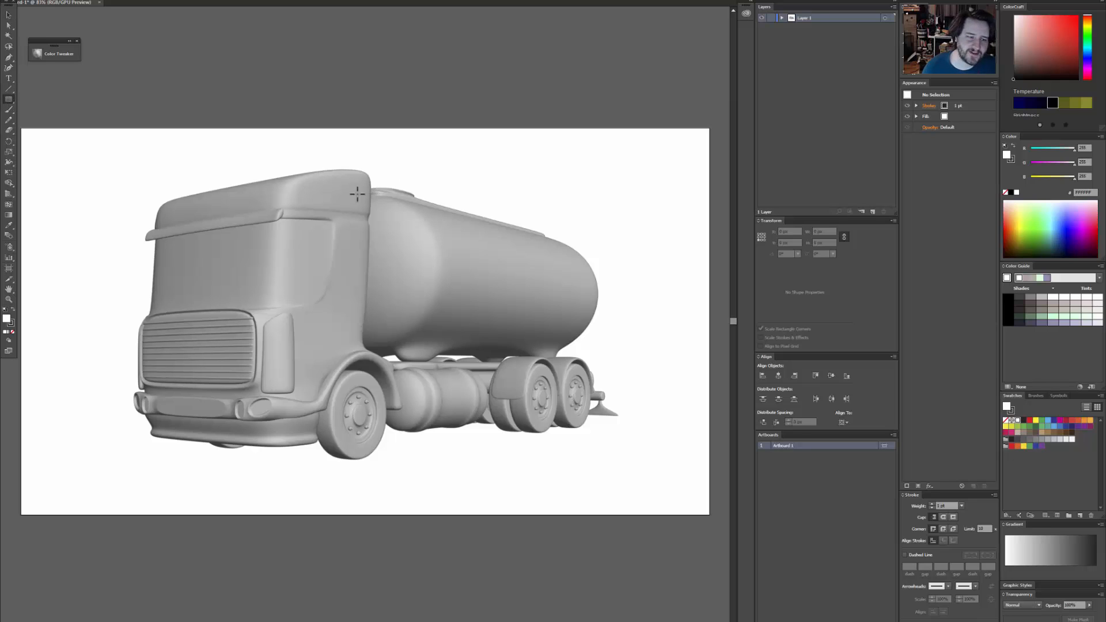
# Draw a rectangle about 349 by 289 px over the cab's windshield with no stroke and a CMYK Cyan fill.
pyautogui.click(12, 332)
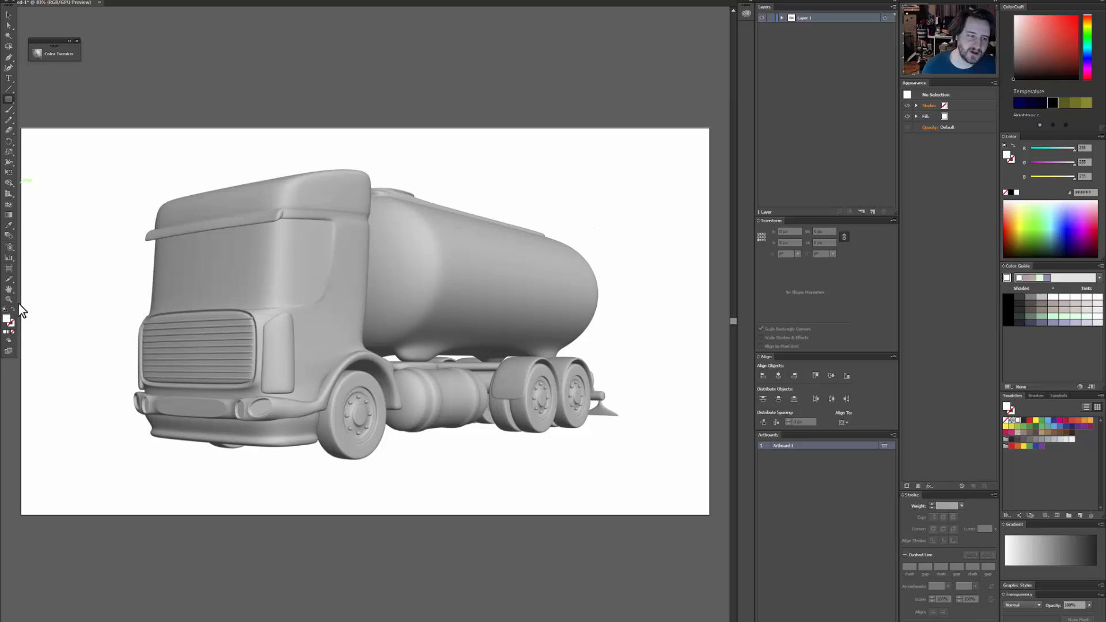
pyautogui.click(1042, 439)
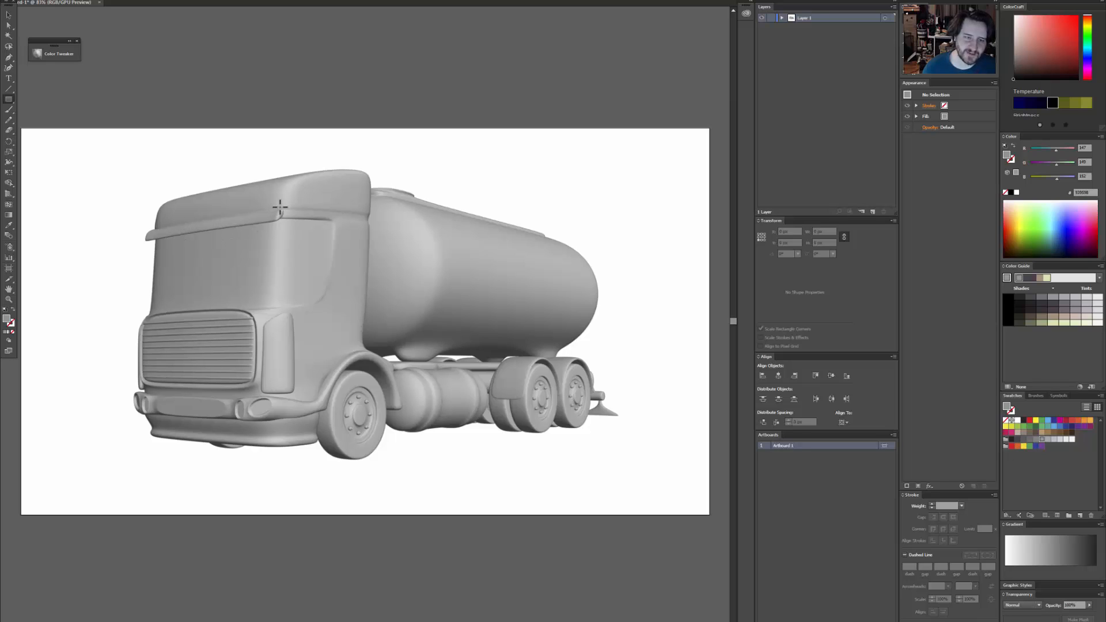
pyautogui.moveTo(282, 210)
pyautogui.mouseDown()
pyautogui.moveTo(281, 290)
pyautogui.moveTo(158, 313)
pyautogui.mouseUp()
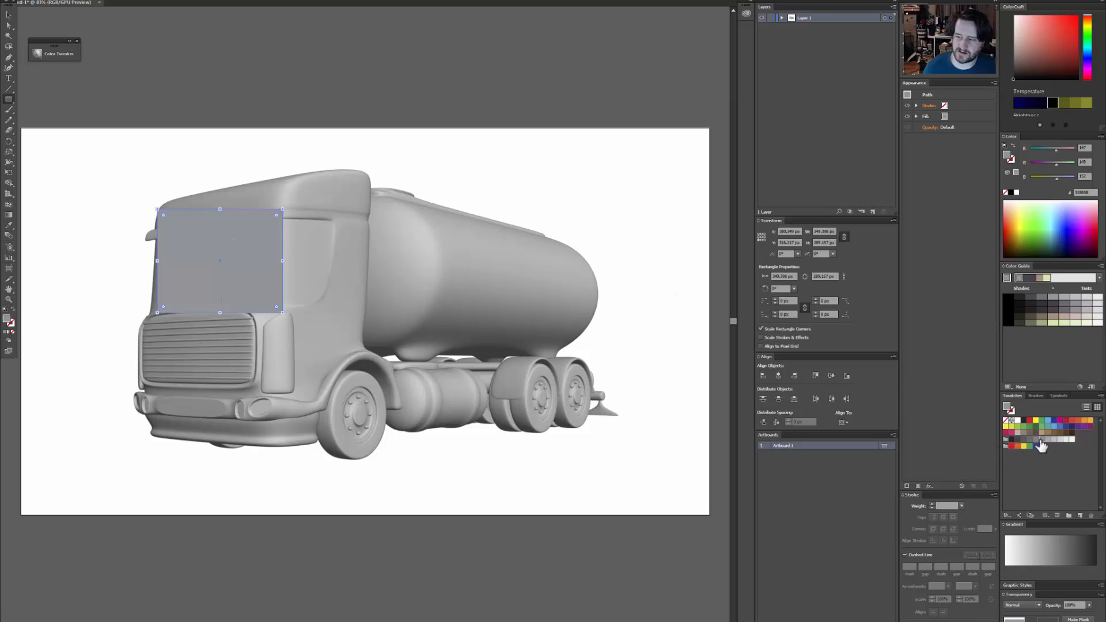
pyautogui.click(1048, 422)
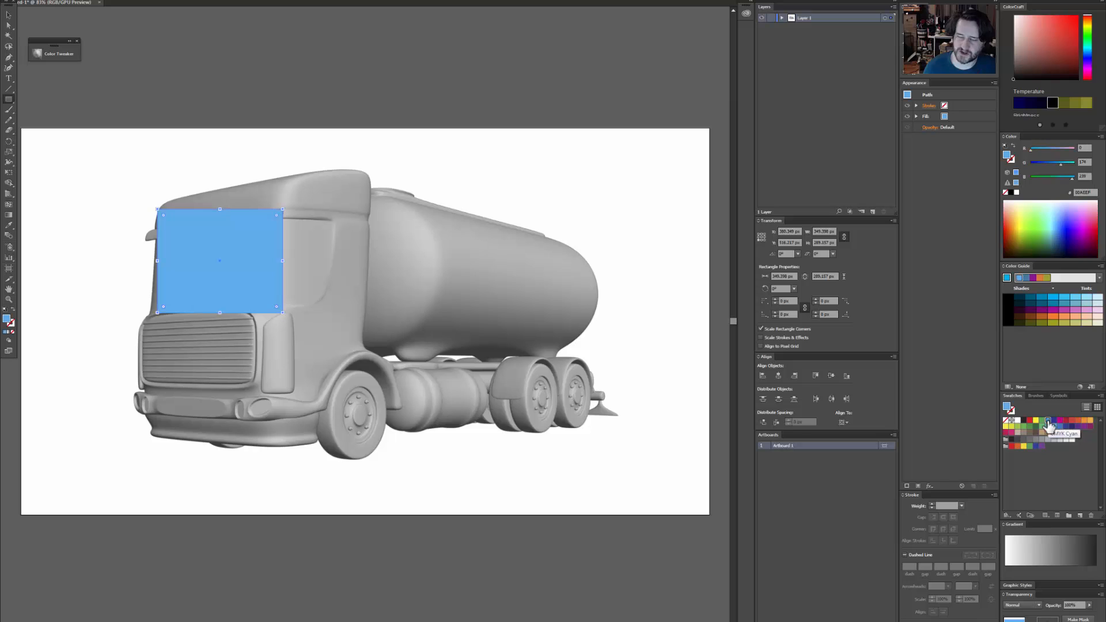
# Move the blue rectangle down on the cab front and place a duplicate flush against its right edge.
pyautogui.press('v')
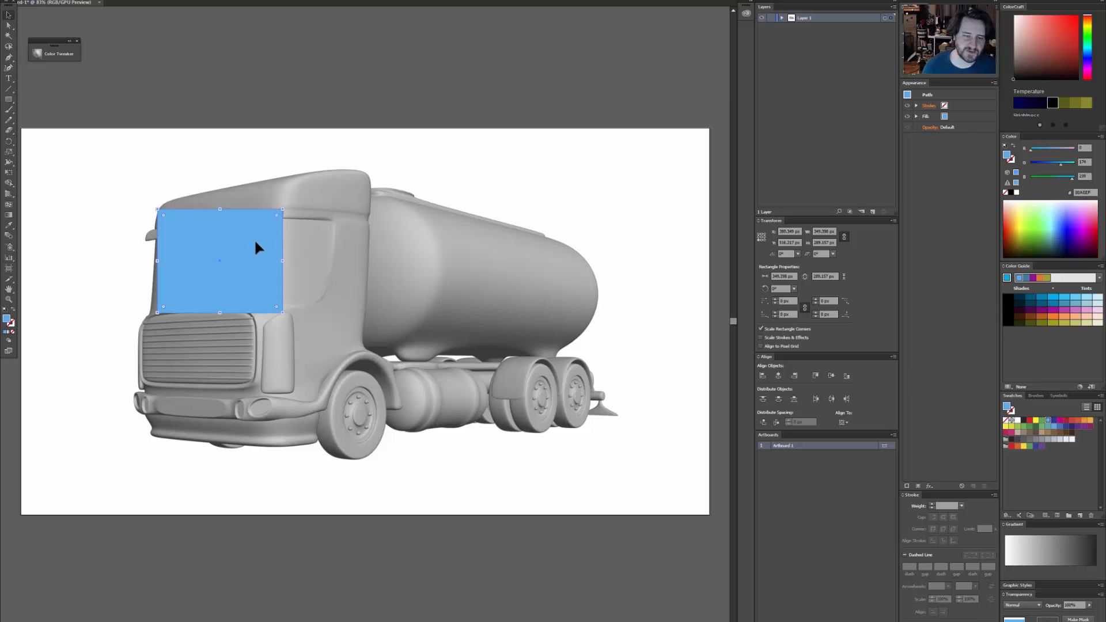
pyautogui.press('z')
pyautogui.moveTo(255, 243)
pyautogui.mouseDown()
pyautogui.moveTo(284, 240)
pyautogui.moveTo(272, 245)
pyautogui.mouseUp()
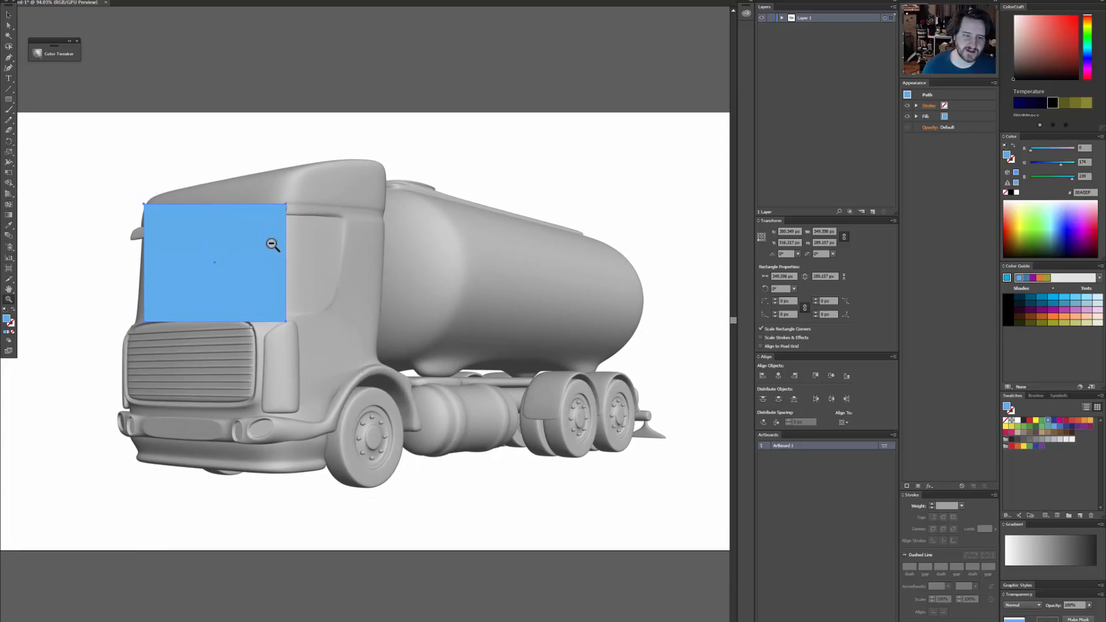
pyautogui.press('v')
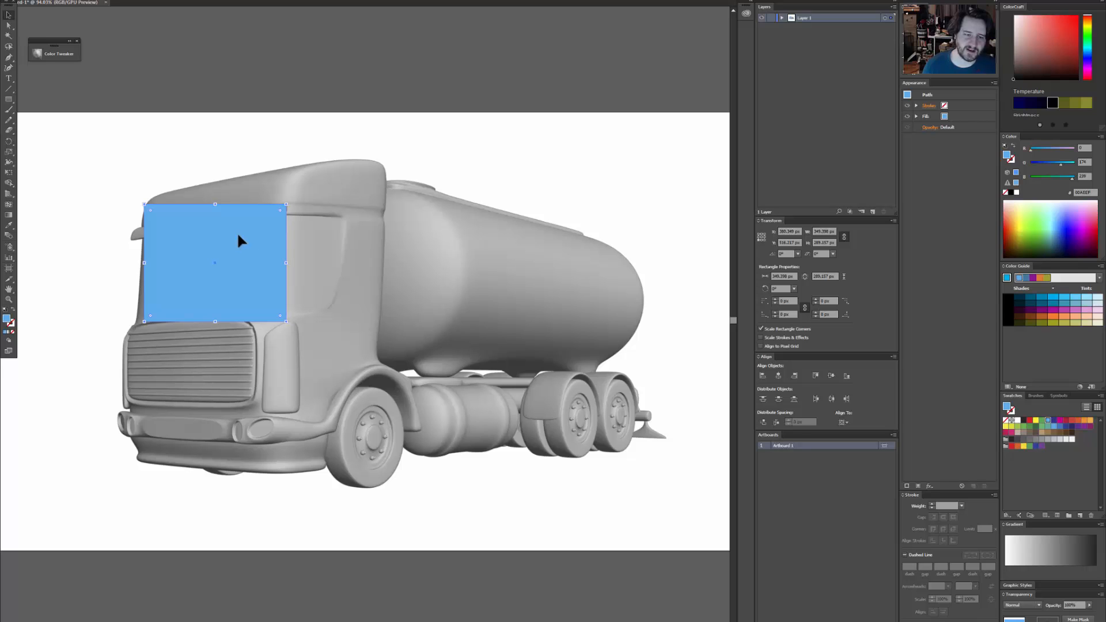
pyautogui.moveTo(247, 240); pyautogui.dragTo(259, 280)
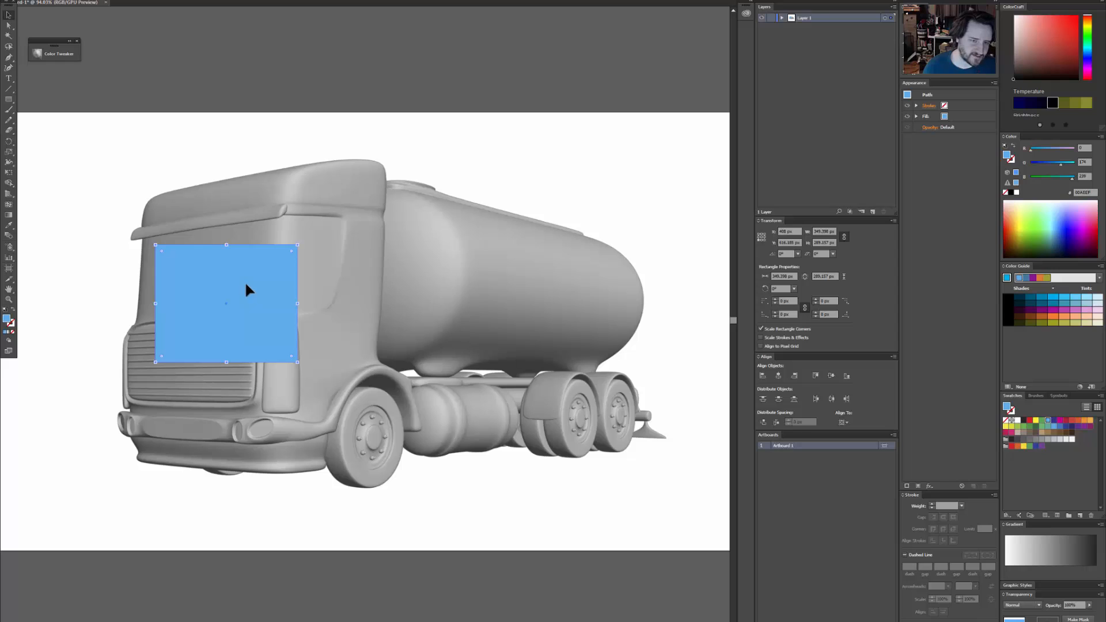
pyautogui.click(454, 83)
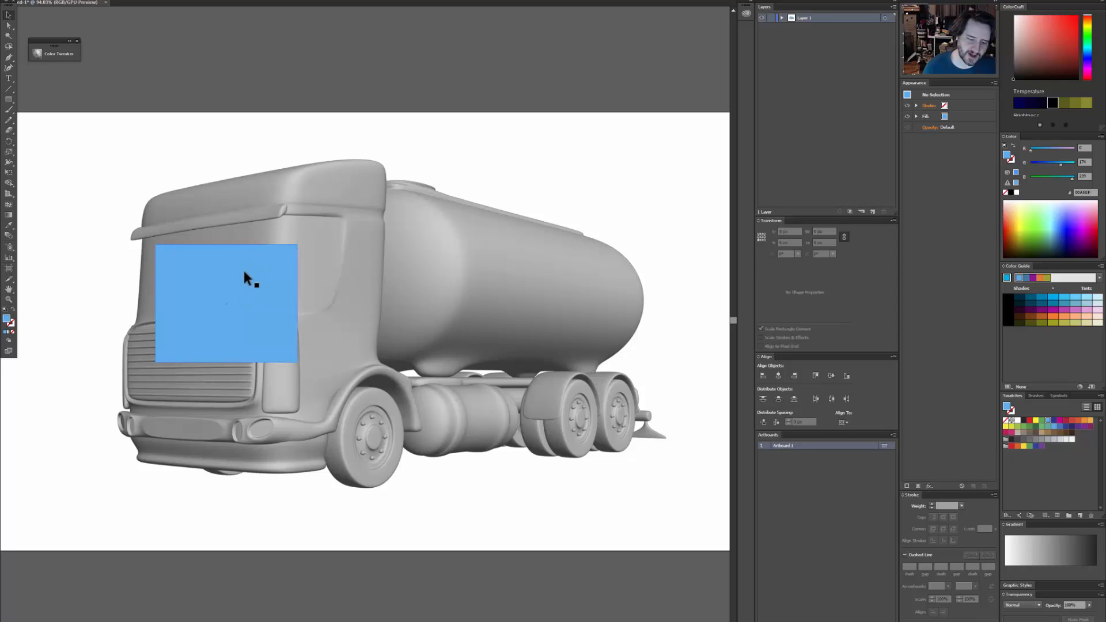
pyautogui.moveTo(233, 281); pyautogui.dragTo(375, 292)
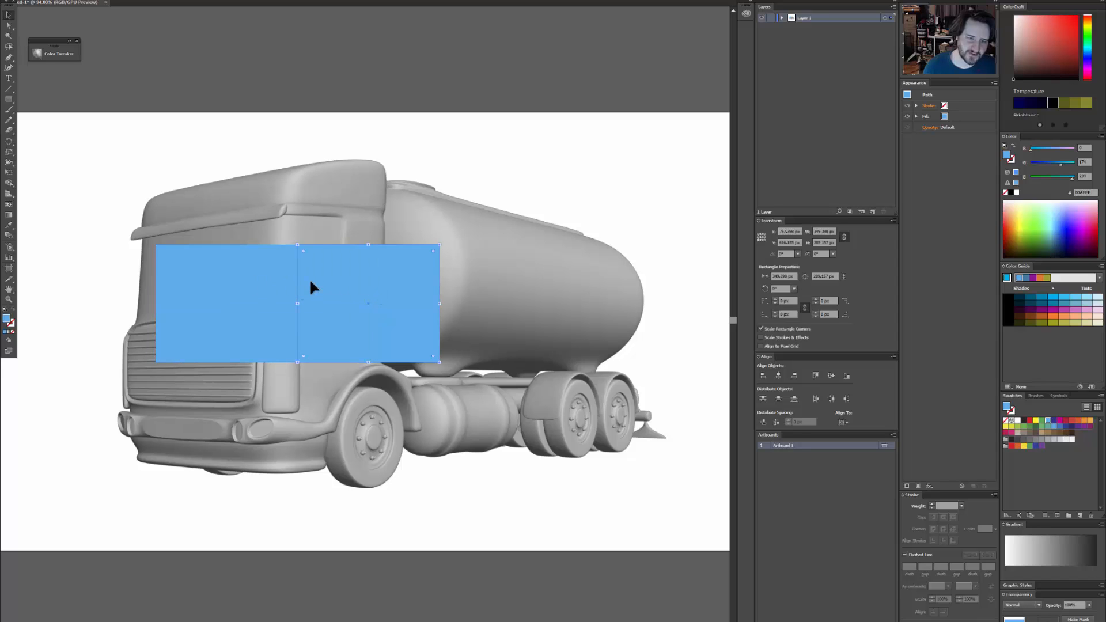
# Select the left rectangle and switch the color sliders from RGB to HSB.
pyautogui.click(258, 285)
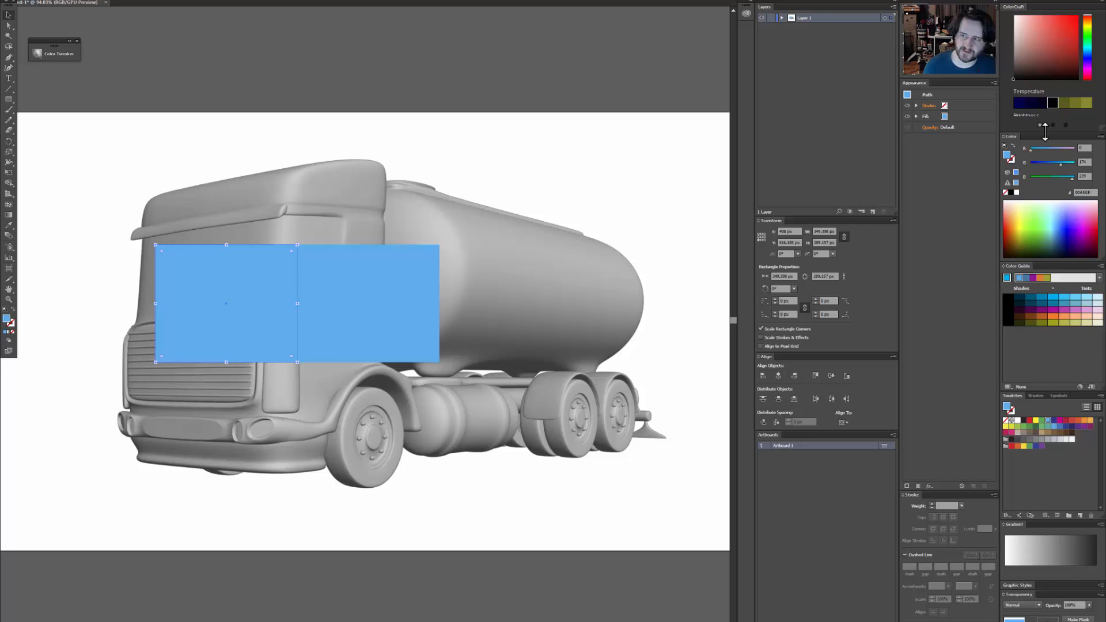
pyautogui.moveTo(1045, 132); pyautogui.dragTo(1049, 208)
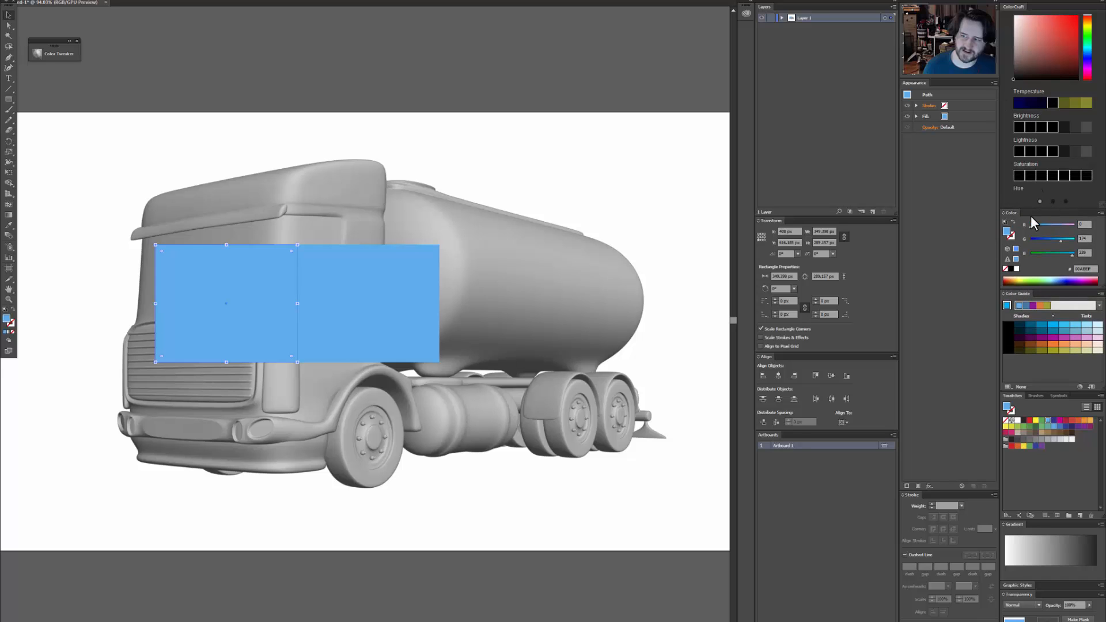
pyautogui.click(1101, 213)
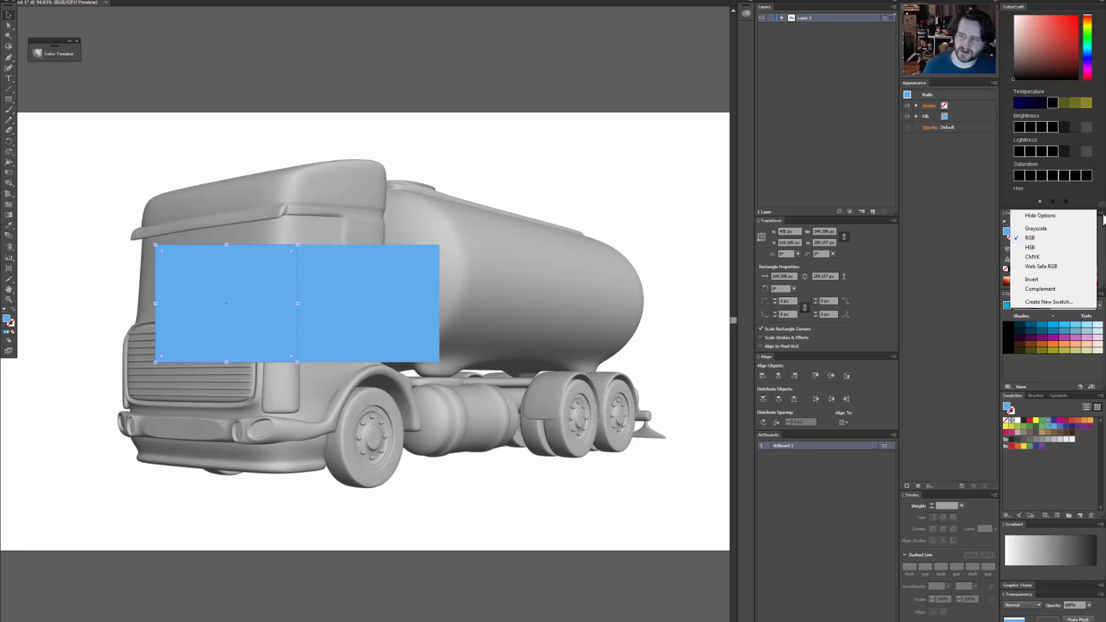
pyautogui.click(1031, 247)
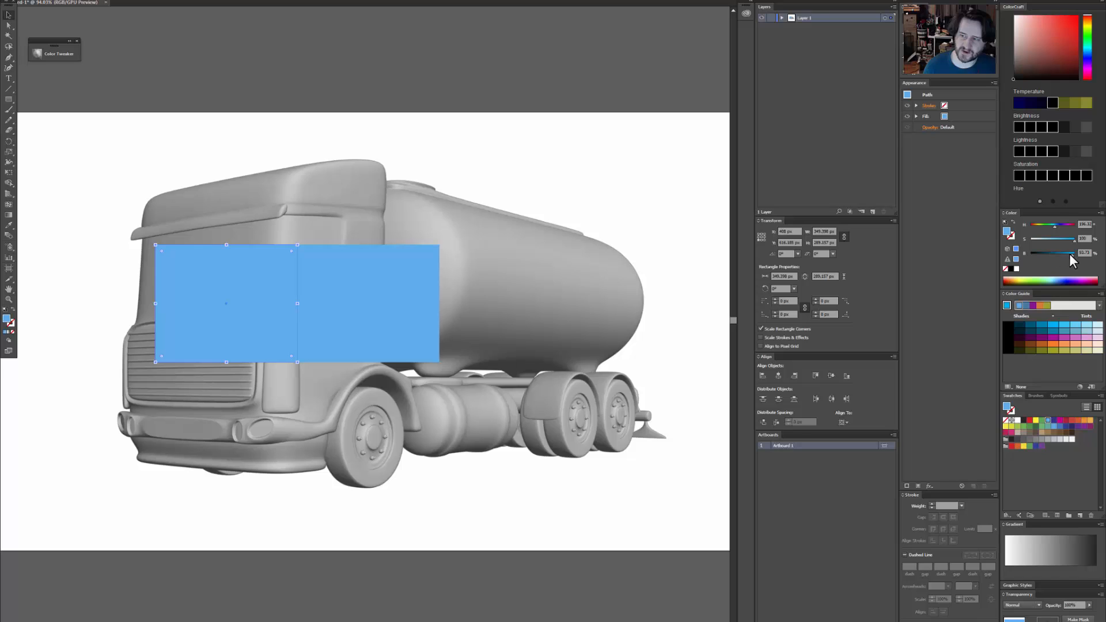
# Try darkening the left rectangle by lowering its brightness and by picking a muted darker blue, undoing each change.
pyautogui.moveTo(1070, 254); pyautogui.dragTo(1067, 254)
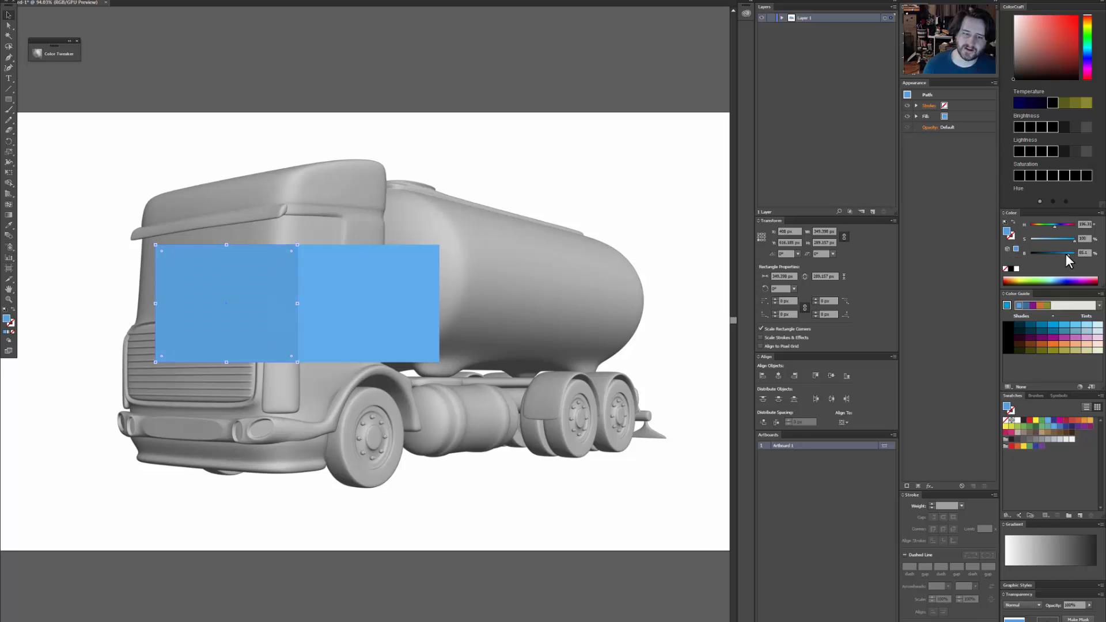
pyautogui.hotkey('ctrl', 'z')
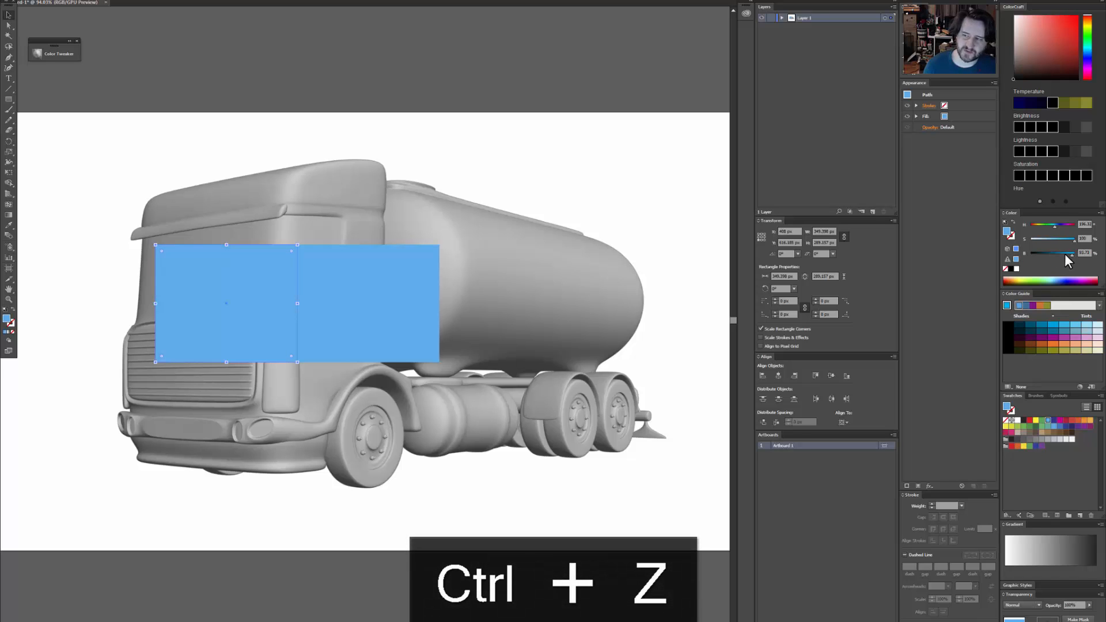
pyautogui.moveTo(1065, 254); pyautogui.dragTo(1049, 253)
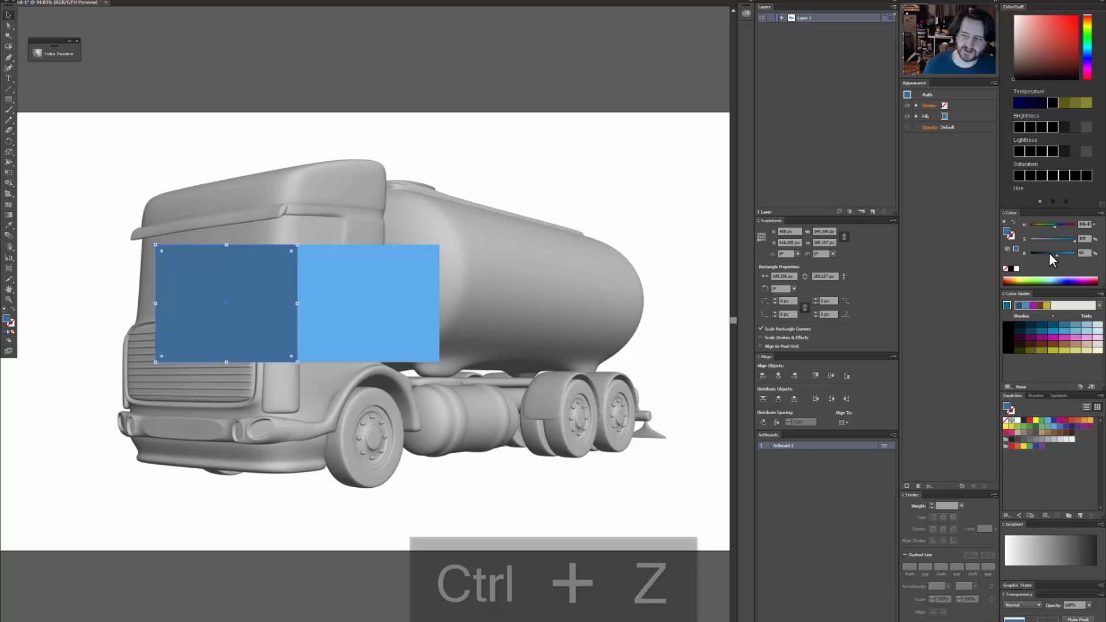
pyautogui.hotkey('ctrl', 'z')
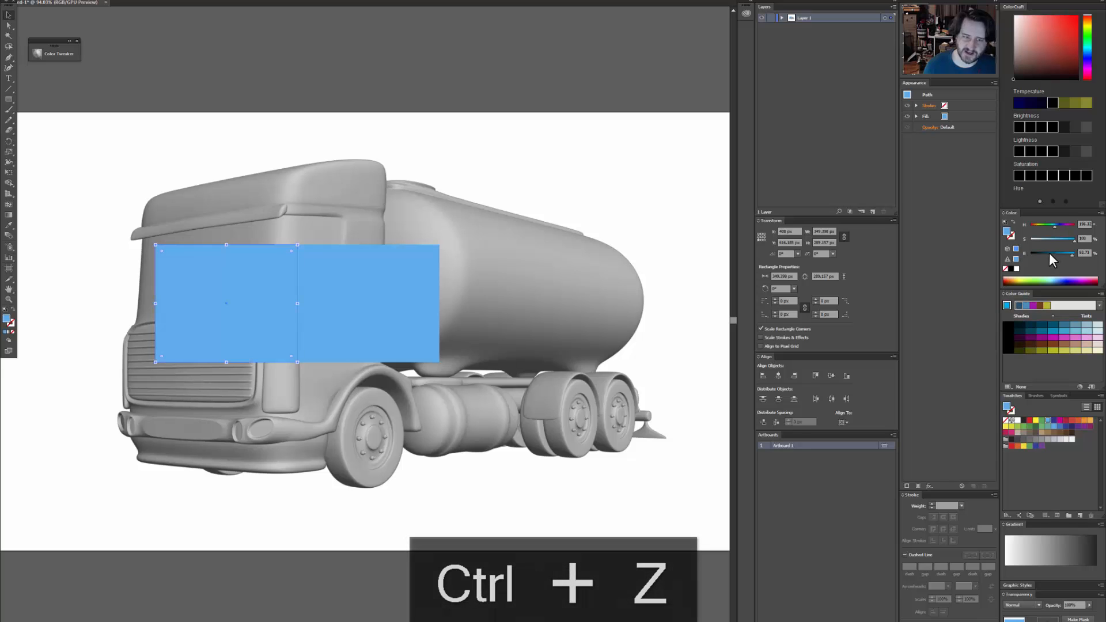
pyautogui.click(1053, 333)
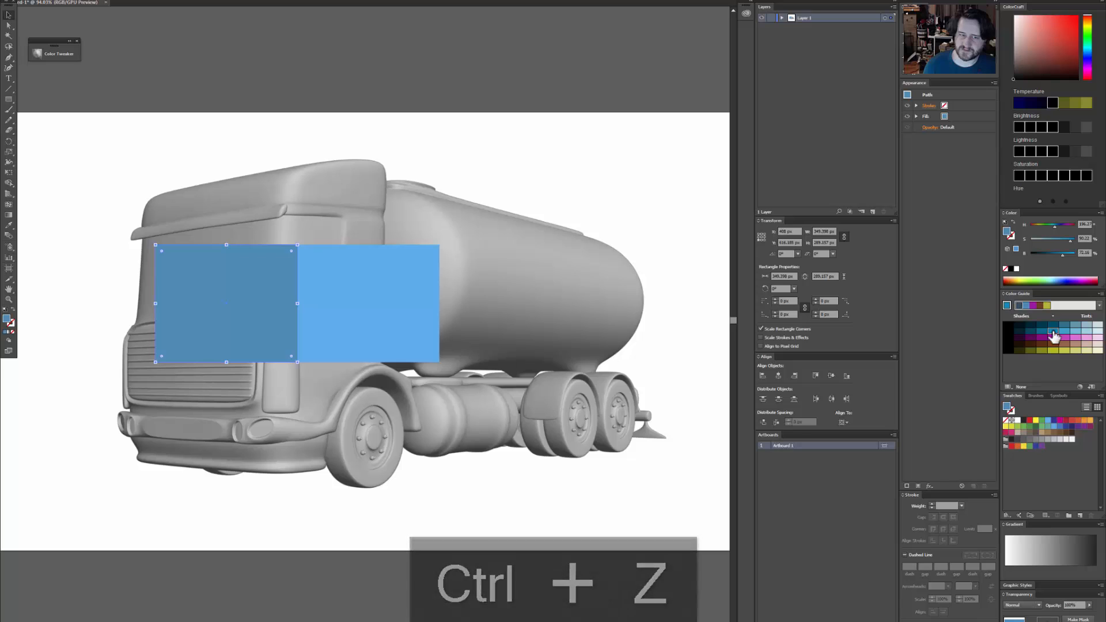
pyautogui.hotkey('ctrl', 'z')
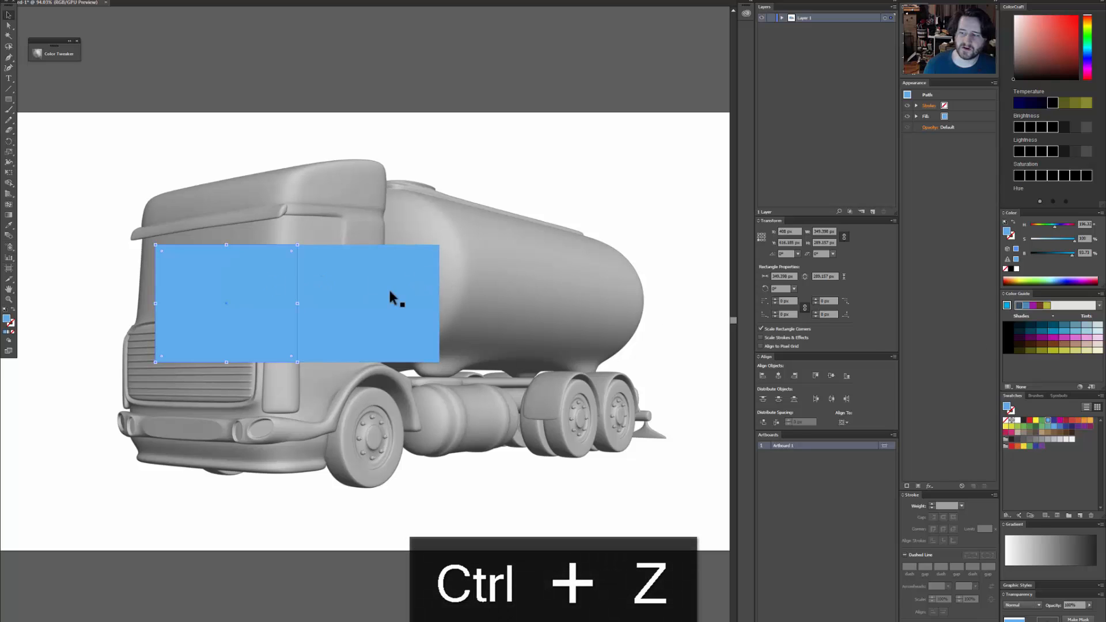
# Fill the left rectangle with a darker blue shade of its base color and group it with the right rectangle.
pyautogui.click(1042, 326)
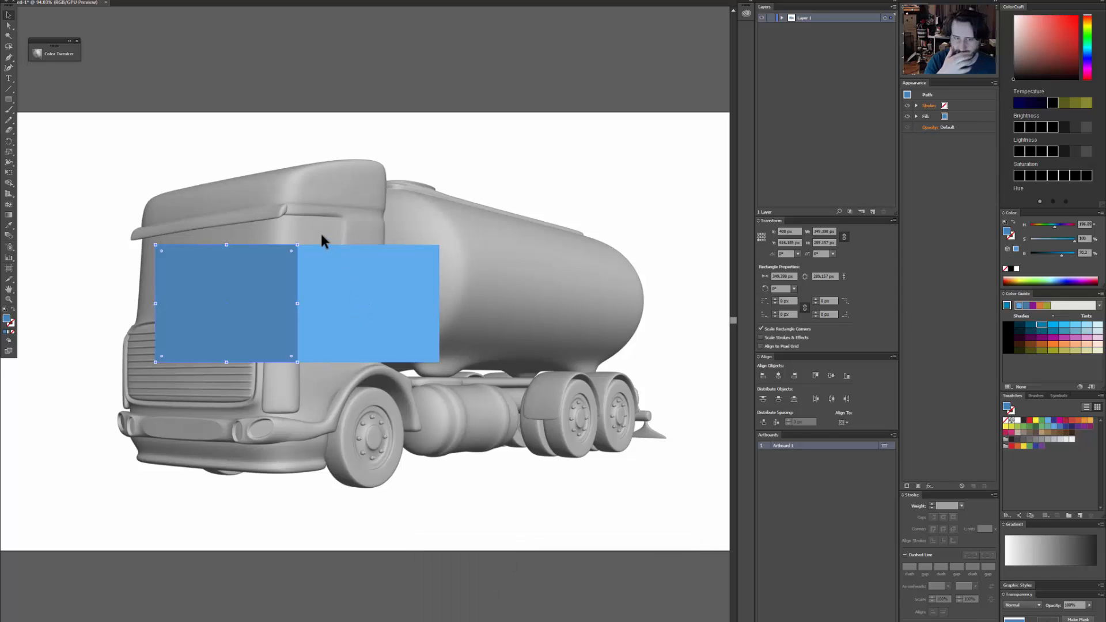
pyautogui.keyDown('shift'); pyautogui.click(338, 273); pyautogui.keyUp('shift')
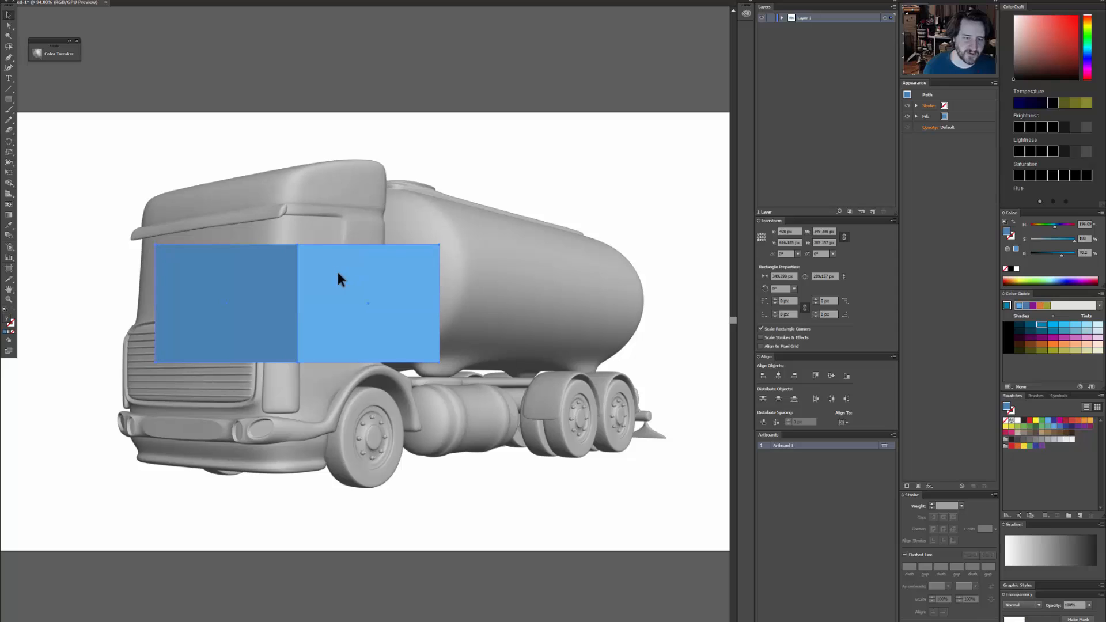
pyautogui.press('a')
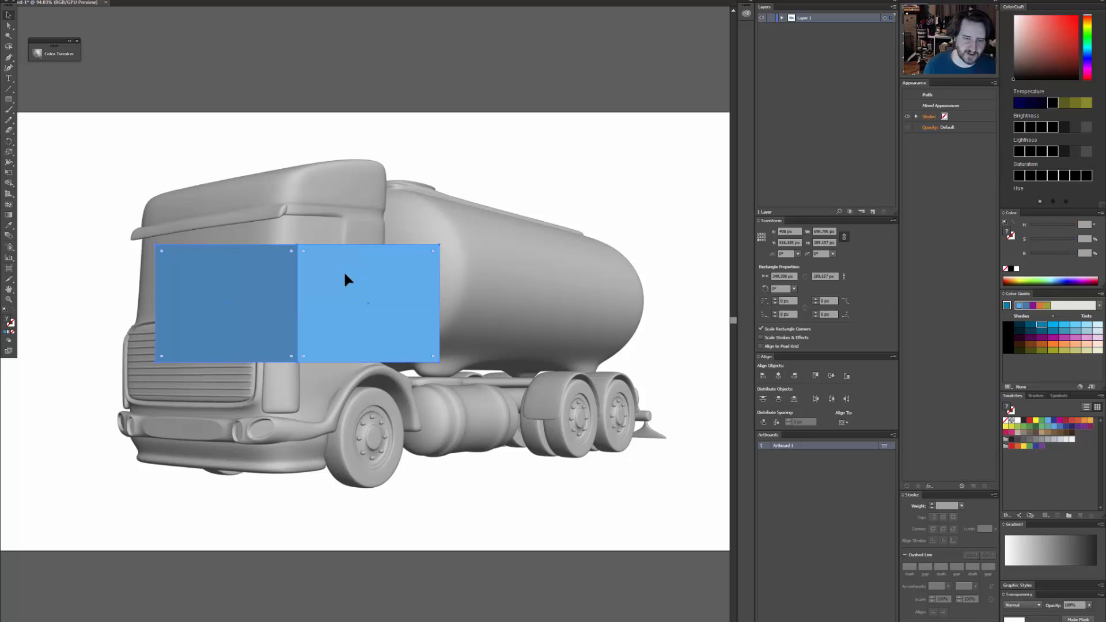
pyautogui.press('v')
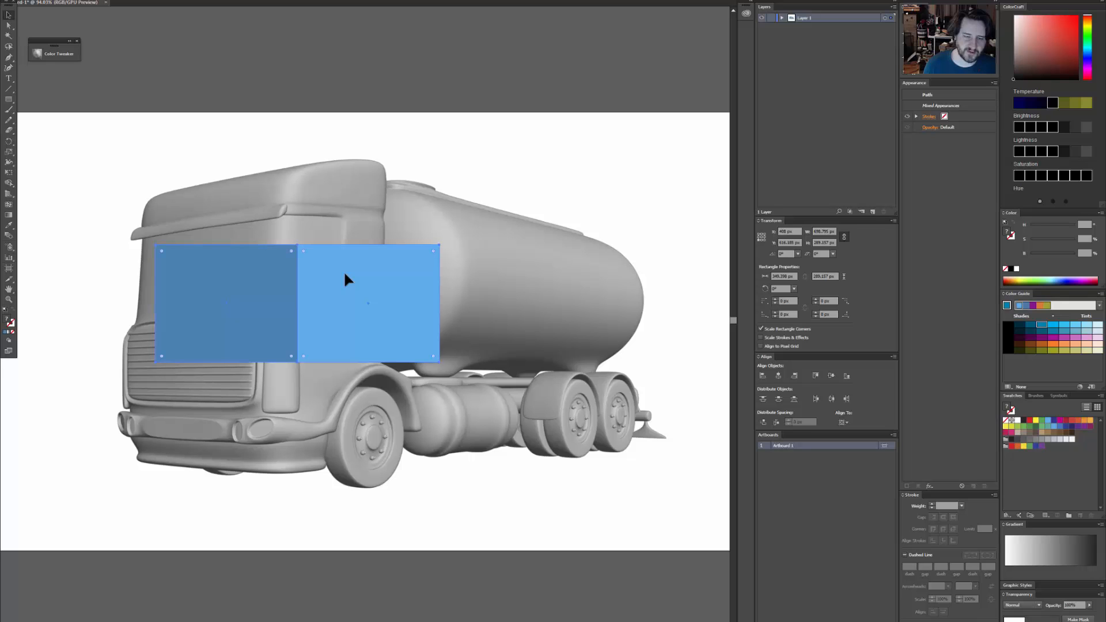
pyautogui.hotkey('ctrl', 'g')
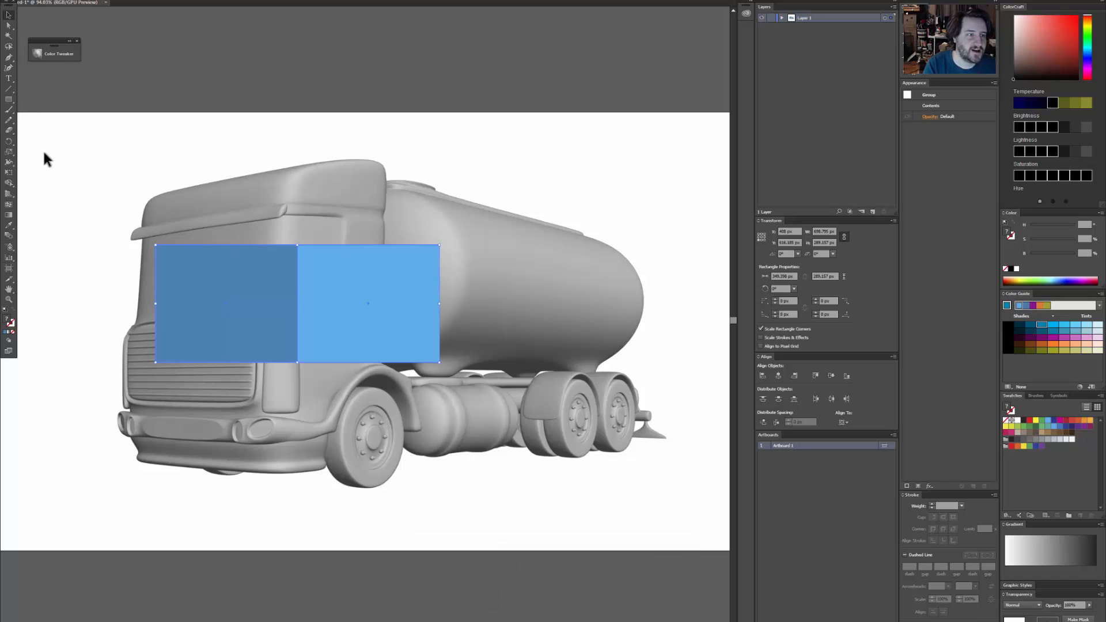
# Try to reshape the group's left edge toward the cab's outline with the Warp tool, and undo the distortion.
pyautogui.hotkey('shift', 'r')
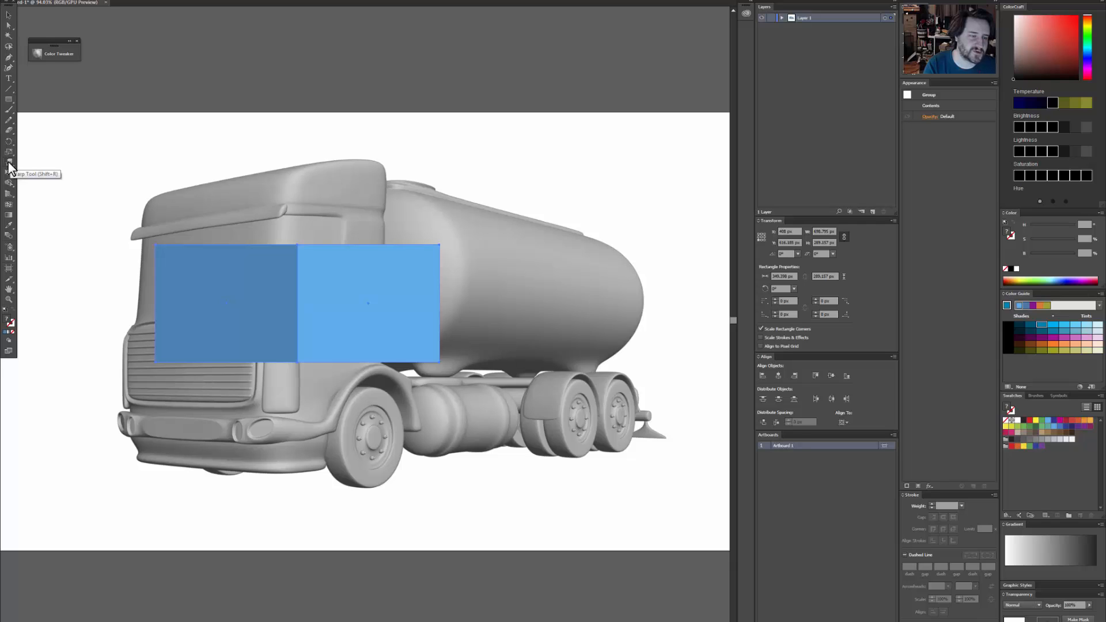
pyautogui.moveTo(129, 223)
pyautogui.mouseDown()
pyautogui.moveTo(156, 261)
pyautogui.moveTo(131, 279)
pyautogui.moveTo(154, 286)
pyautogui.moveTo(158, 273)
pyautogui.moveTo(143, 336)
pyautogui.moveTo(158, 305)
pyautogui.moveTo(148, 334)
pyautogui.mouseUp()
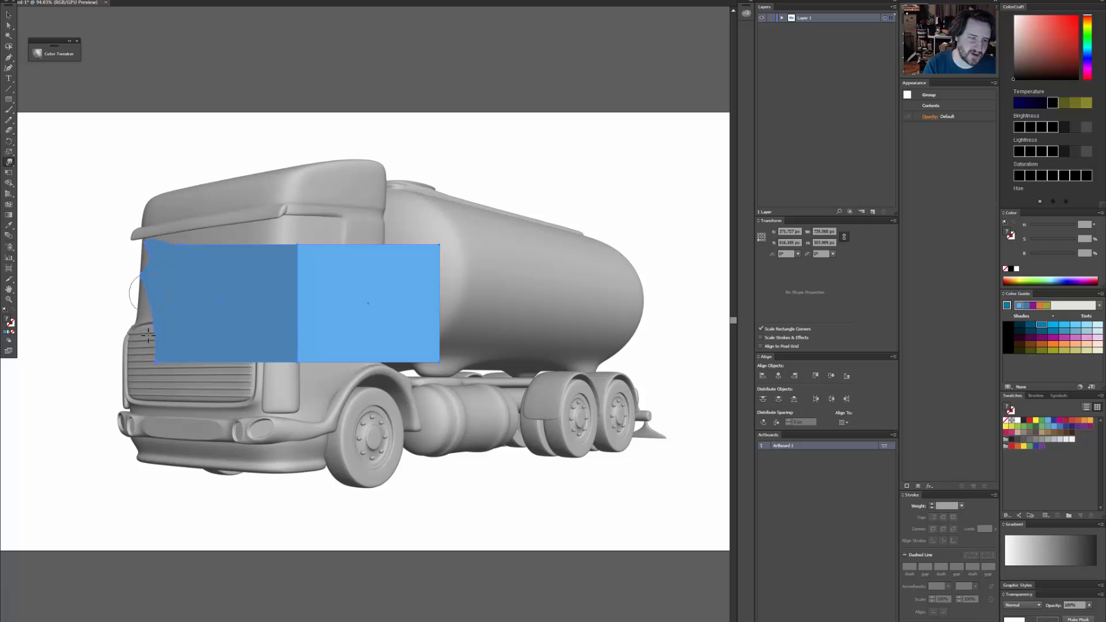
pyautogui.press('z')
pyautogui.moveTo(140, 270); pyautogui.dragTo(282, 237)
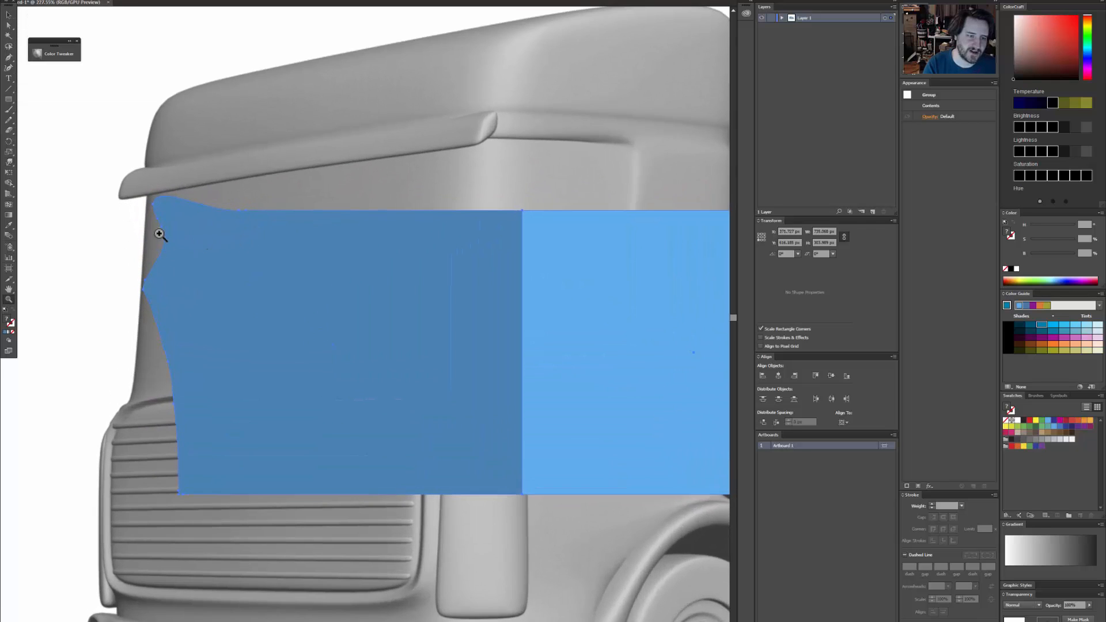
pyautogui.hotkey('ctrl', 'z')
pyautogui.hotkey('ctrl', 'z')
pyautogui.hotkey('ctrl', 'z')
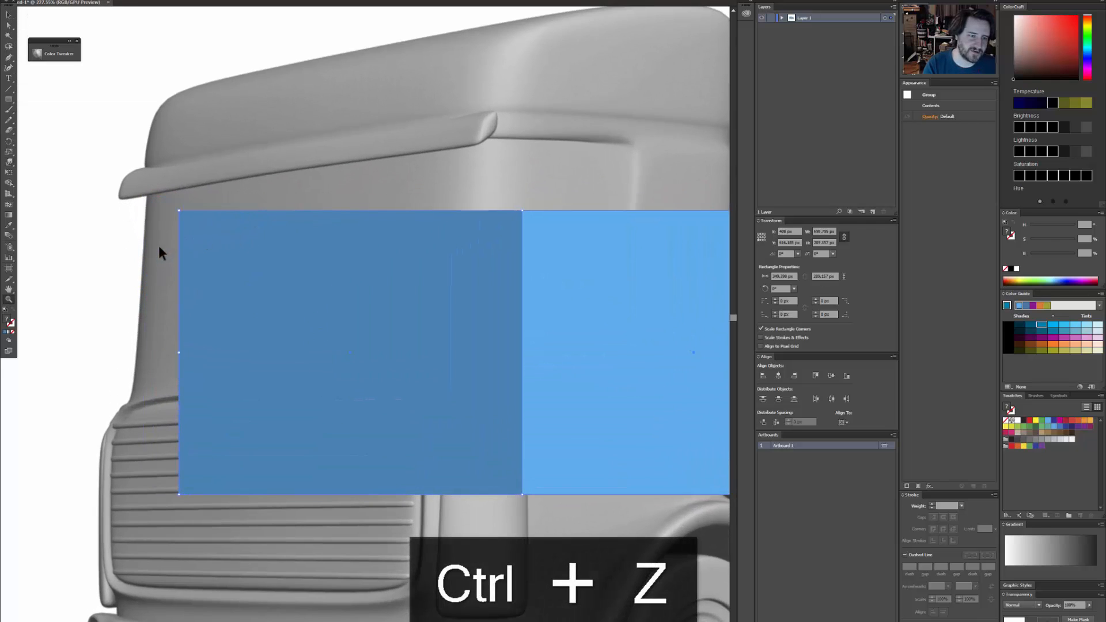
# Turn off the Detail and Simplify options of the Warp tool.
pyautogui.doubleClick(10, 163)
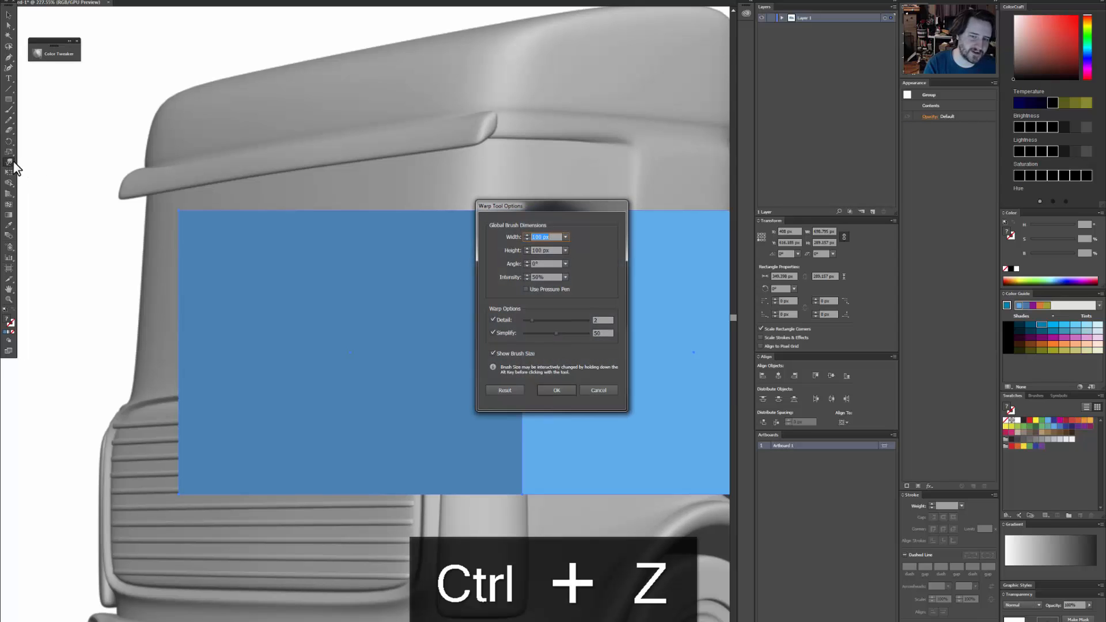
pyautogui.click(497, 318)
pyautogui.click(500, 333)
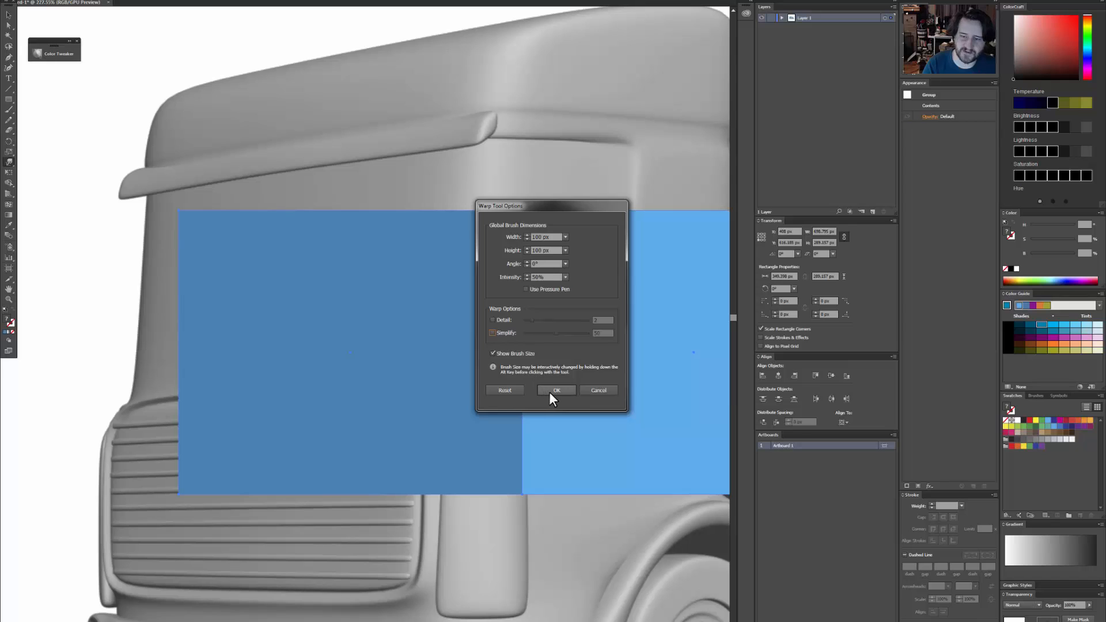
pyautogui.click(550, 391)
# Warp the dark rectangle's outer corners and the shared middle edge to match the windshield's perspective on the truck cab.
pyautogui.moveTo(189, 218)
pyautogui.mouseDown()
pyautogui.moveTo(144, 196)
pyautogui.moveTo(126, 151)
pyautogui.moveTo(144, 176)
pyautogui.mouseUp()
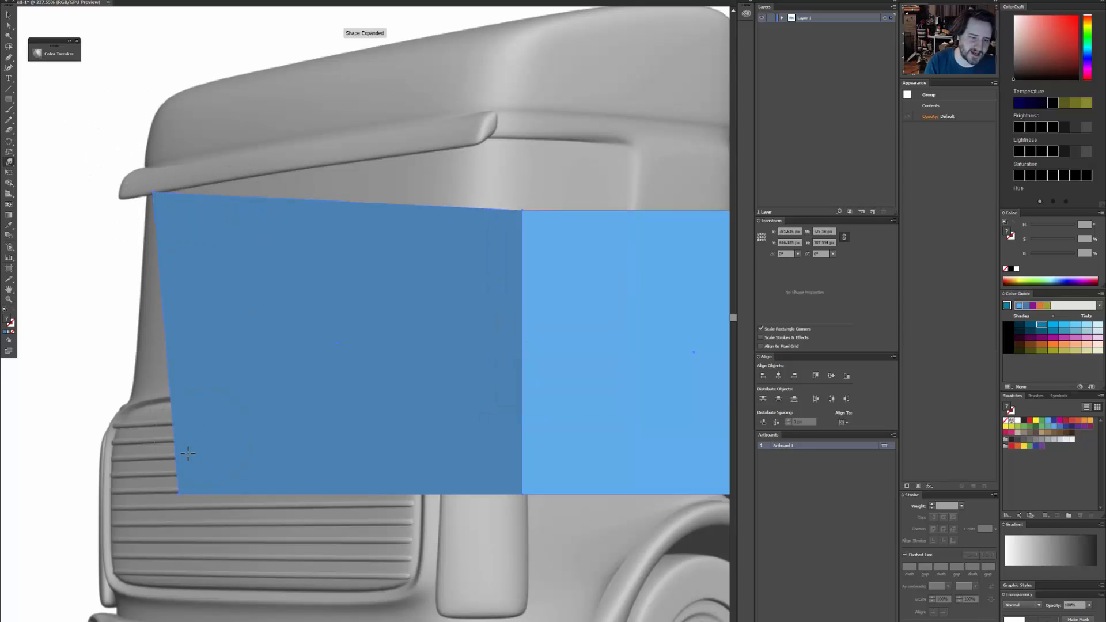
pyautogui.moveTo(158, 468)
pyautogui.mouseDown()
pyautogui.moveTo(115, 426)
pyautogui.moveTo(111, 444)
pyautogui.moveTo(115, 403)
pyautogui.mouseUp()
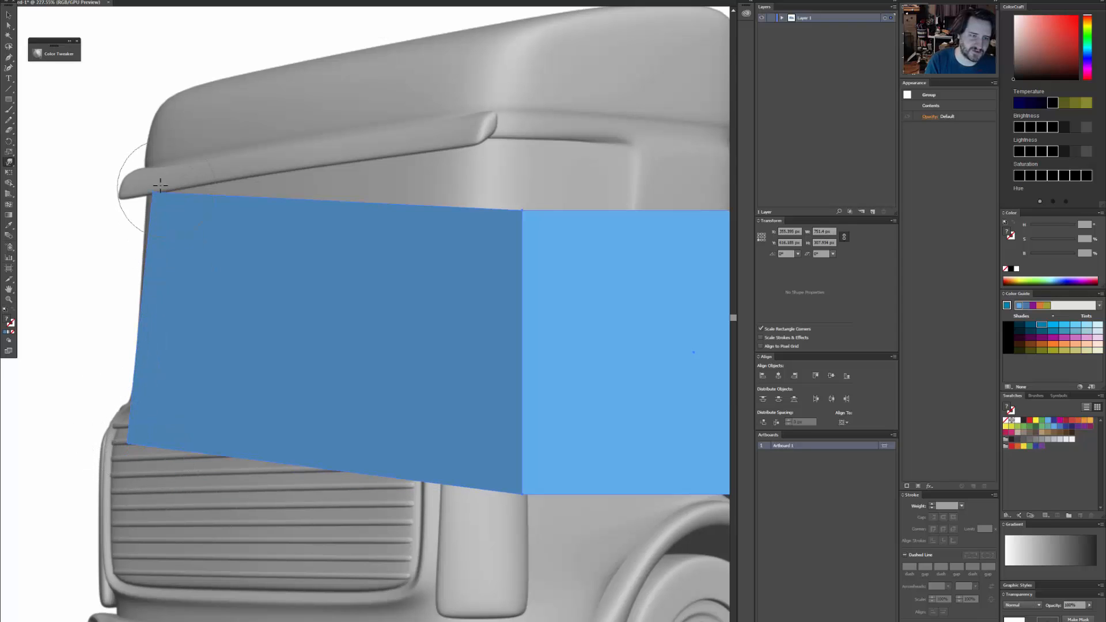
pyautogui.moveTo(157, 194); pyautogui.dragTo(148, 179)
pyautogui.moveTo(535, 207); pyautogui.dragTo(506, 87)
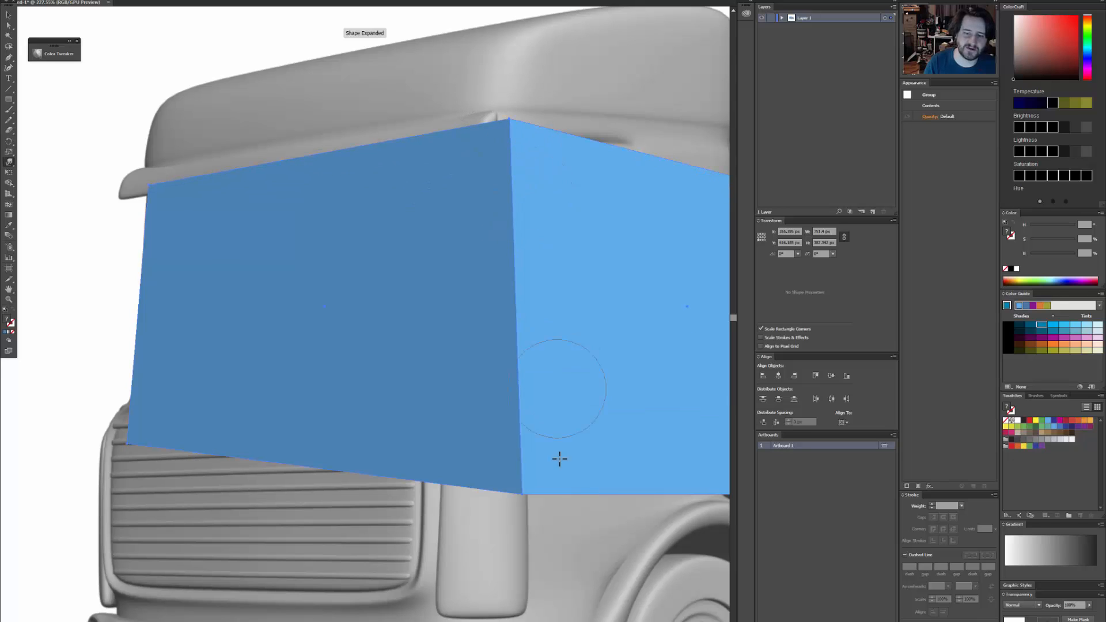
pyautogui.moveTo(504, 457); pyautogui.dragTo(503, 452)
pyautogui.moveTo(499, 466)
pyautogui.mouseDown()
pyautogui.moveTo(493, 414)
pyautogui.moveTo(504, 434)
pyautogui.moveTo(501, 392)
pyautogui.mouseUp()
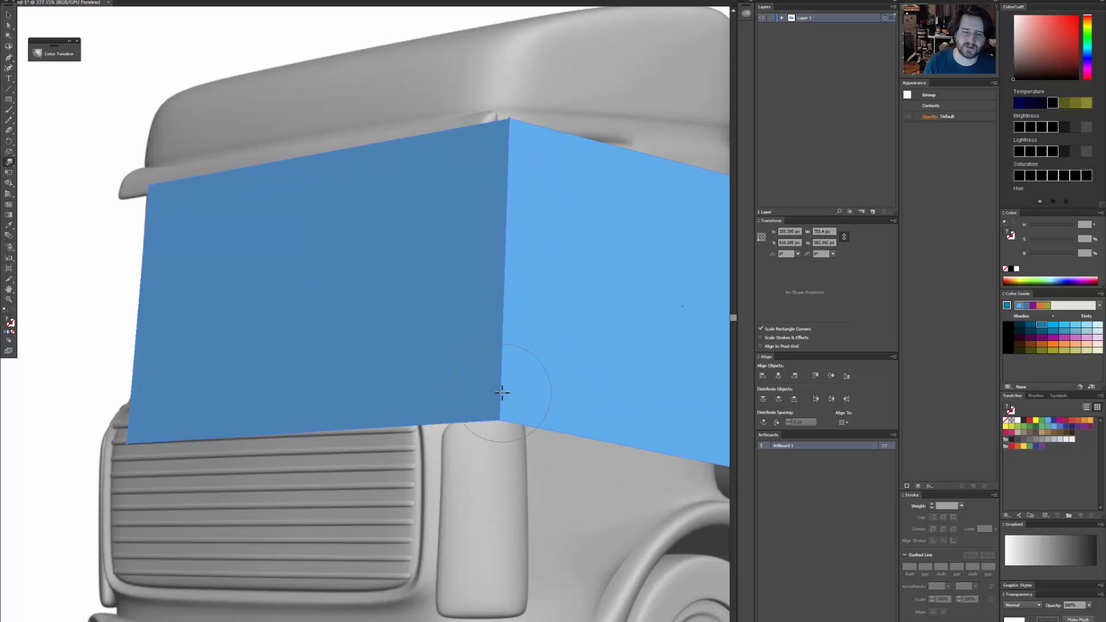
# Warp the light rectangle's two outer corners inward to follow the rear edge of the cab's side.
pyautogui.moveTo(575, 386); pyautogui.dragTo(367, 347)
pyautogui.moveTo(663, 173); pyautogui.dragTo(538, 155)
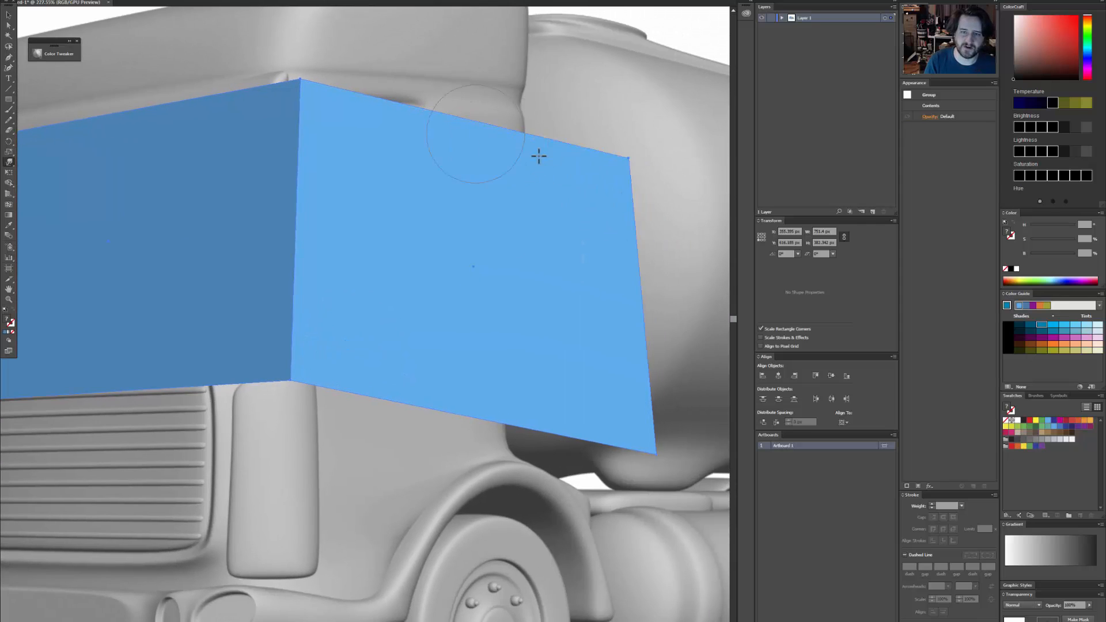
pyautogui.moveTo(659, 169)
pyautogui.mouseDown()
pyautogui.moveTo(587, 154)
pyautogui.moveTo(581, 129)
pyautogui.mouseUp()
pyautogui.moveTo(625, 167); pyautogui.dragTo(589, 198)
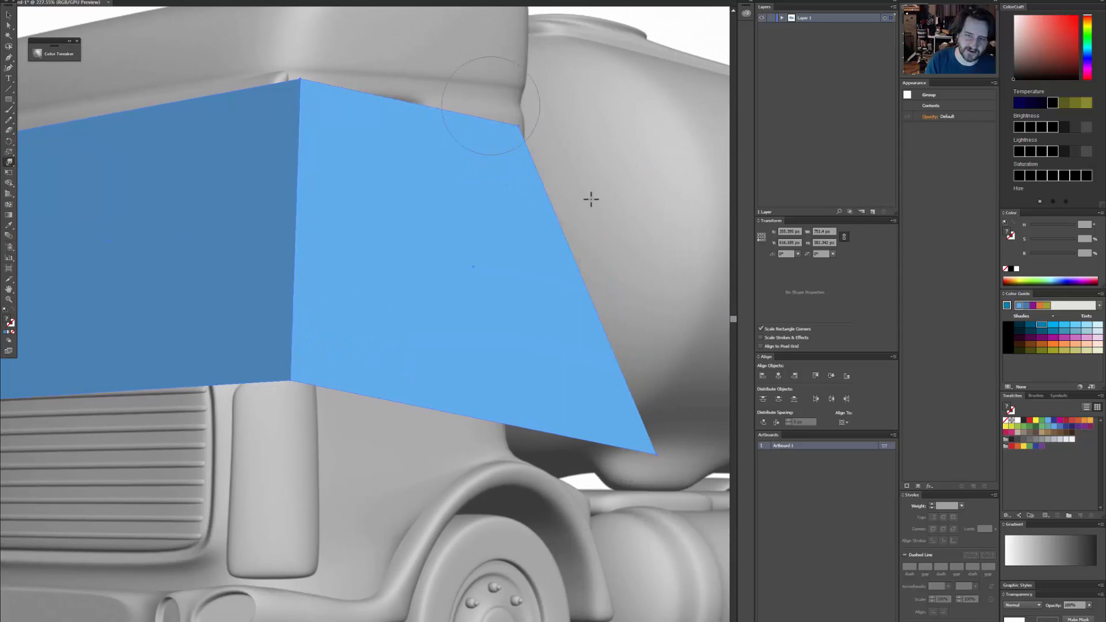
pyautogui.moveTo(634, 445)
pyautogui.mouseDown()
pyautogui.moveTo(641, 410)
pyautogui.moveTo(658, 446)
pyautogui.moveTo(599, 429)
pyautogui.moveTo(561, 382)
pyautogui.mouseUp()
pyautogui.moveTo(468, 379); pyautogui.dragTo(461, 378)
pyautogui.moveTo(533, 385); pyautogui.dragTo(448, 358)
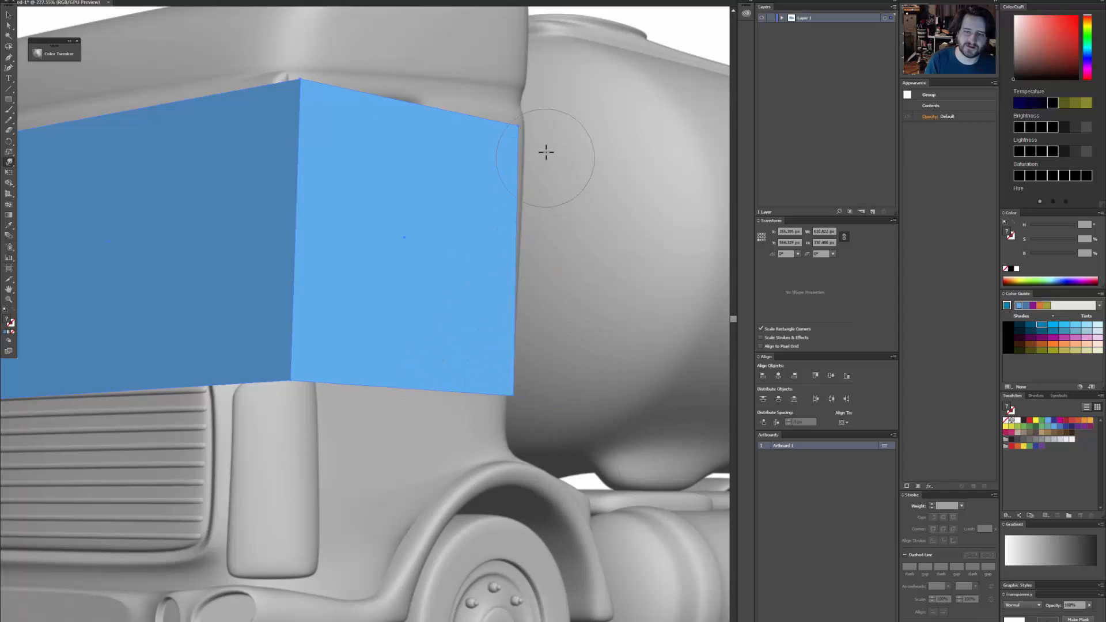
pyautogui.moveTo(545, 128); pyautogui.dragTo(489, 117)
pyautogui.moveTo(510, 381); pyautogui.dragTo(454, 369)
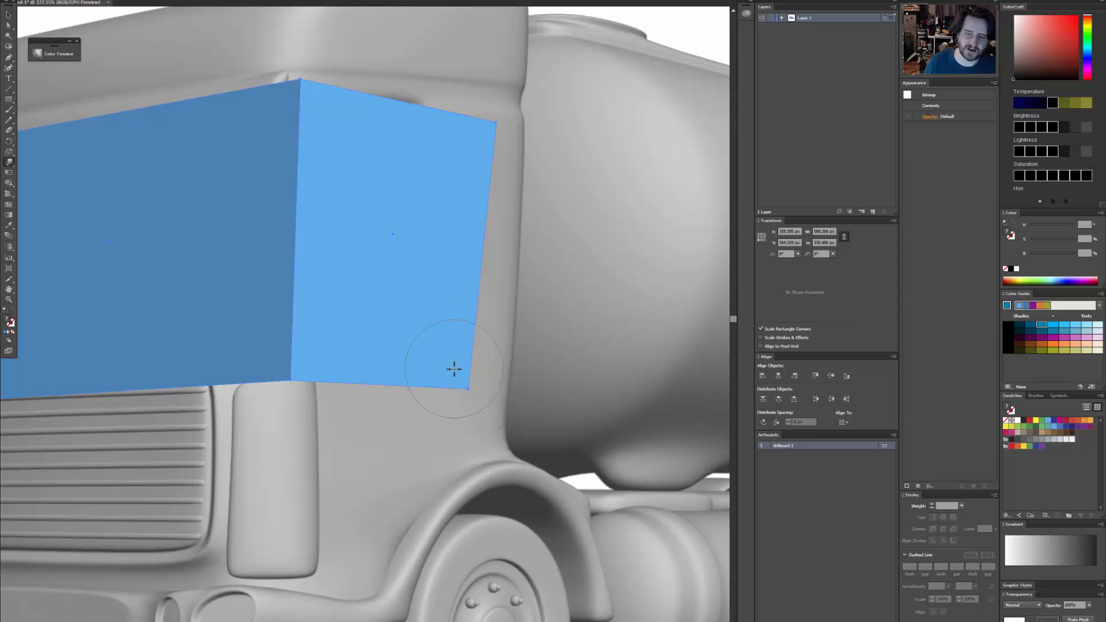
# Set the windshield group's opacity to 60% and warp the light panel's outer corners to match the cab's side perspective.
pyautogui.click(9, 15)
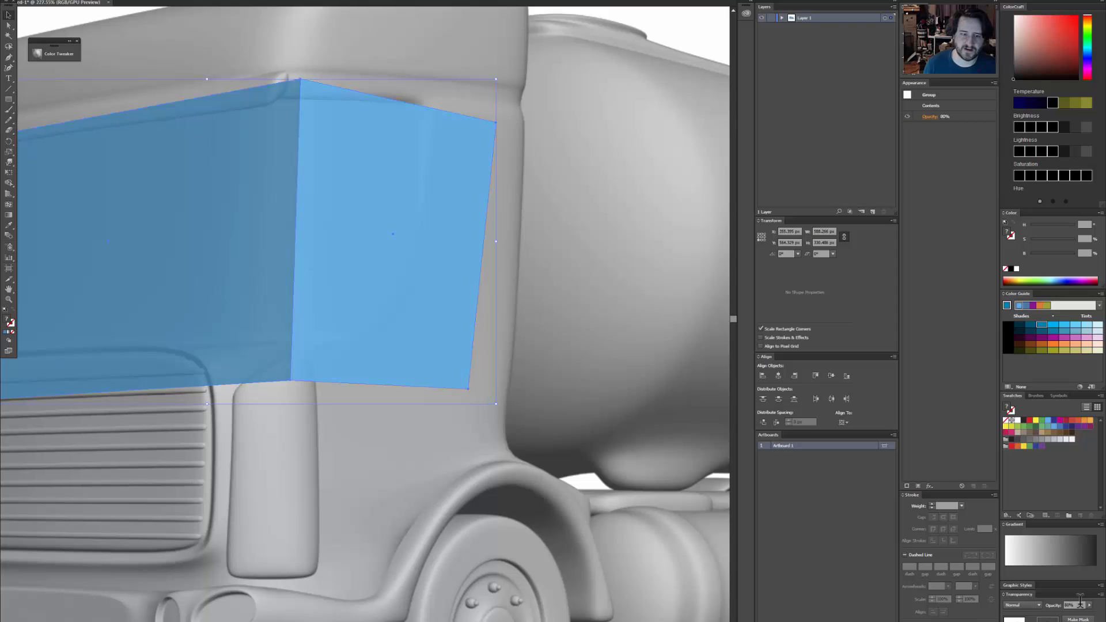
pyautogui.scroll(-1, 1080, 603)
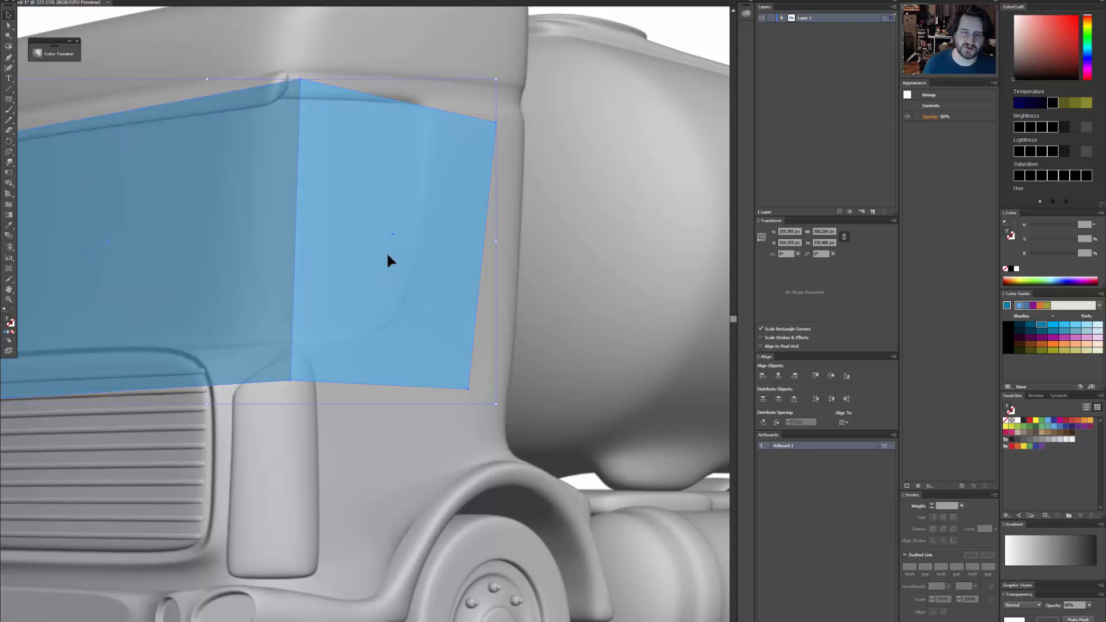
pyautogui.hotkey('shift', 'r')
pyautogui.moveTo(503, 134); pyautogui.dragTo(503, 106)
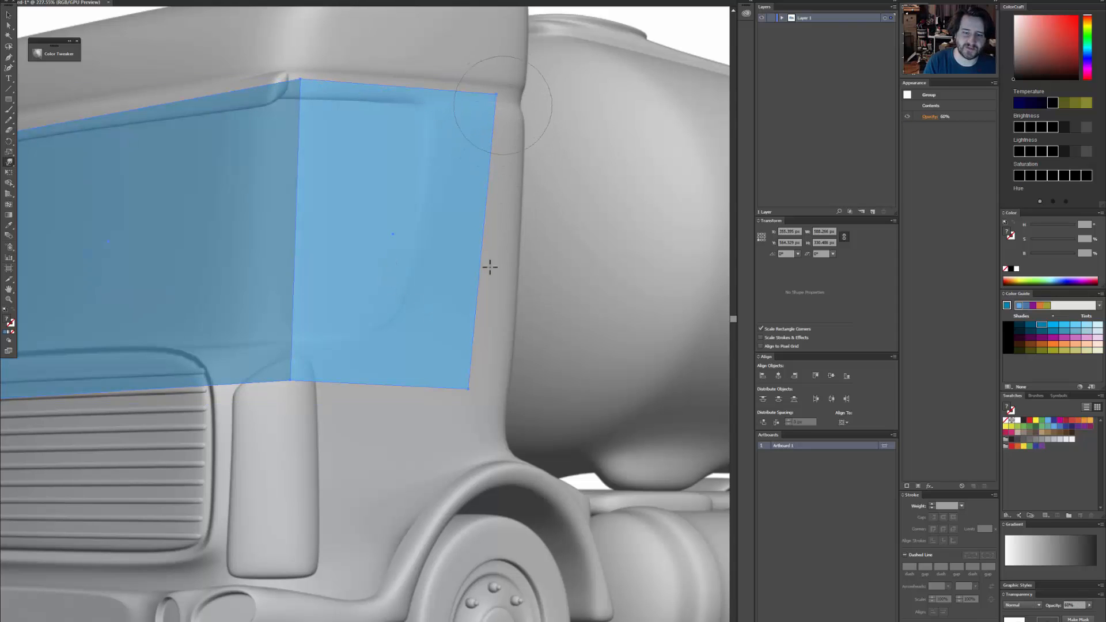
pyautogui.moveTo(465, 391)
pyautogui.mouseDown()
pyautogui.moveTo(496, 370)
pyautogui.moveTo(491, 384)
pyautogui.mouseUp()
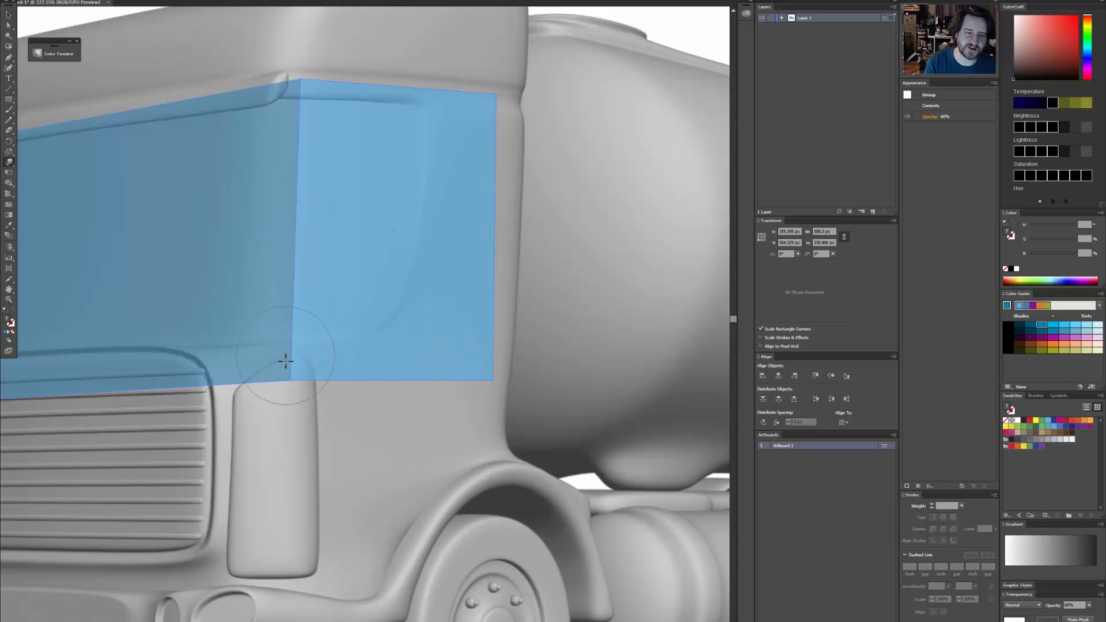
# Fine-tune the shared middle edge's lower corner and the dark panel's outer corners with the Warp tool to fit the cab front.
pyautogui.moveTo(286, 361); pyautogui.dragTo(281, 364)
pyautogui.moveTo(329, 292); pyautogui.dragTo(618, 271)
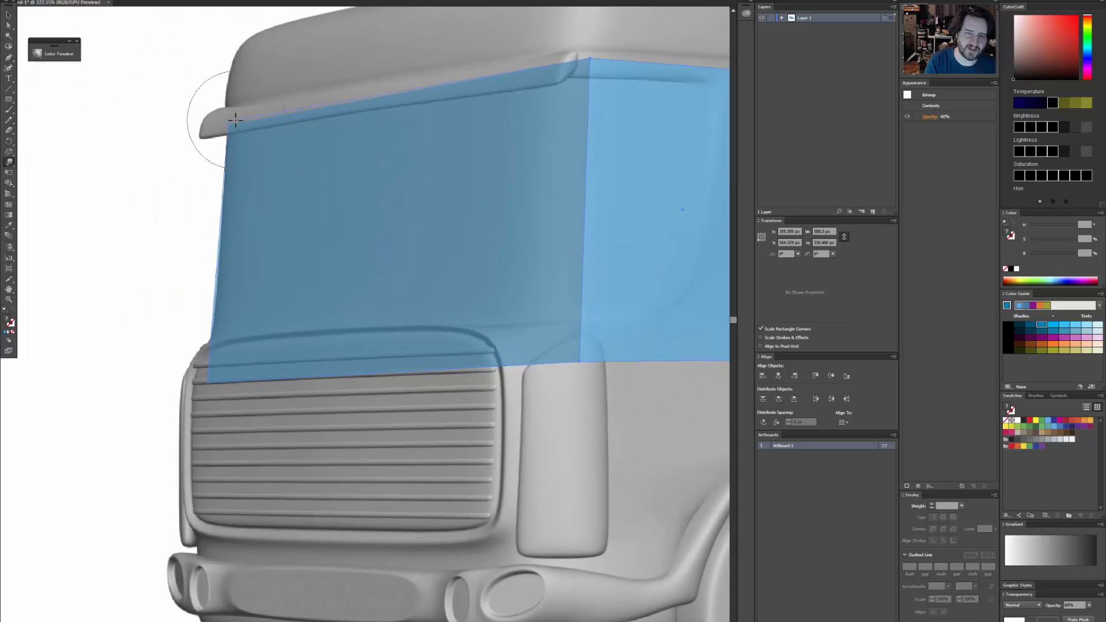
pyautogui.moveTo(235, 119); pyautogui.dragTo(236, 115)
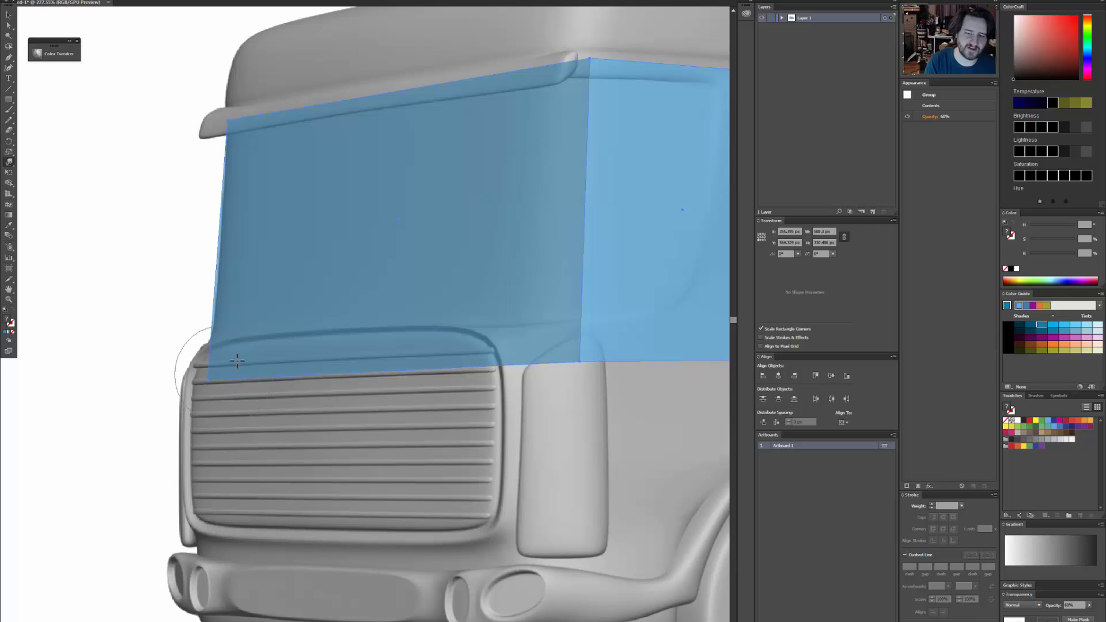
pyautogui.moveTo(434, 407); pyautogui.dragTo(280, 420)
pyautogui.moveTo(510, 404); pyautogui.dragTo(344, 434)
pyautogui.moveTo(500, 428); pyautogui.dragTo(476, 427)
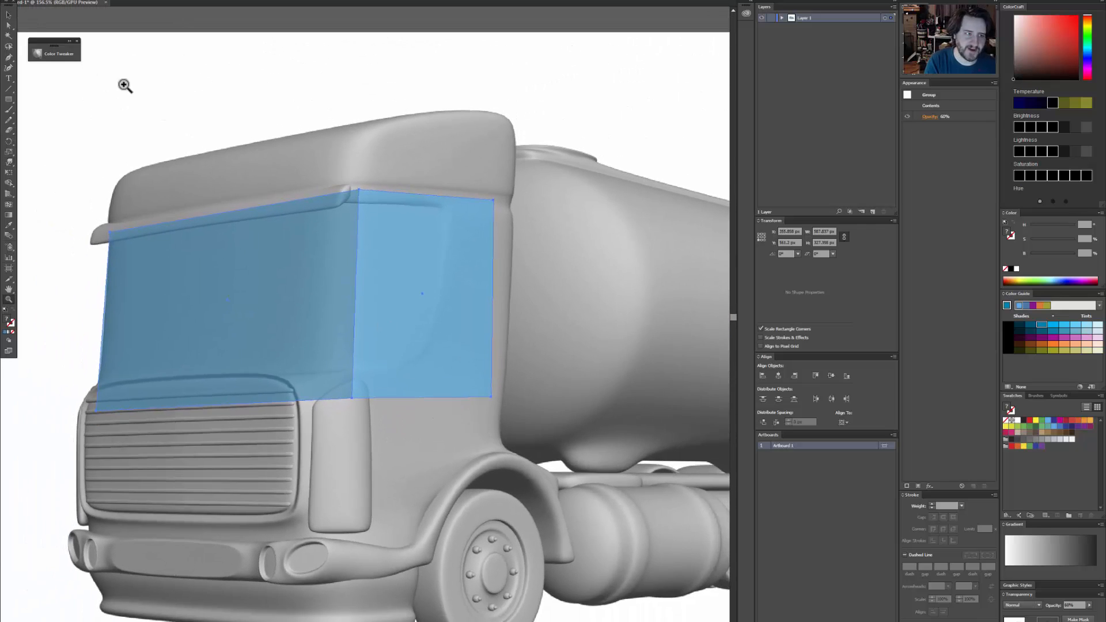
# Draw a dark blue rectangle over the side fuel tank and stack copies of it into three horizontal bands.
pyautogui.click(8, 100)
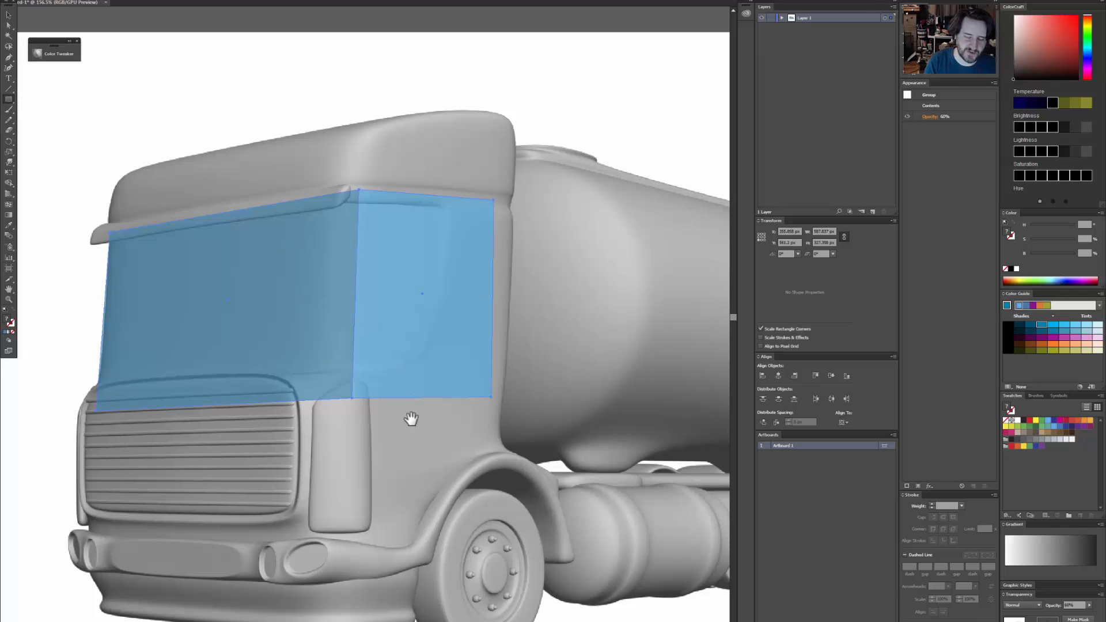
pyautogui.moveTo(411, 419); pyautogui.dragTo(386, 288)
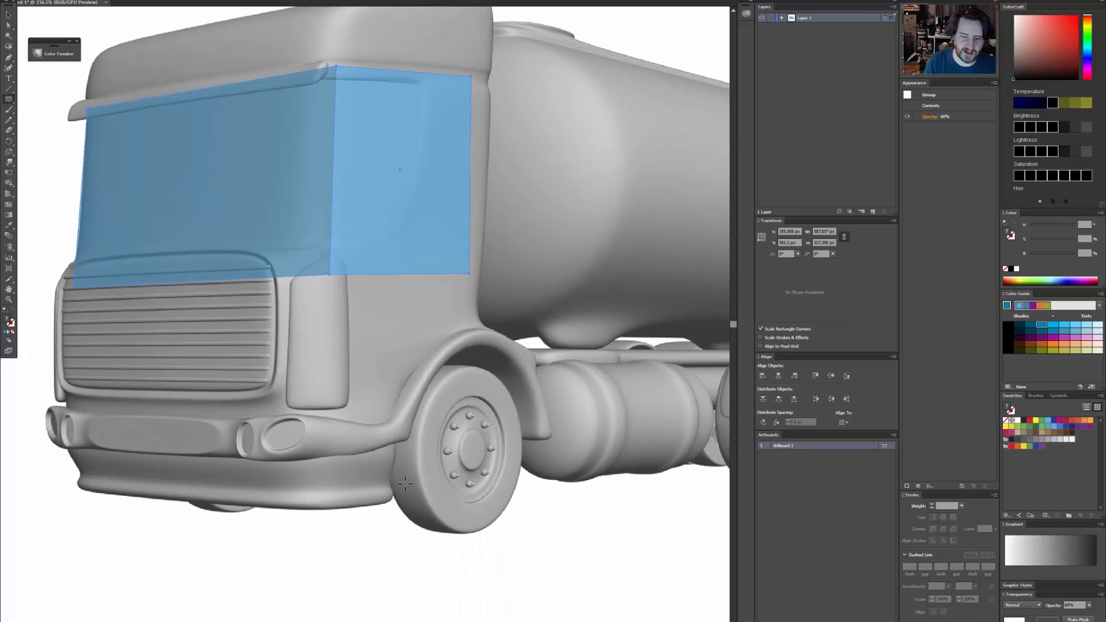
pyautogui.moveTo(593, 410); pyautogui.dragTo(416, 438)
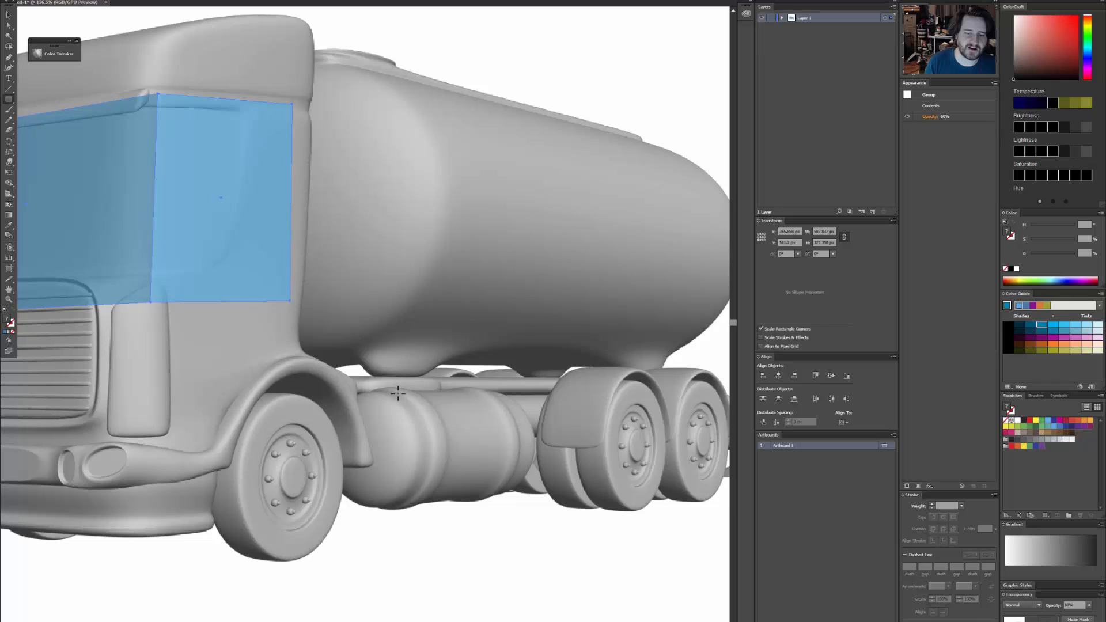
pyautogui.moveTo(380, 390)
pyautogui.mouseDown()
pyautogui.moveTo(486, 427)
pyautogui.moveTo(533, 423)
pyautogui.moveTo(506, 426)
pyautogui.moveTo(508, 472)
pyautogui.mouseUp()
pyautogui.press('v')
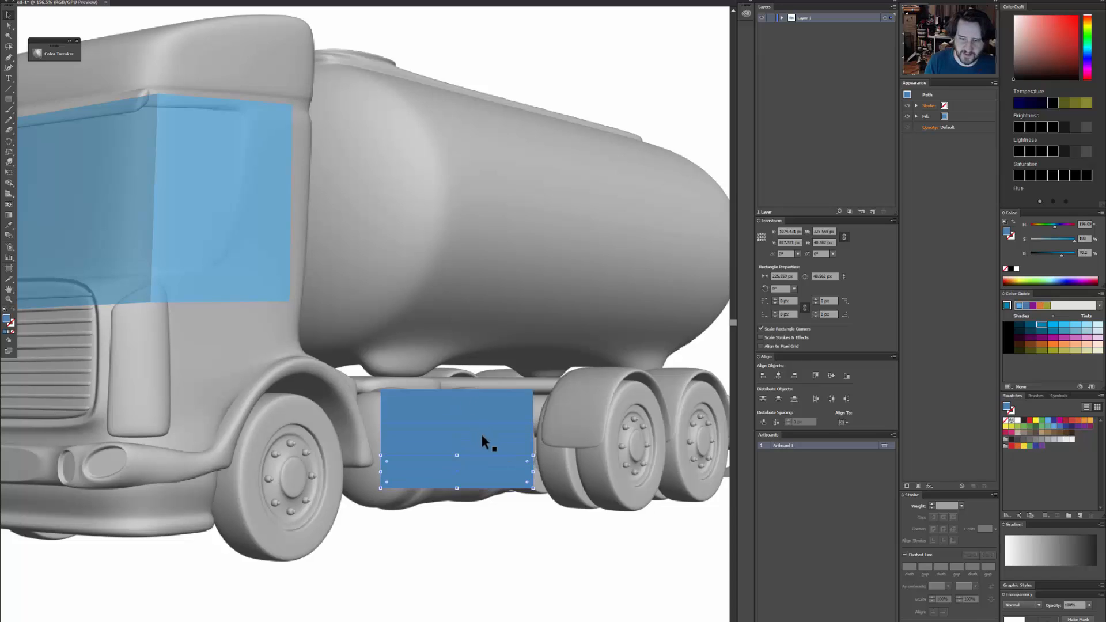
# Fill the fuel tank's top band with a light blue and the middle band with a medium blue, and group all three bands.
pyautogui.click(484, 420)
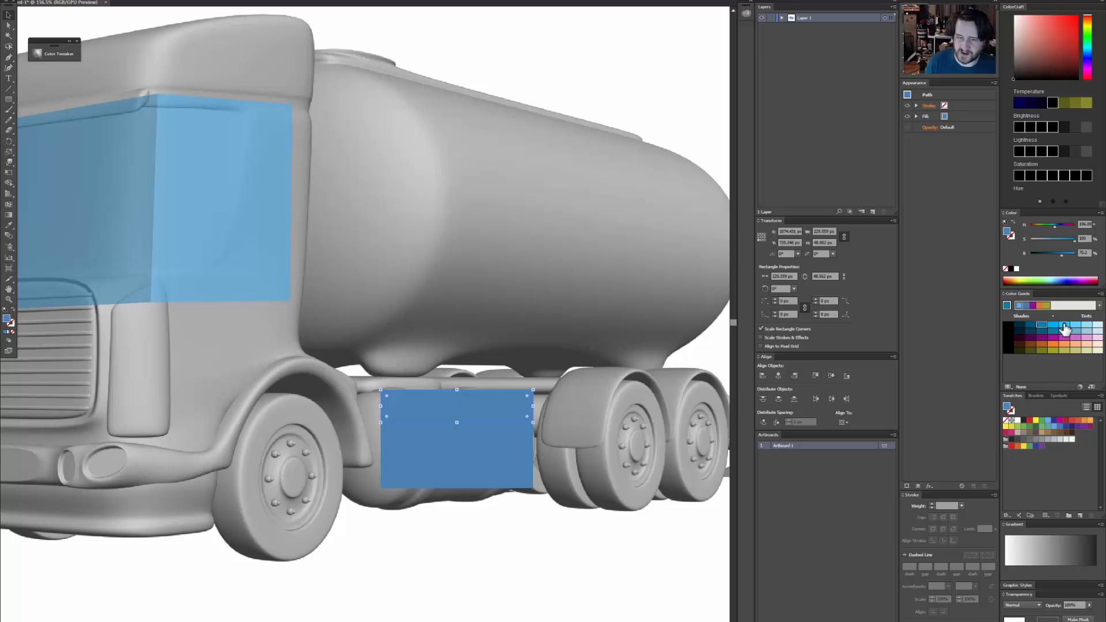
pyautogui.click(1064, 329)
pyautogui.click(520, 429)
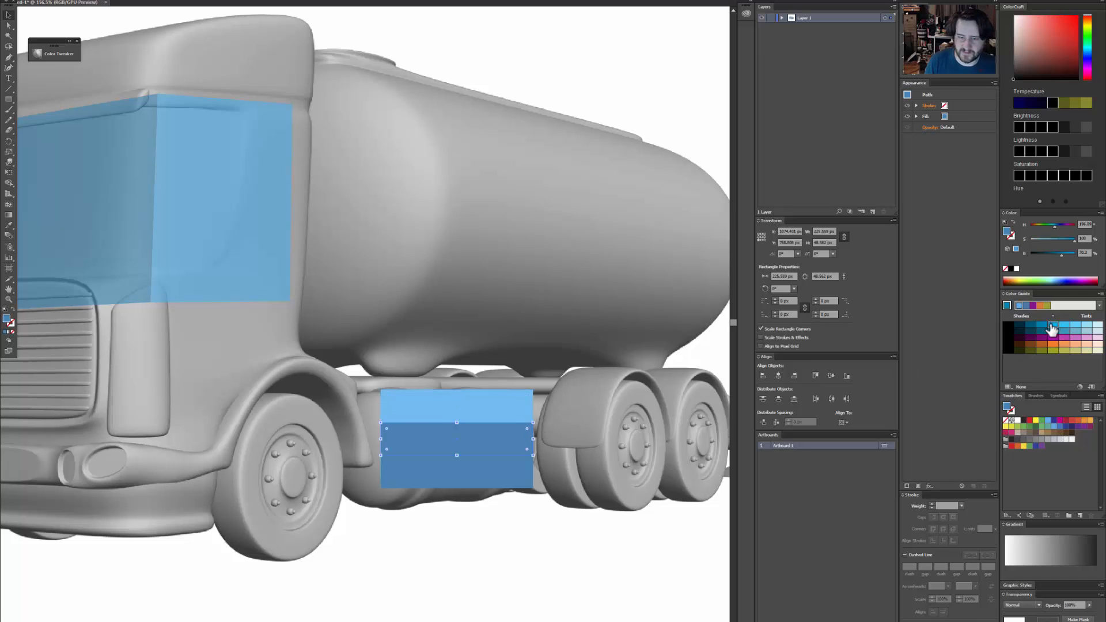
pyautogui.click(1052, 326)
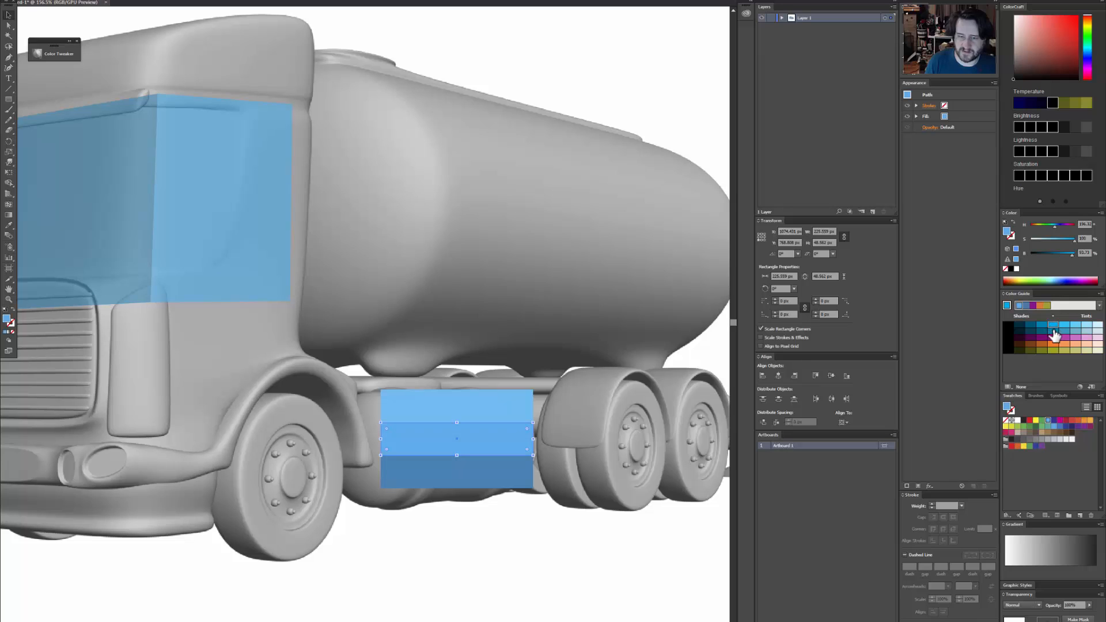
pyautogui.keyDown('shift'); pyautogui.click(496, 410); pyautogui.keyUp('shift')
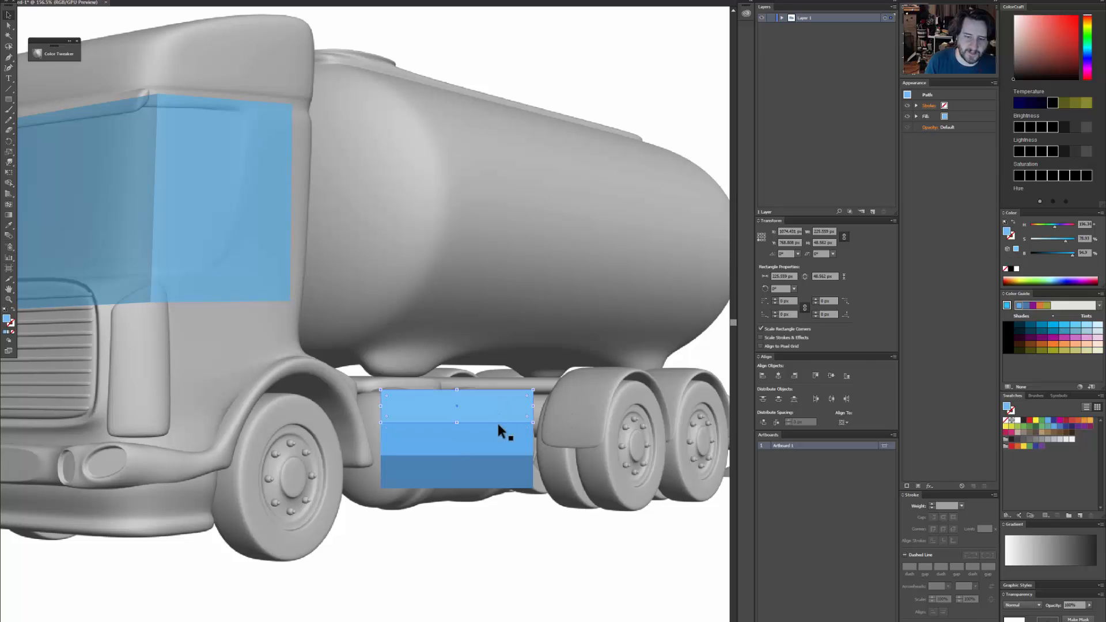
pyautogui.hotkey('ctrl', 'g')
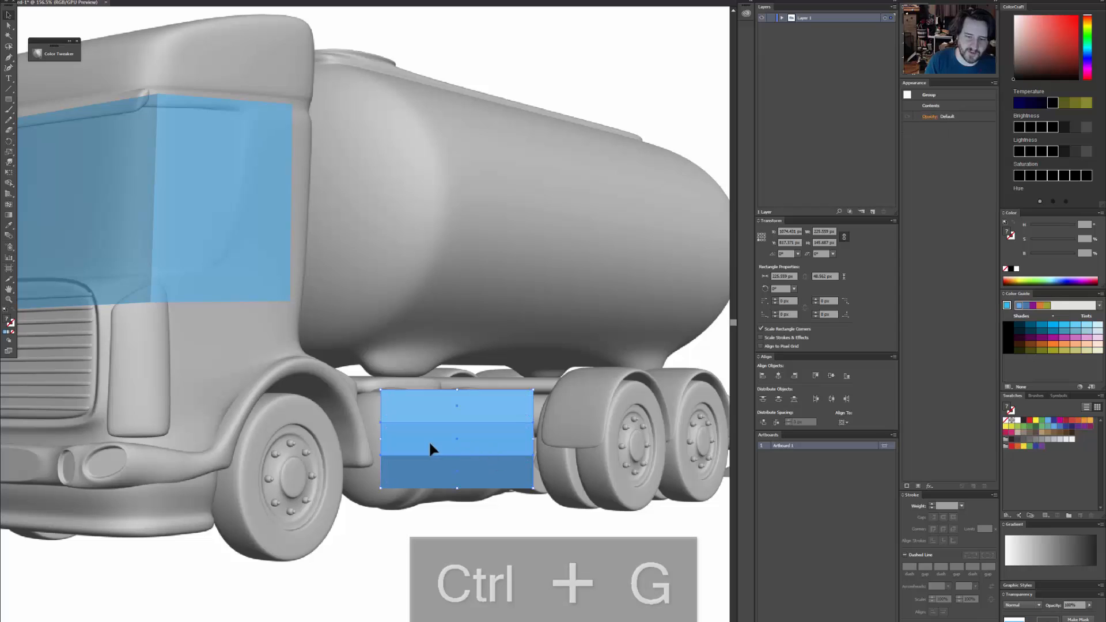
# Warp the corners and inner edges of the three-band group to follow the fuel tank's cylindrical perspective.
pyautogui.hotkey('shift', 'r')
pyautogui.moveTo(385, 431)
pyautogui.mouseDown()
pyautogui.moveTo(404, 459)
pyautogui.moveTo(387, 457)
pyautogui.moveTo(407, 476)
pyautogui.moveTo(389, 490)
pyautogui.mouseUp()
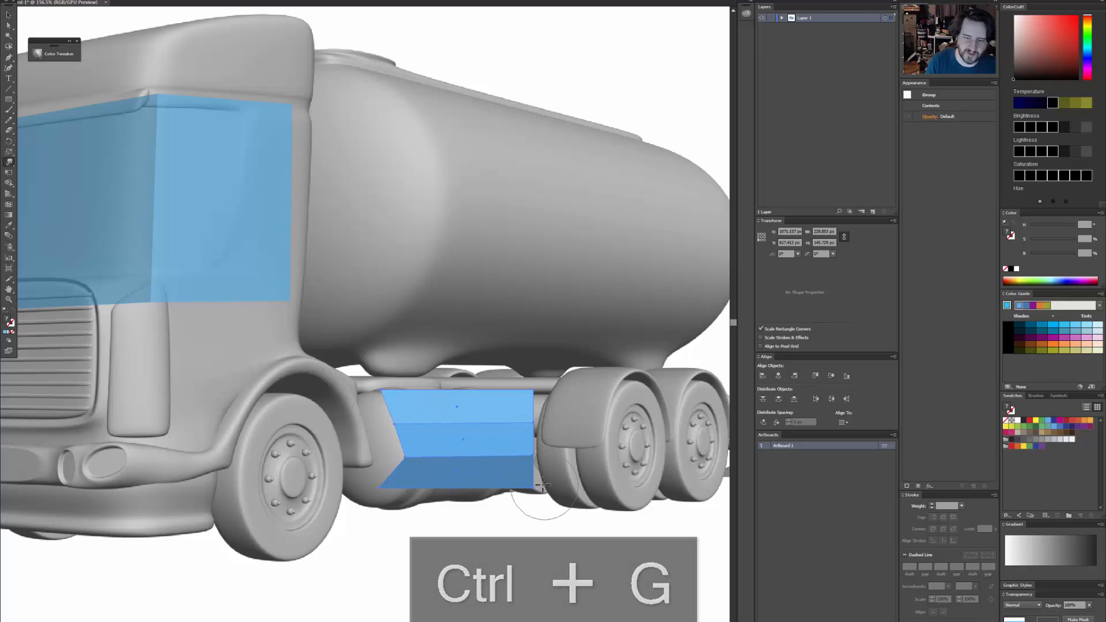
pyautogui.moveTo(535, 492); pyautogui.dragTo(517, 497)
pyautogui.moveTo(541, 457); pyautogui.dragTo(545, 459)
pyautogui.moveTo(541, 387); pyautogui.dragTo(514, 385)
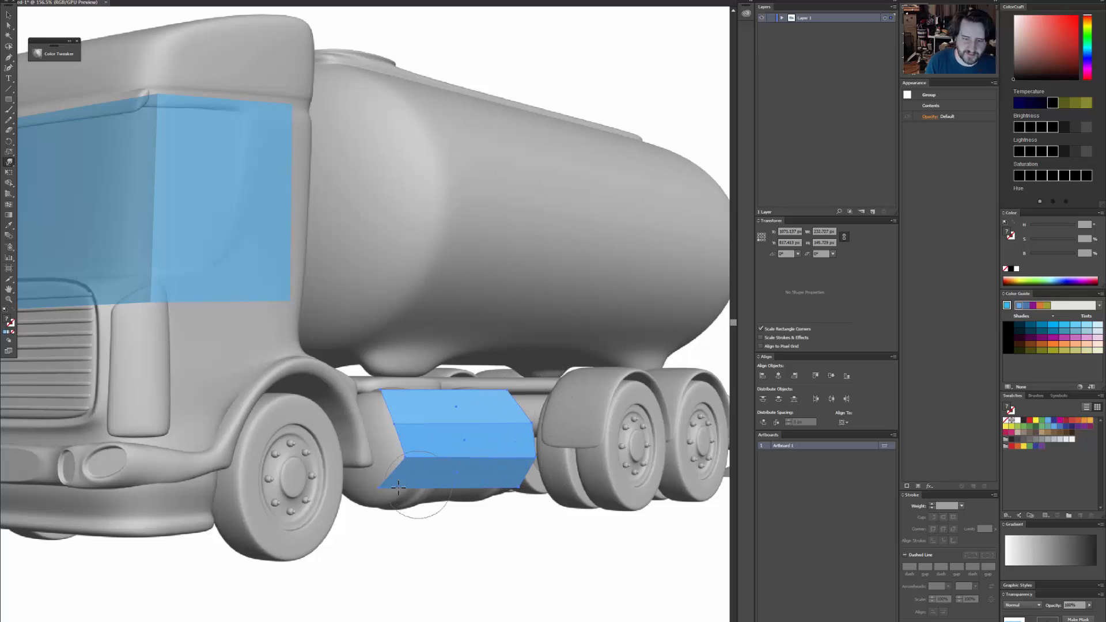
pyautogui.moveTo(407, 489); pyautogui.dragTo(396, 506)
pyautogui.moveTo(415, 471)
pyautogui.mouseDown()
pyautogui.moveTo(395, 515)
pyautogui.moveTo(521, 494)
pyautogui.mouseUp()
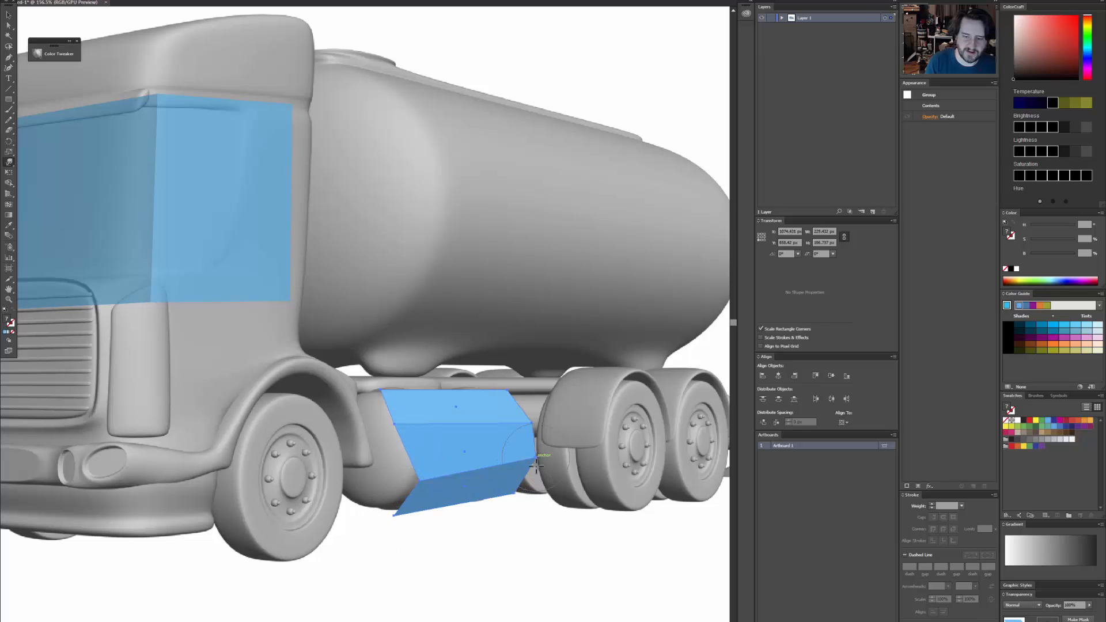
pyautogui.moveTo(384, 397)
pyautogui.mouseDown()
pyautogui.moveTo(395, 424)
pyautogui.moveTo(412, 438)
pyautogui.moveTo(449, 424)
pyautogui.moveTo(423, 424)
pyautogui.moveTo(384, 387)
pyautogui.moveTo(461, 396)
pyautogui.moveTo(514, 381)
pyautogui.moveTo(496, 382)
pyautogui.moveTo(529, 419)
pyautogui.moveTo(532, 461)
pyautogui.moveTo(382, 514)
pyautogui.moveTo(532, 494)
pyautogui.mouseUp()
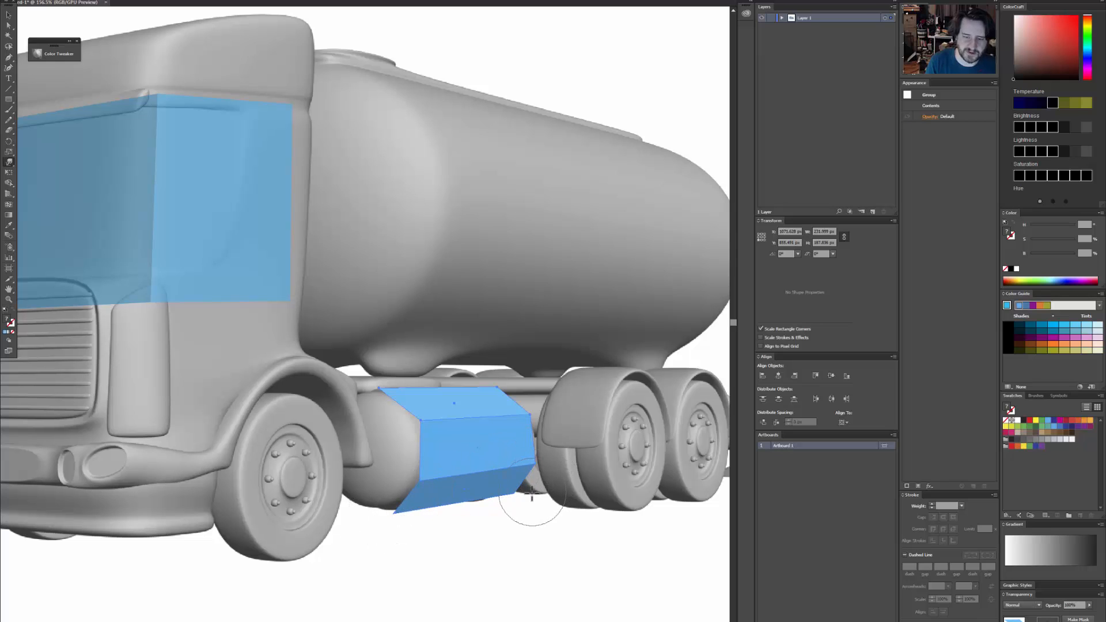
# Draw a light blue seven-sided polygon about 144 px across and place it over the front end of the fuel tank.
pyautogui.press('v')
pyautogui.click(488, 531)
pyautogui.press('z')
pyautogui.click(461, 483)
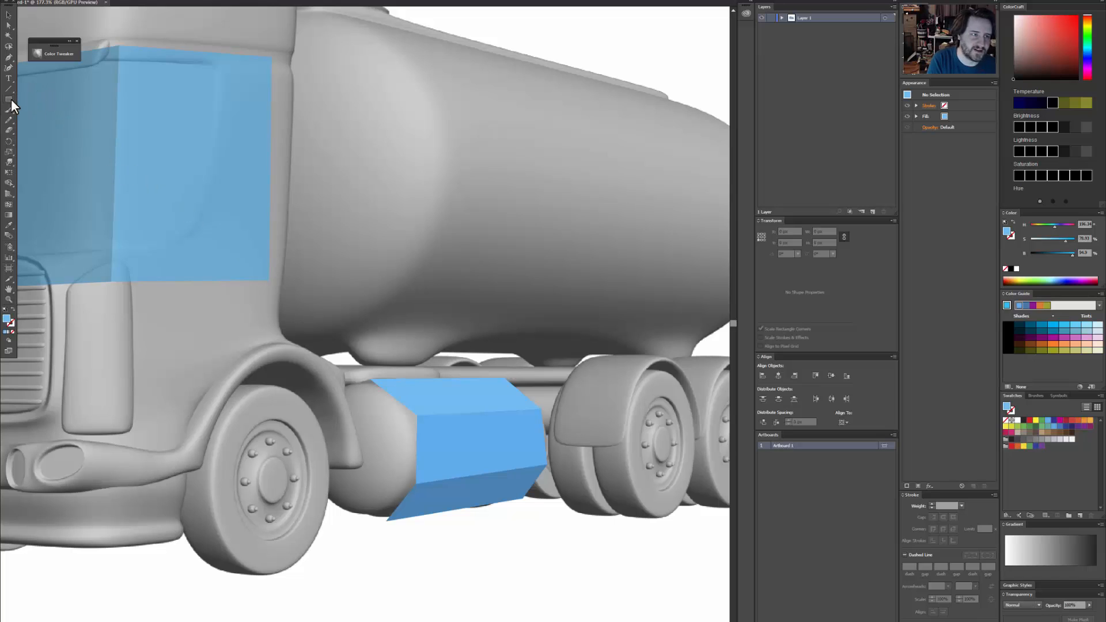
pyautogui.moveTo(12, 99); pyautogui.dragTo(35, 120)
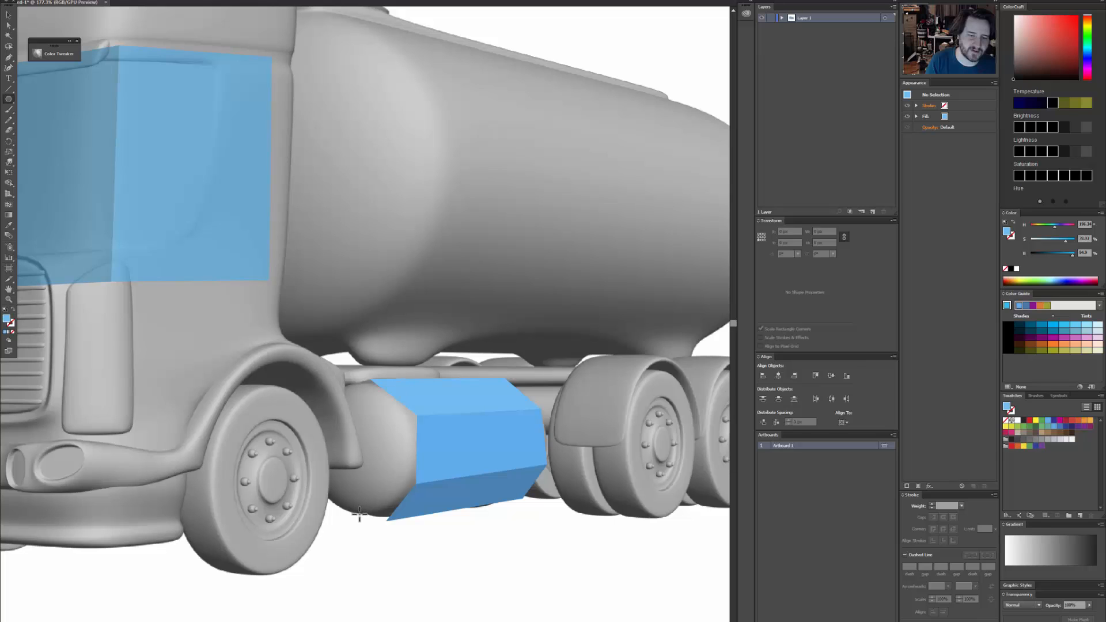
pyautogui.moveTo(338, 480); pyautogui.dragTo(353, 521)
pyautogui.press('Up')
pyautogui.press('v')
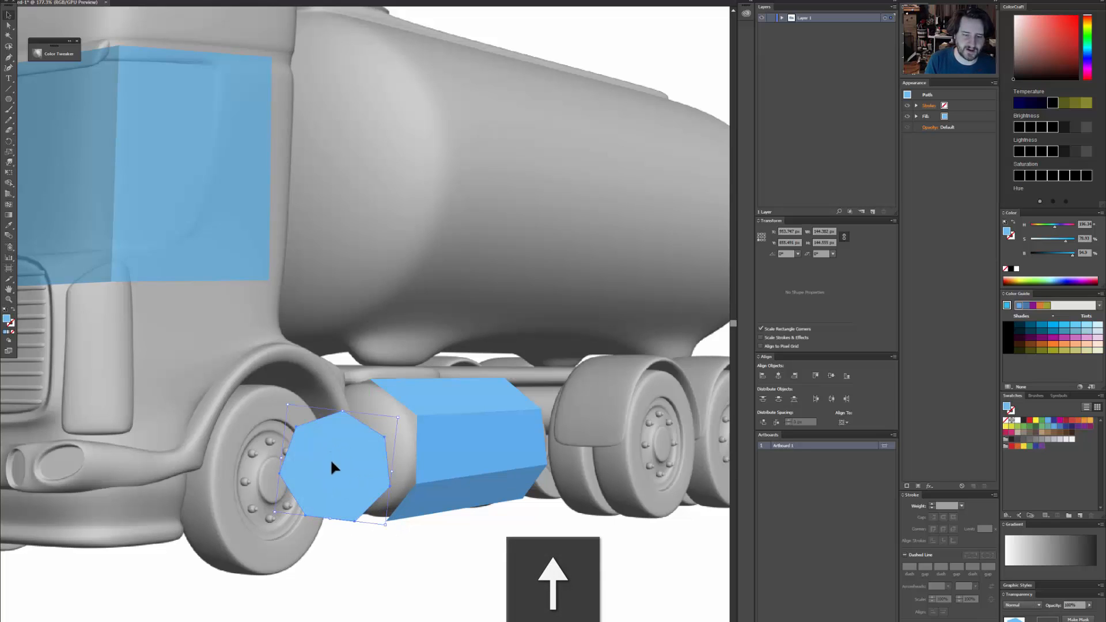
pyautogui.moveTo(330, 459); pyautogui.dragTo(477, 352)
# Move the polygon's anchor points nearest the bands onto the four front corners of the three-band group to close the gap.
pyautogui.press('z')
pyautogui.press('a')
pyautogui.hotkey('ctrl', 'shift', 'a')
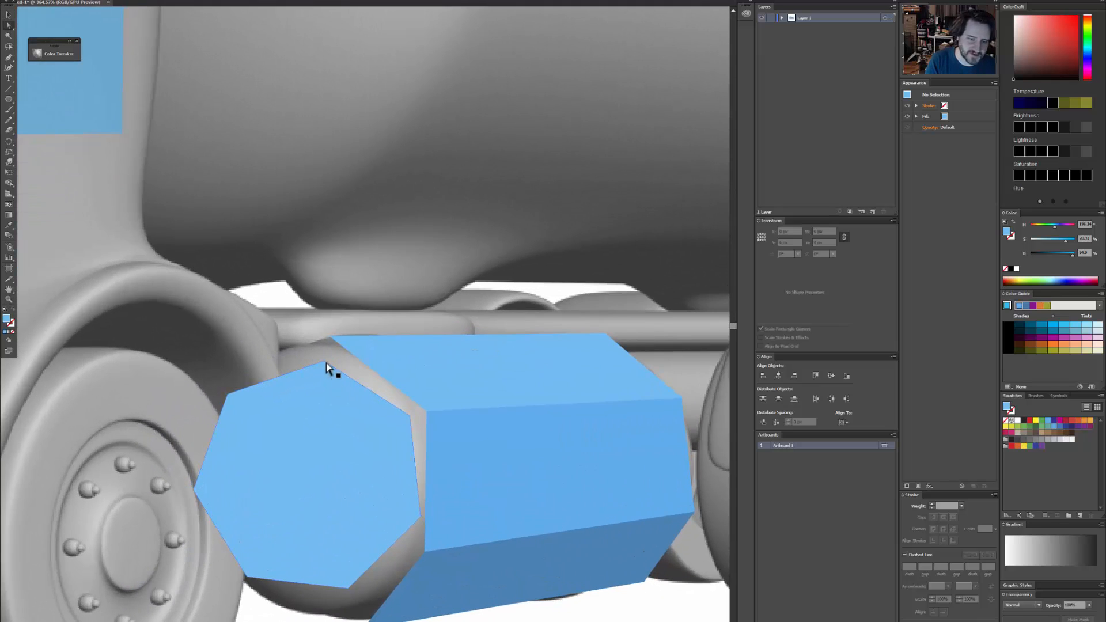
pyautogui.moveTo(329, 336); pyautogui.dragTo(330, 336)
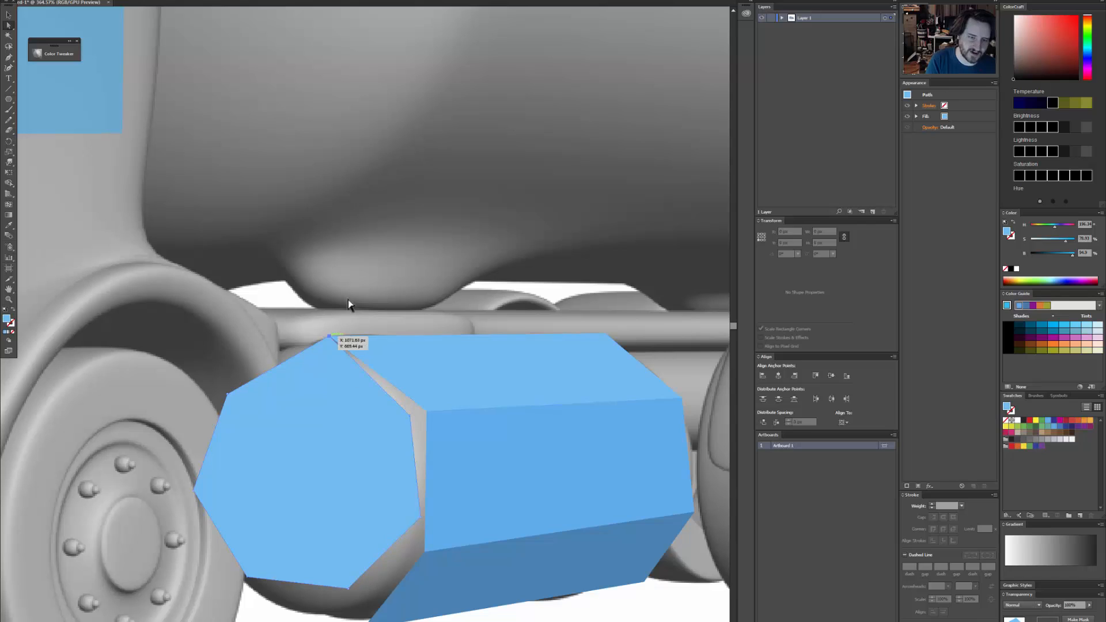
pyautogui.click(139, 0)
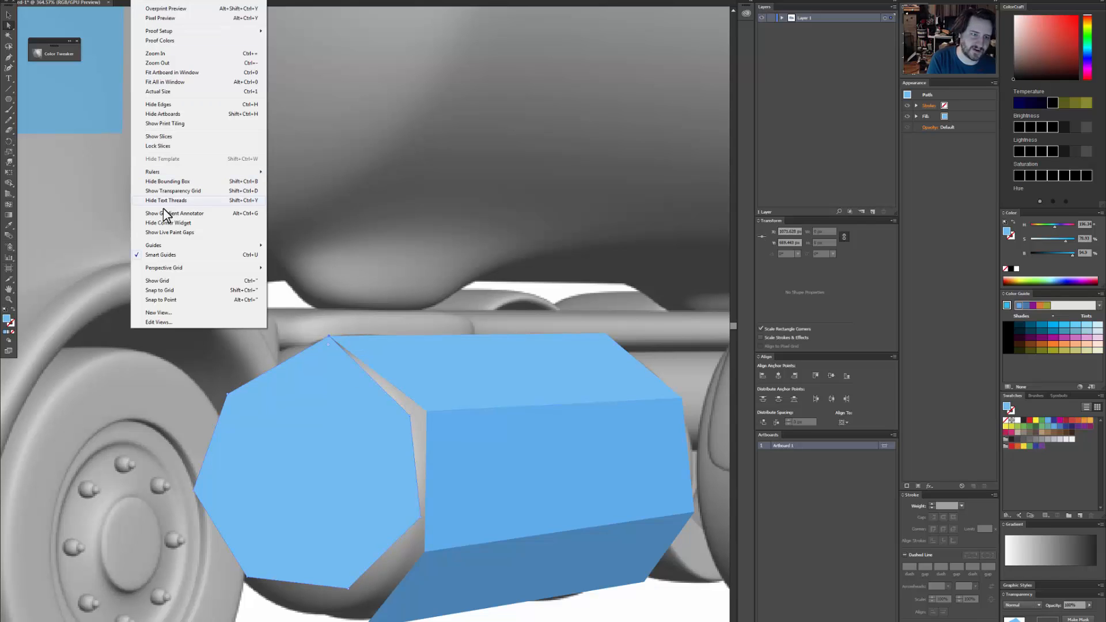
pyautogui.press('Escape')
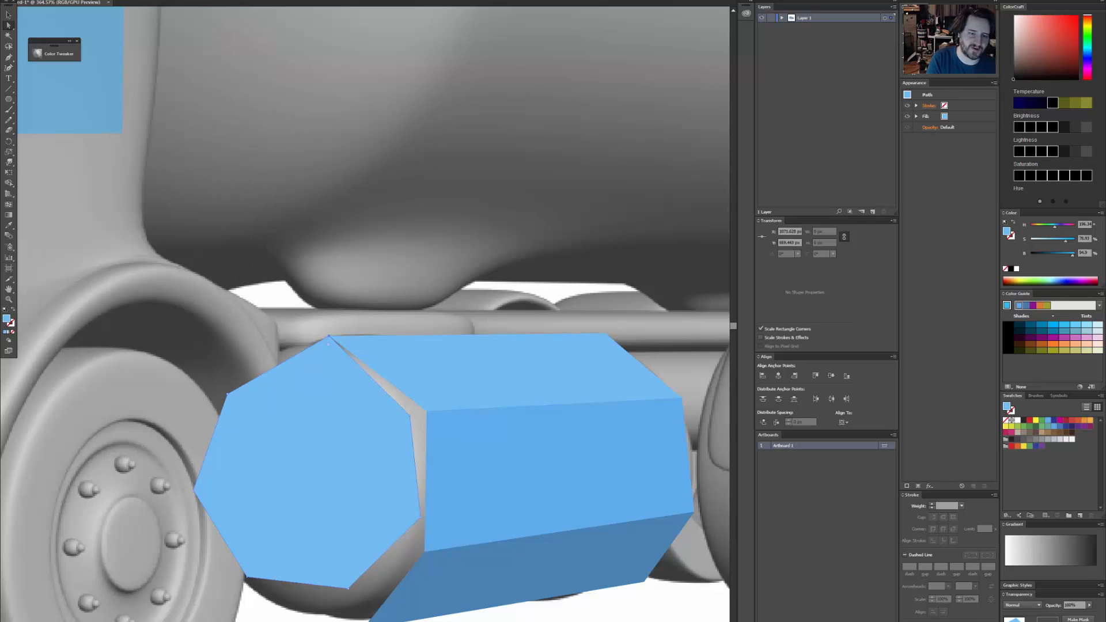
pyautogui.moveTo(410, 413); pyautogui.dragTo(426, 409)
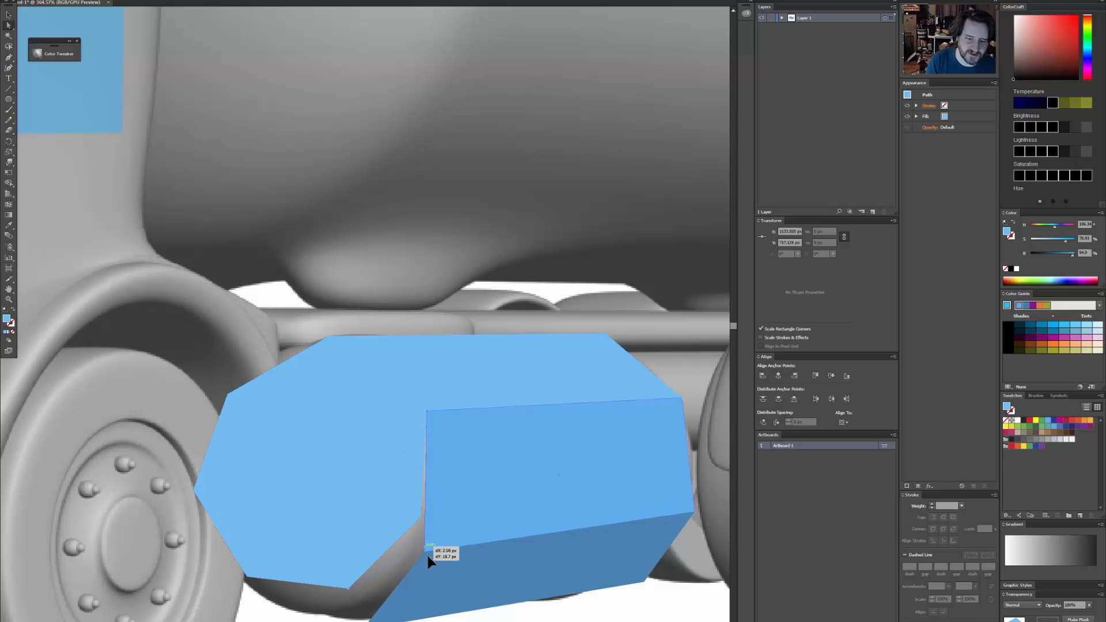
pyautogui.moveTo(427, 556); pyautogui.dragTo(424, 548)
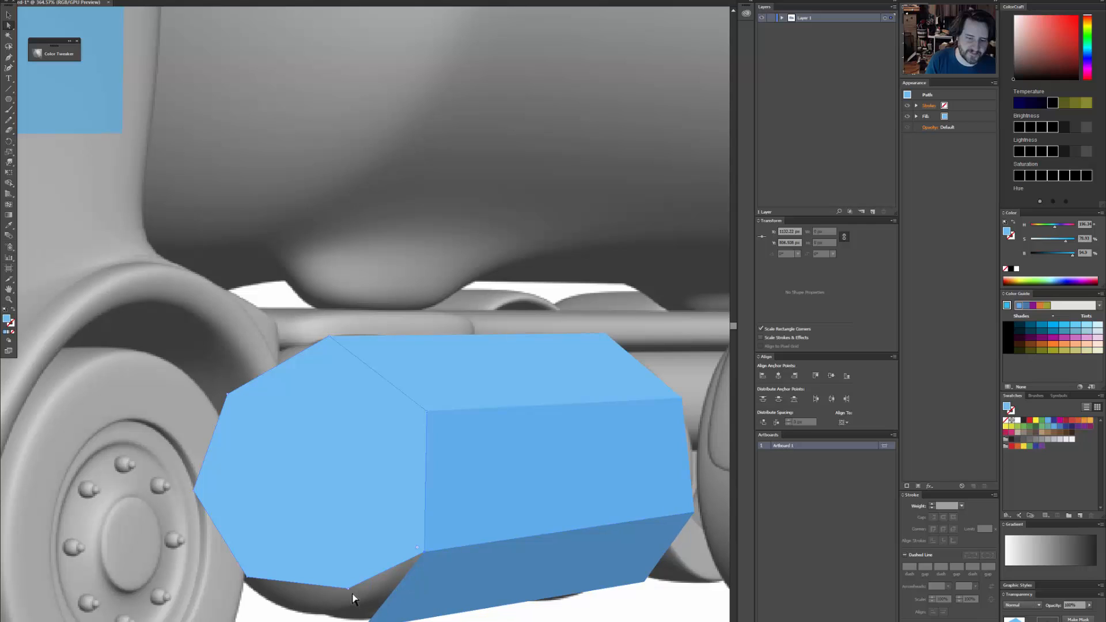
pyautogui.moveTo(349, 589); pyautogui.dragTo(360, 621)
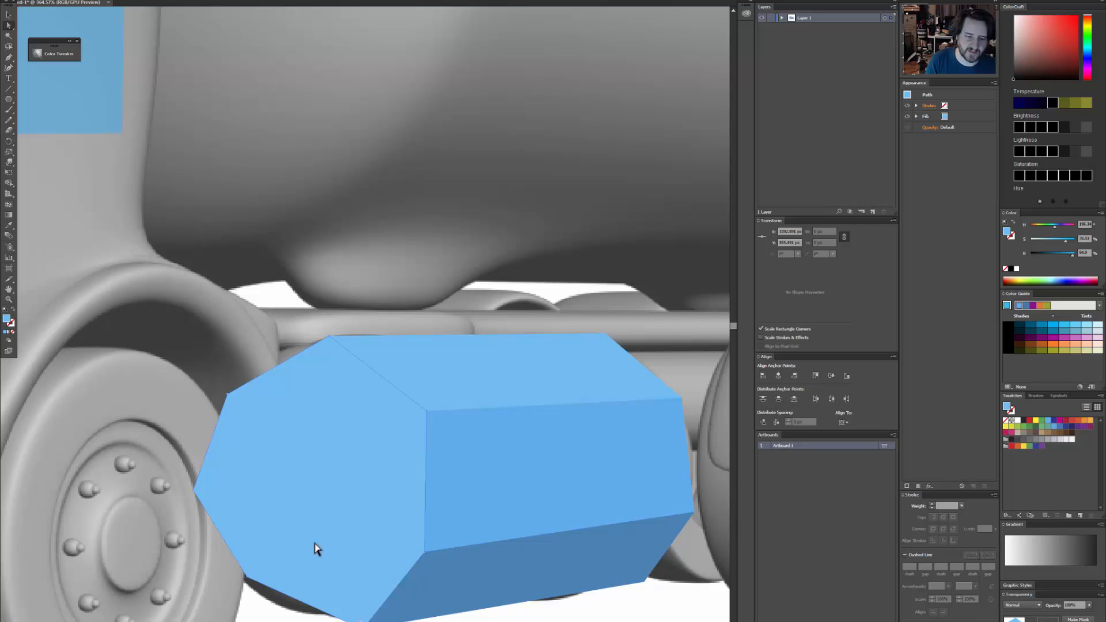
pyautogui.moveTo(304, 544); pyautogui.dragTo(339, 447)
pyautogui.press('v')
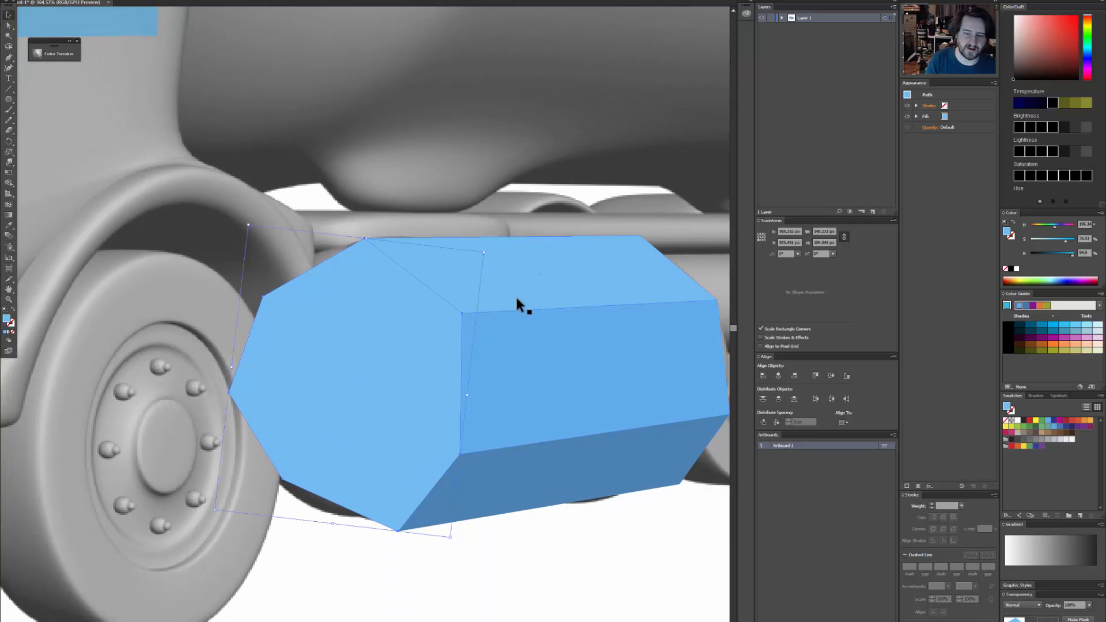
# Ungroup the fuel tank's three bands and regroup them together with the front polygon.
pyautogui.click(520, 303)
pyautogui.hotkey('ctrl', 'shift', 'g')
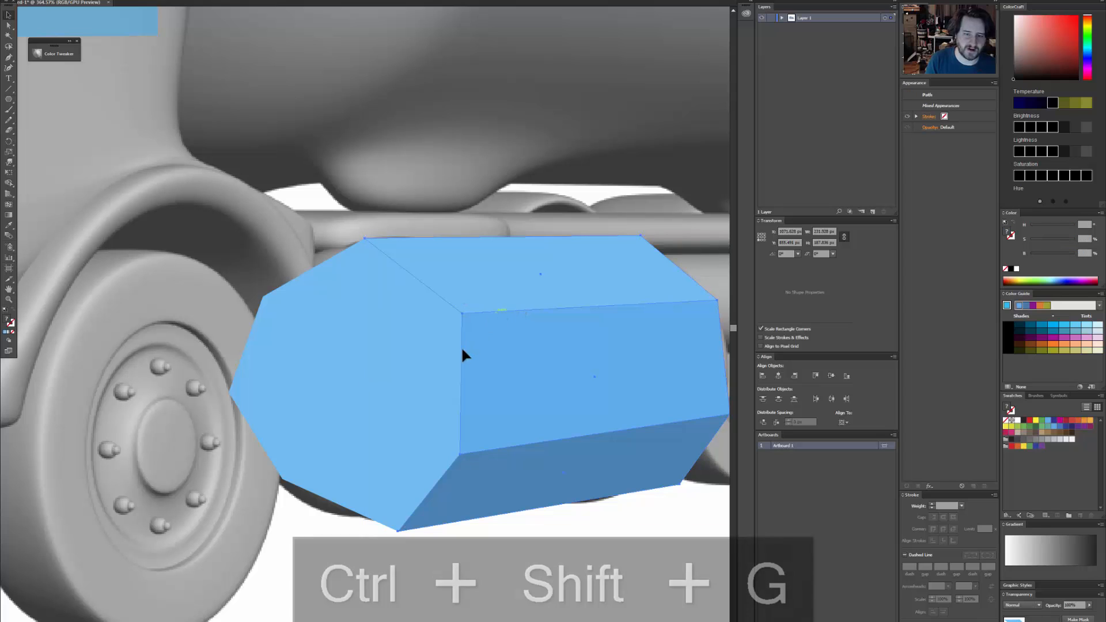
pyautogui.hotkey('ctrl', 'g')
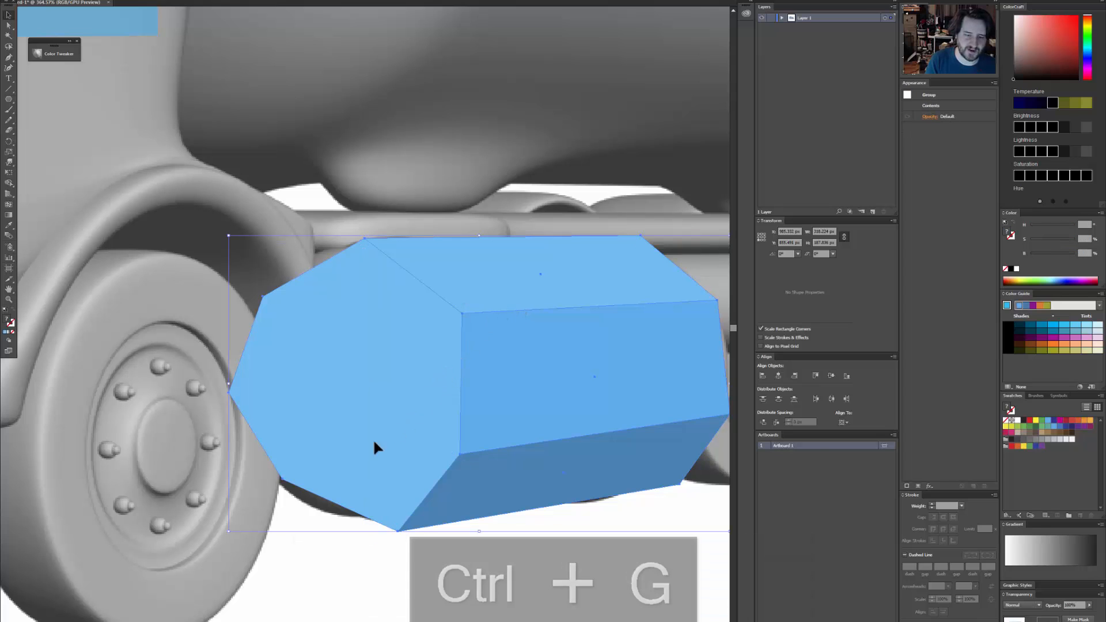
# Warp the front polygon's outer corners to round out the fuel tank's end in perspective.
pyautogui.hotkey('shift', 'r')
pyautogui.moveTo(296, 478)
pyautogui.mouseDown()
pyautogui.moveTo(292, 514)
pyautogui.moveTo(312, 509)
pyautogui.mouseUp()
pyautogui.moveTo(237, 406); pyautogui.dragTo(244, 405)
pyautogui.moveTo(258, 312); pyautogui.dragTo(266, 302)
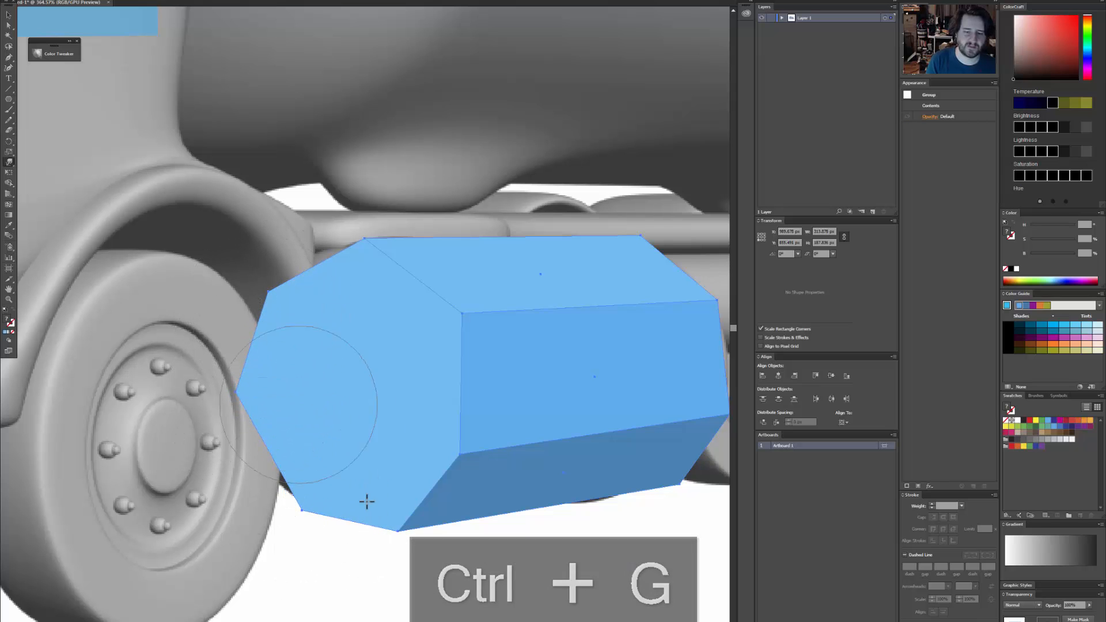
pyautogui.press('v')
pyautogui.click(441, 544)
# Fill the fuel tank's front polygon with a darker blue shade than the three bands.
pyautogui.press('z')
pyautogui.moveTo(607, 455); pyautogui.dragTo(521, 446)
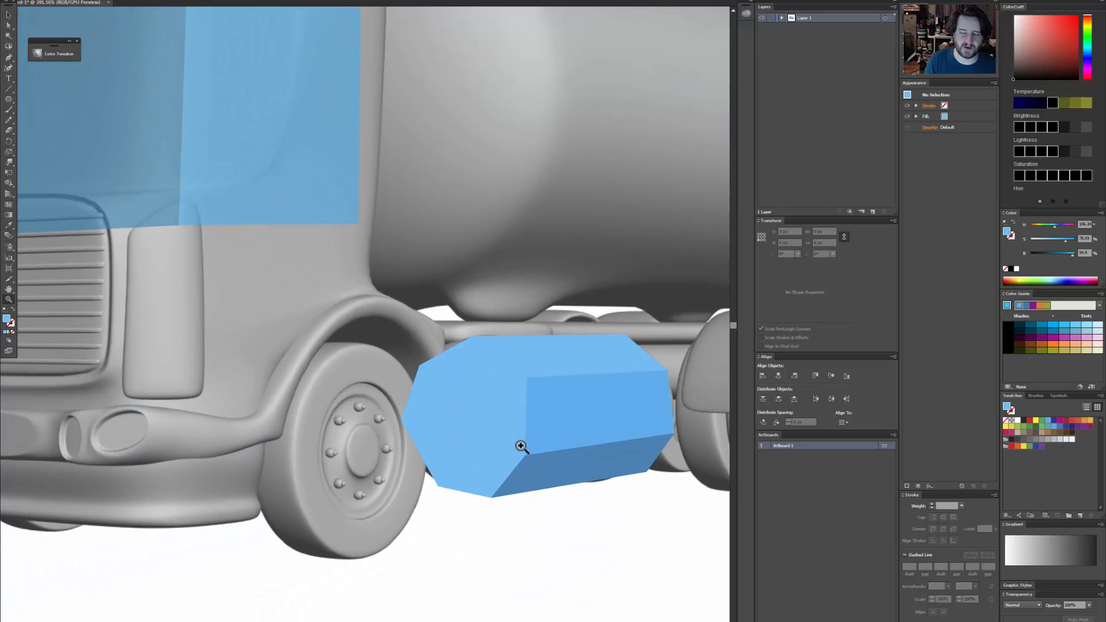
pyautogui.press('a')
pyautogui.click(530, 481)
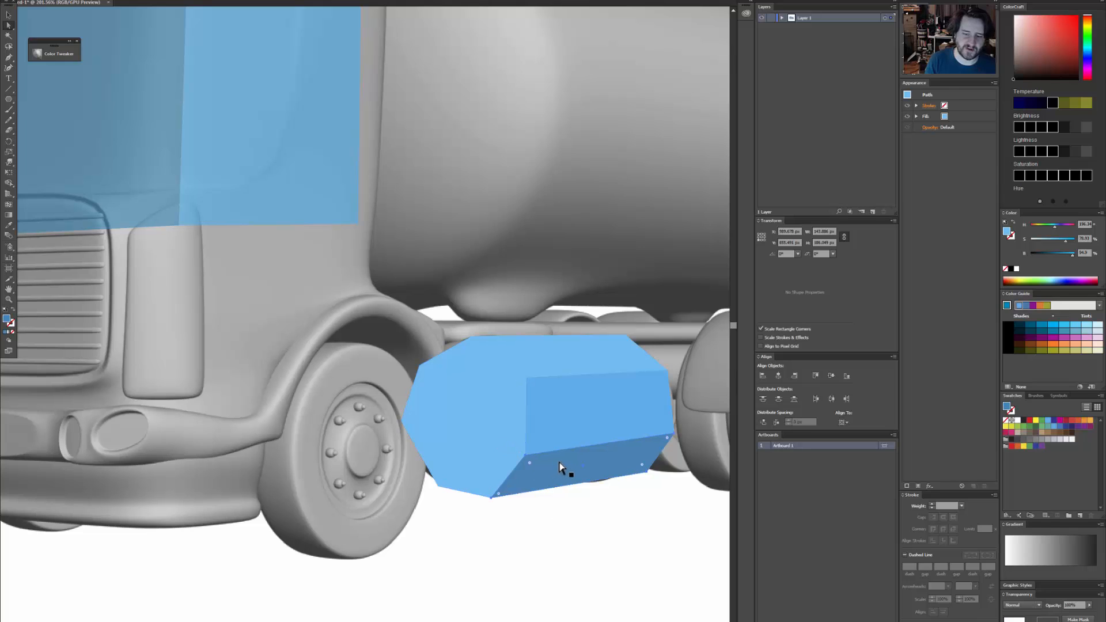
pyautogui.click(502, 421)
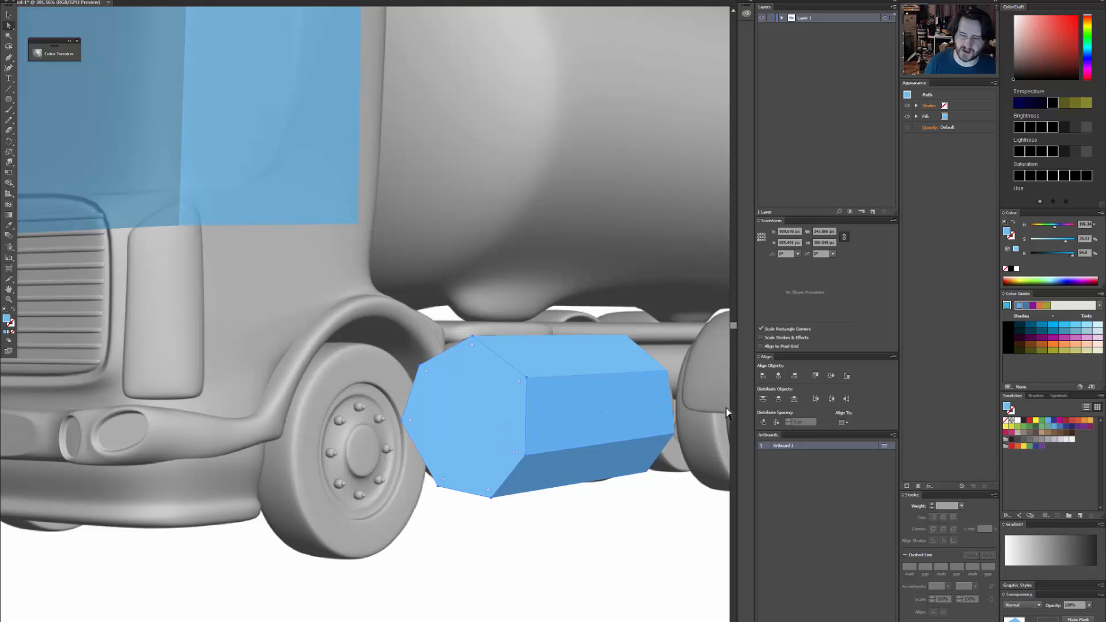
pyautogui.click(1051, 326)
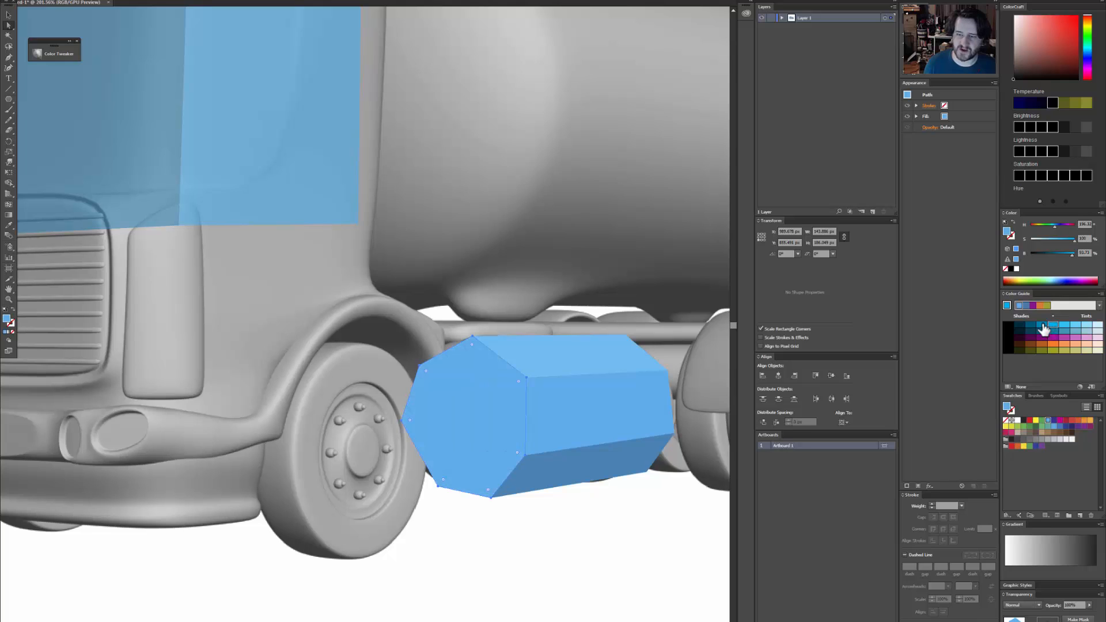
pyautogui.click(1042, 326)
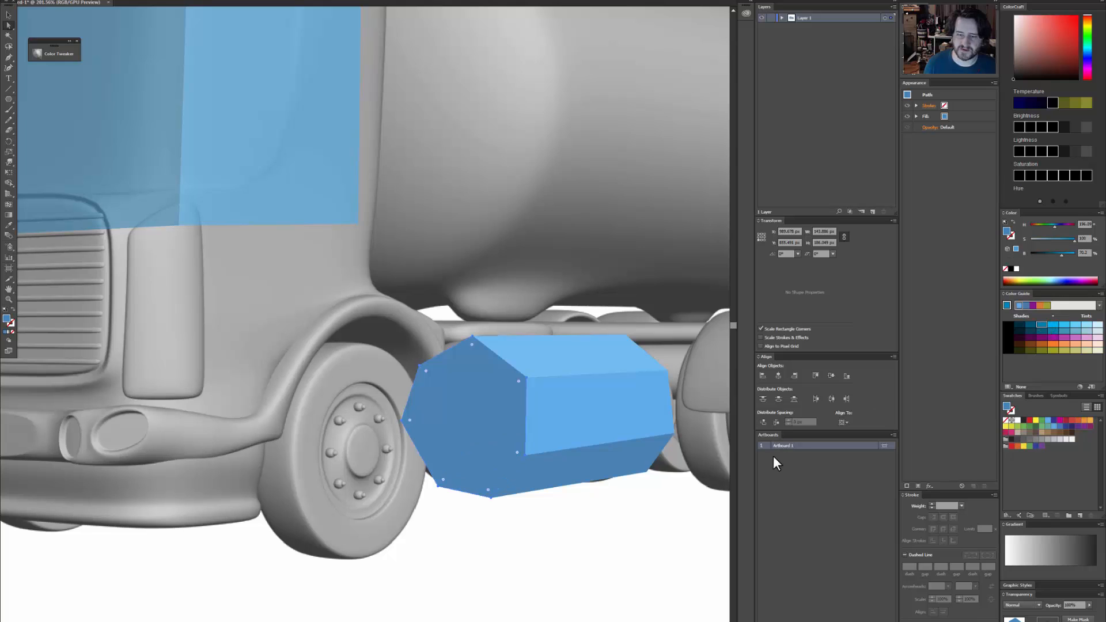
pyautogui.click(1053, 332)
pyautogui.click(626, 552)
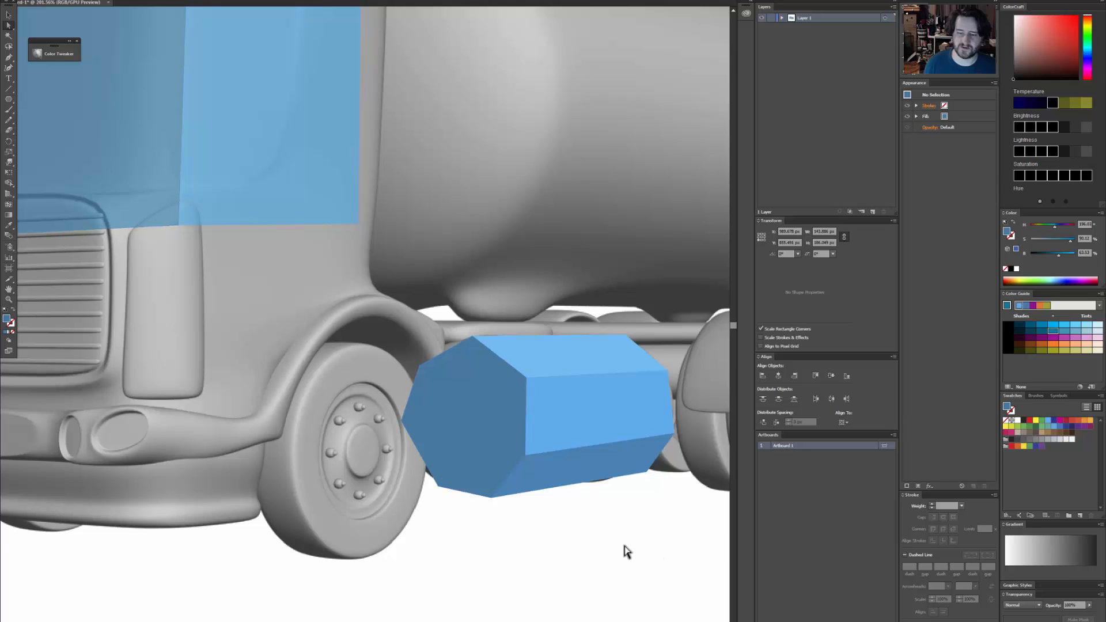
# Duplicate the fuel tank group below the truck and shorten the copy to about 182 px wide by moving its far-end anchor points.
pyautogui.moveTo(582, 538); pyautogui.dragTo(467, 599)
pyautogui.moveTo(595, 452); pyautogui.dragTo(561, 427)
pyautogui.moveTo(540, 369); pyautogui.dragTo(598, 402)
pyautogui.moveTo(526, 435); pyautogui.dragTo(431, 369)
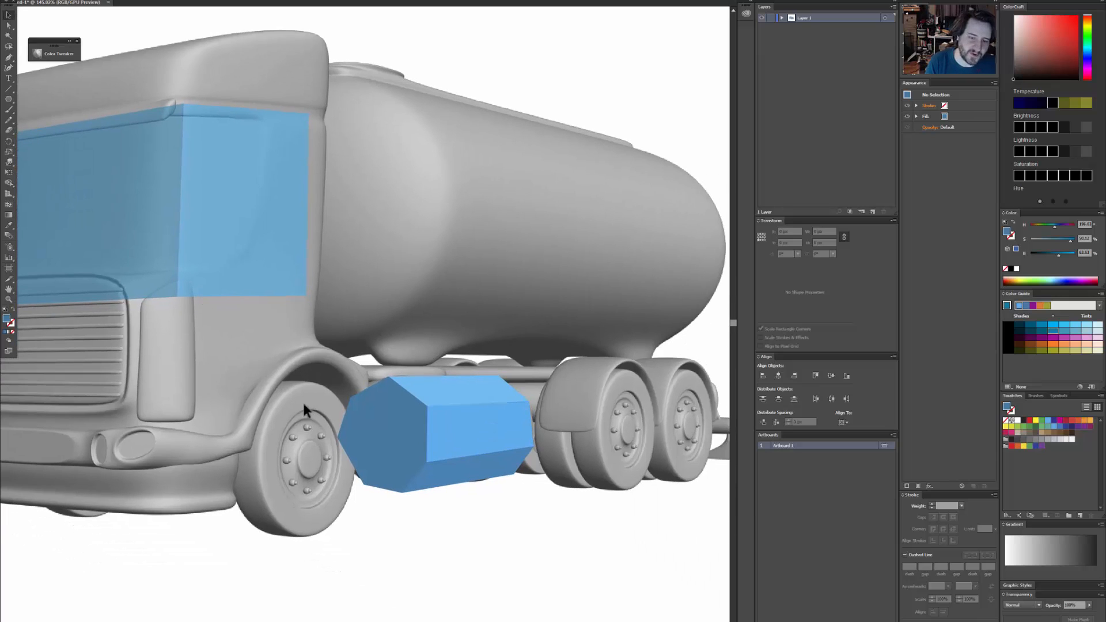
pyautogui.click(408, 435)
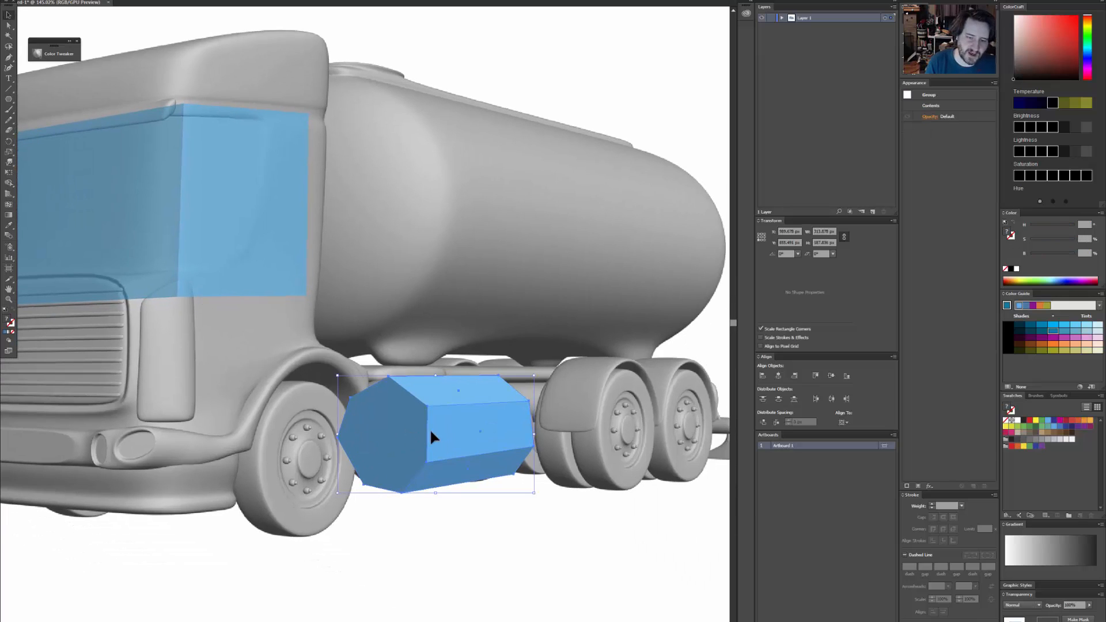
pyautogui.moveTo(414, 427); pyautogui.dragTo(487, 529)
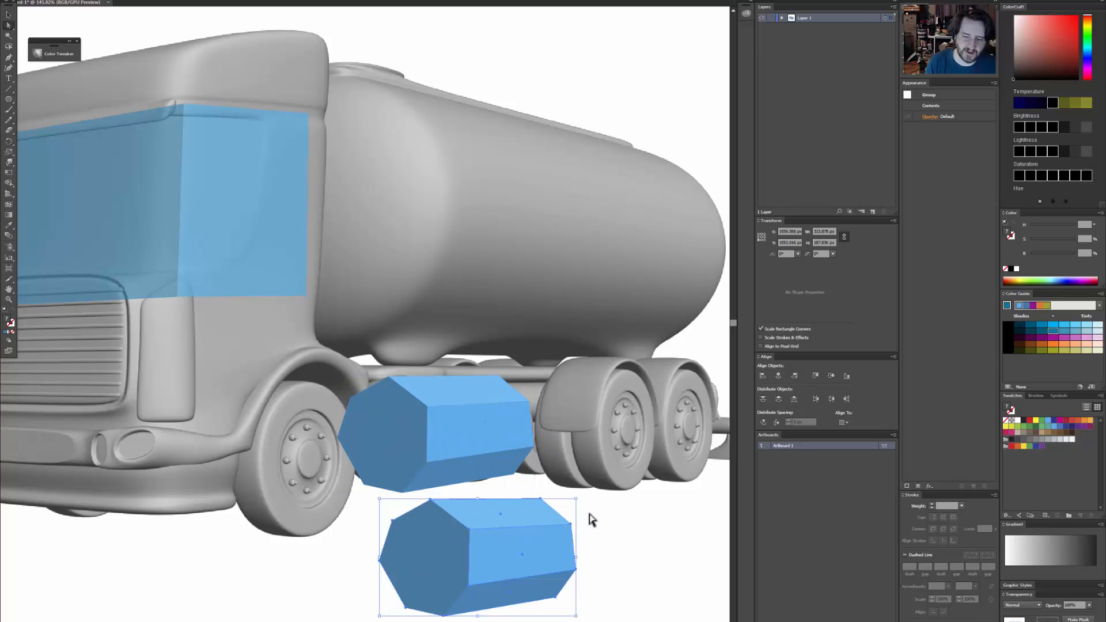
pyautogui.moveTo(586, 495); pyautogui.dragTo(521, 614)
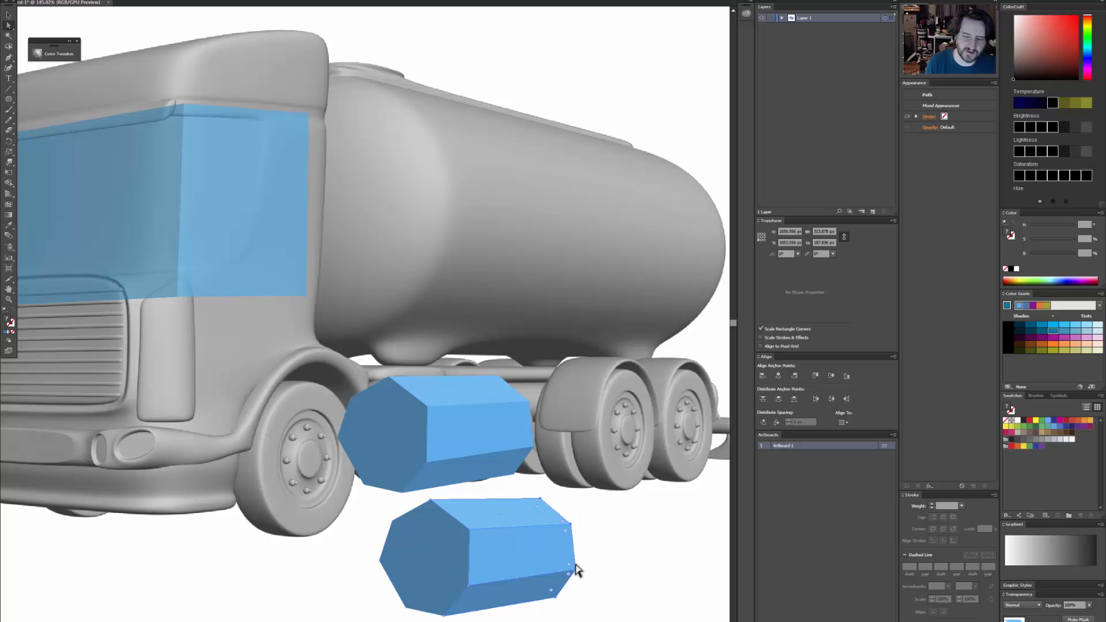
pyautogui.moveTo(566, 575); pyautogui.dragTo(492, 568)
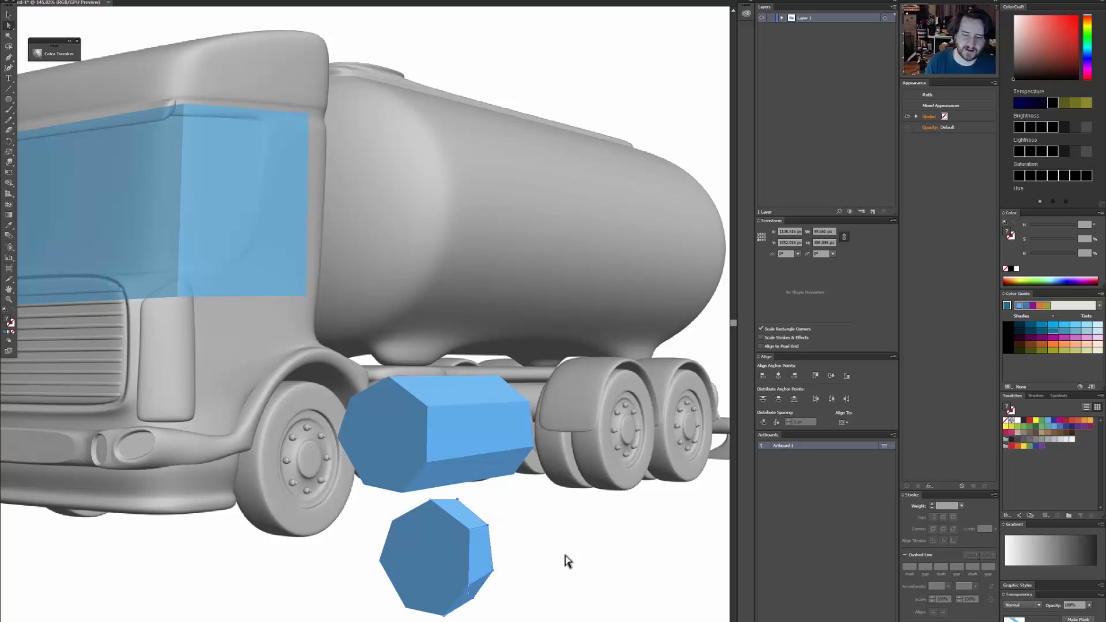
# Reflect the shortened copy across the vertical axis.
pyautogui.press('v')
pyautogui.click(466, 541)
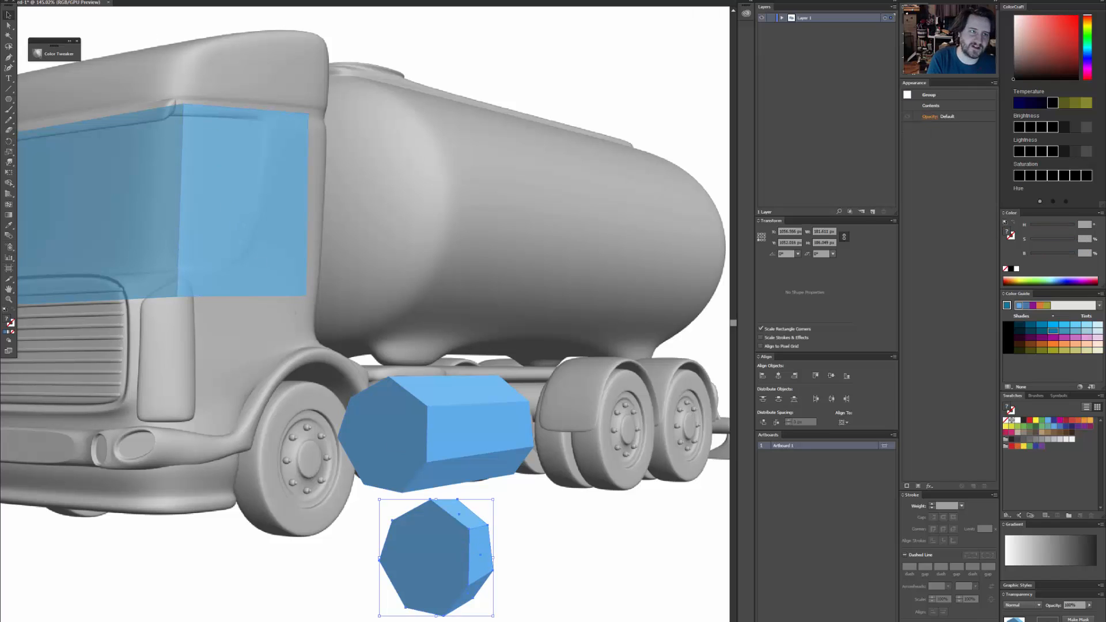
pyautogui.click(60, 0)
pyautogui.moveTo(78, 0)
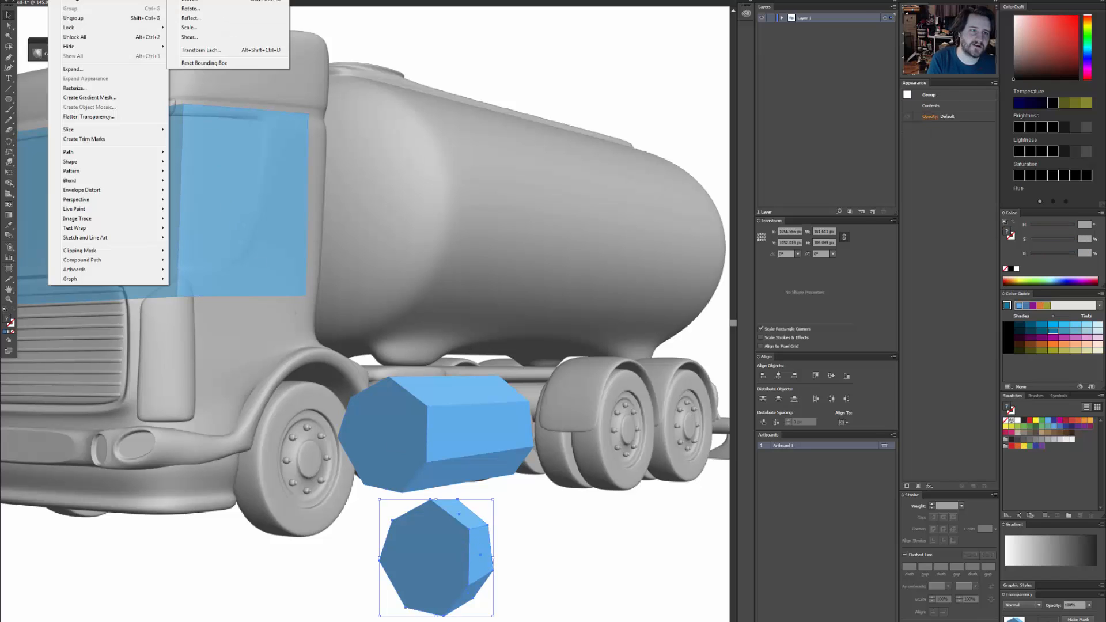
pyautogui.click(195, 18)
pyautogui.click(620, 365)
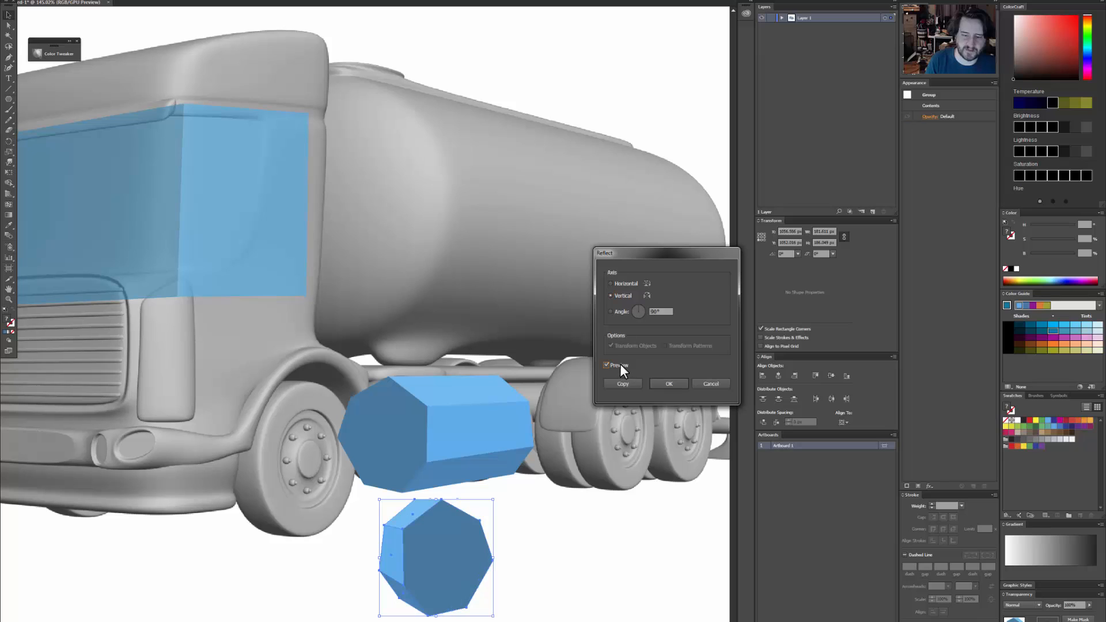
pyautogui.click(672, 386)
# Move the reflected group onto the truck's front wheel and enlarge it to cover the tire.
pyautogui.moveTo(451, 533); pyautogui.dragTo(320, 457)
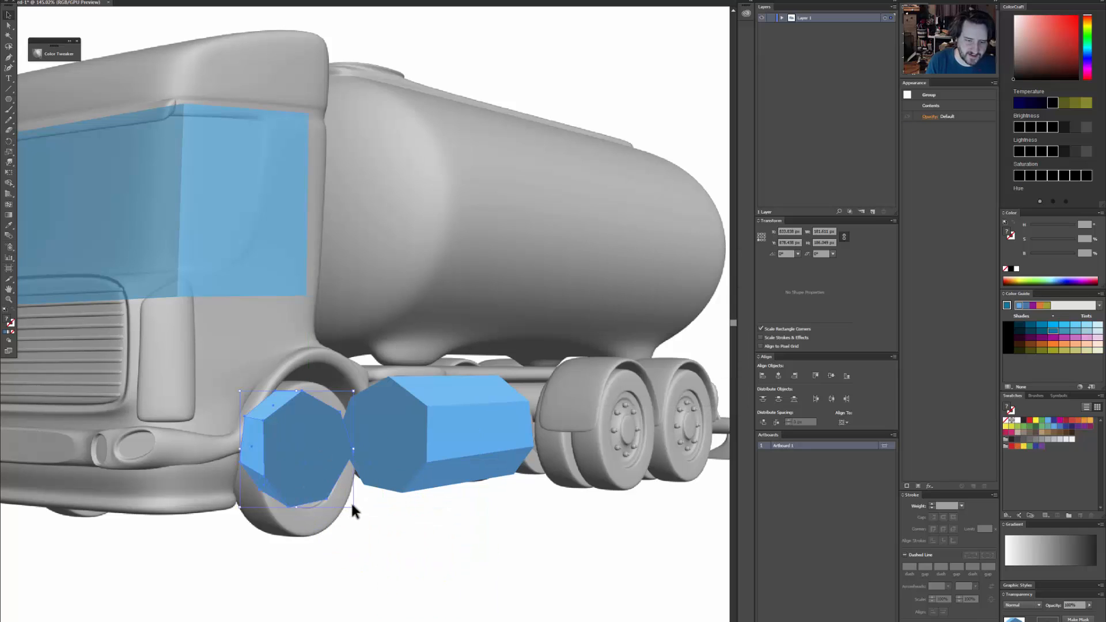
pyautogui.moveTo(353, 507); pyautogui.dragTo(382, 537)
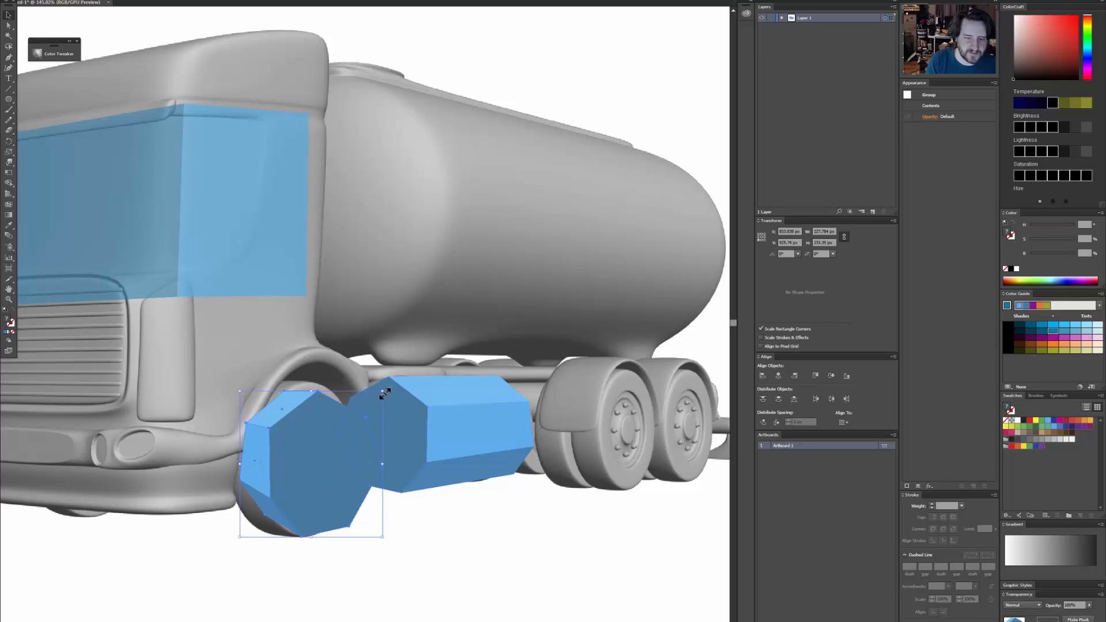
pyautogui.moveTo(384, 393); pyautogui.dragTo(372, 376)
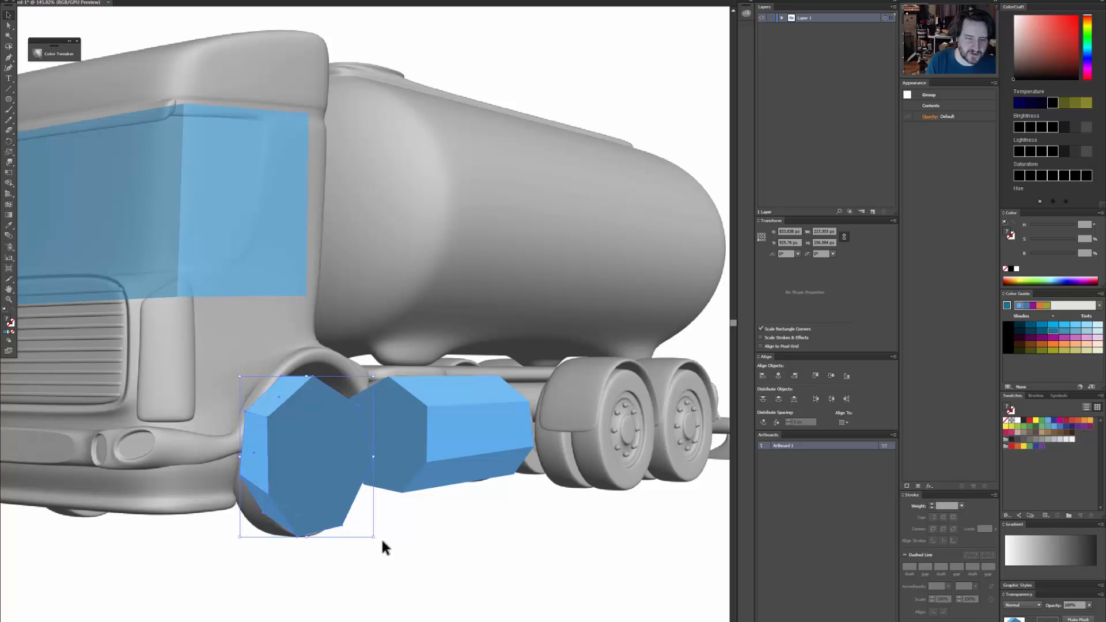
pyautogui.click(237, 534)
pyautogui.click(273, 512)
pyautogui.moveTo(242, 537); pyautogui.dragTo(228, 543)
# Warp the side bands and corners of the wheel group to follow the front tire's perspective.
pyautogui.press('e')
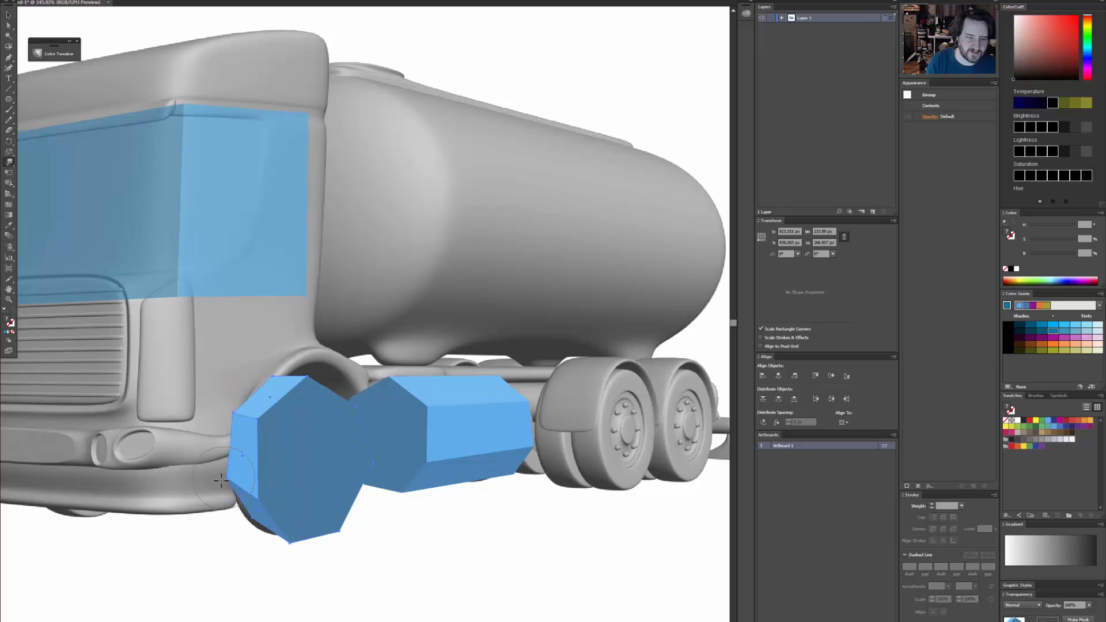
pyautogui.moveTo(221, 480); pyautogui.dragTo(219, 488)
pyautogui.moveTo(245, 523)
pyautogui.mouseDown()
pyautogui.moveTo(243, 534)
pyautogui.moveTo(287, 536)
pyautogui.mouseUp()
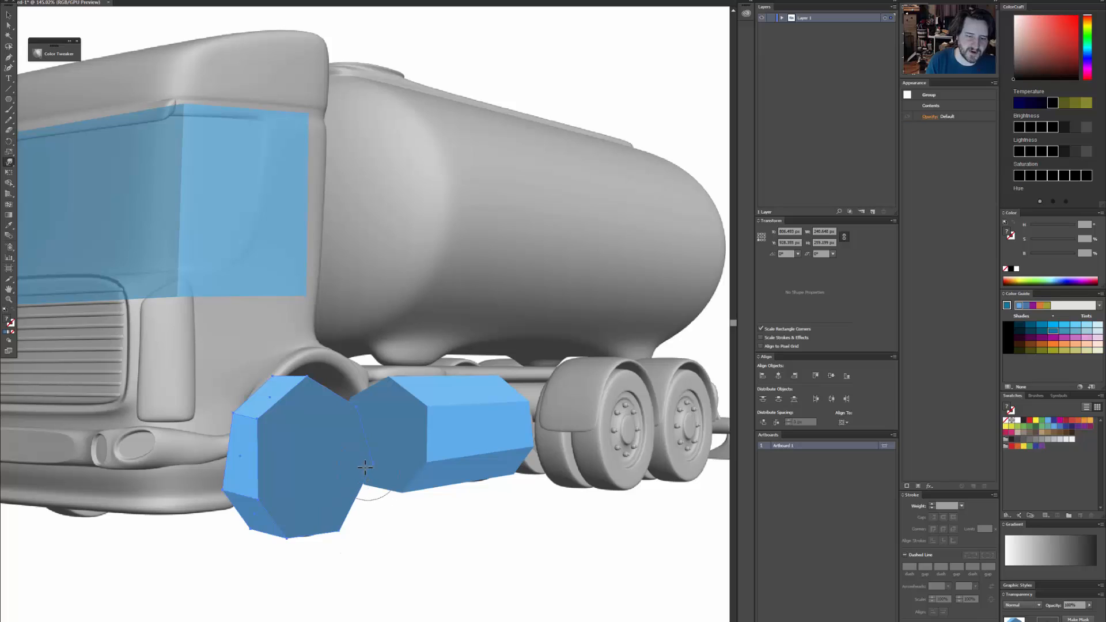
pyautogui.moveTo(365, 467); pyautogui.dragTo(364, 467)
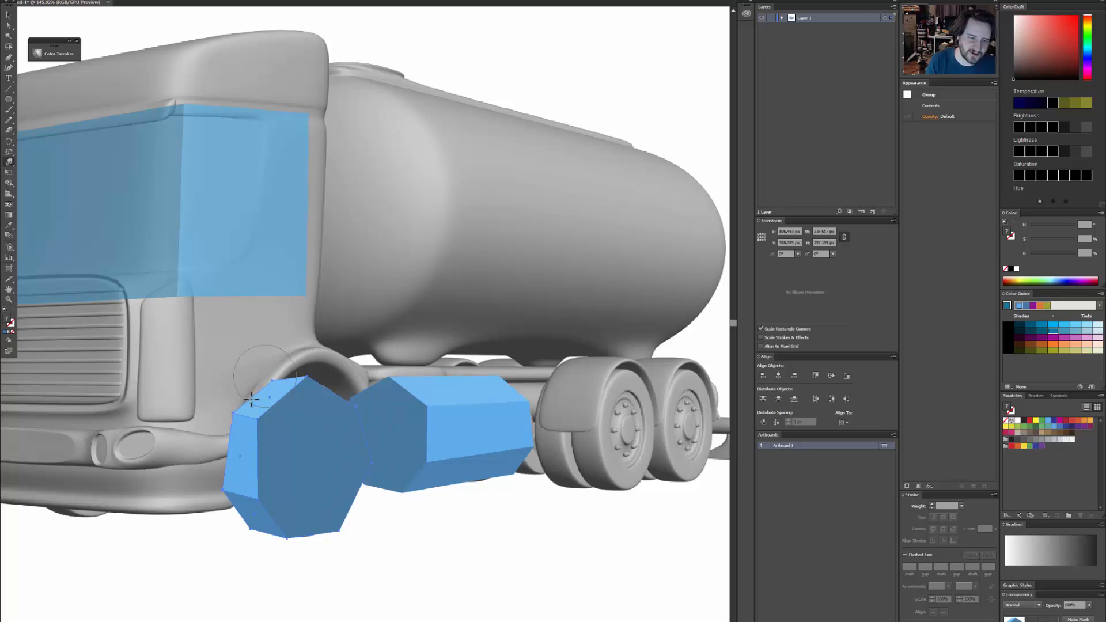
pyautogui.moveTo(220, 405); pyautogui.dragTo(249, 402)
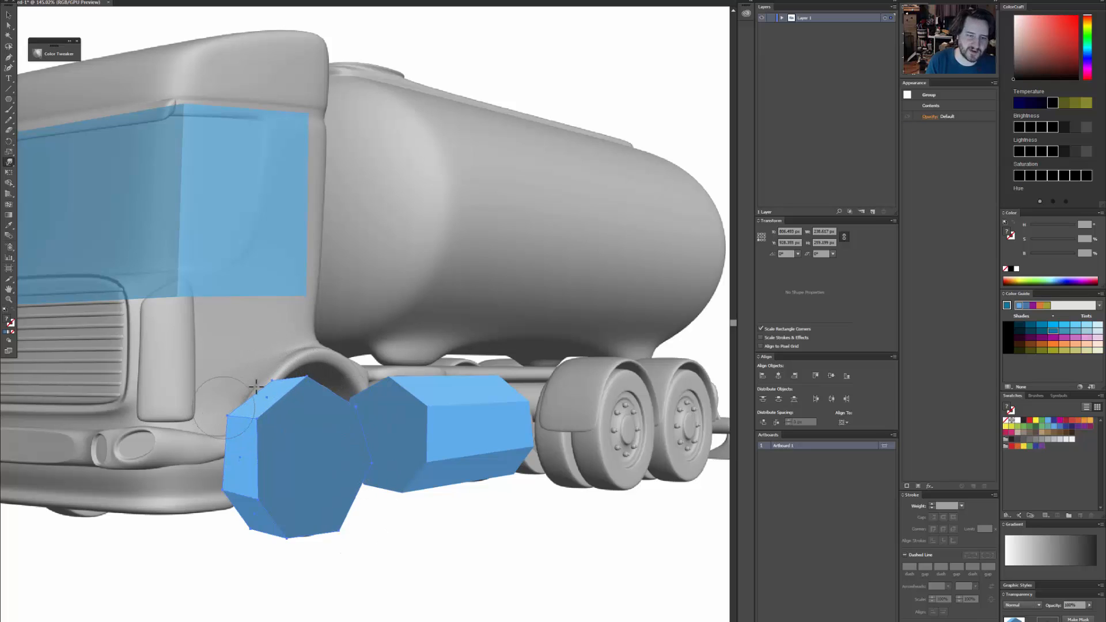
pyautogui.moveTo(379, 377); pyautogui.dragTo(507, 393)
pyautogui.press('v')
pyautogui.click(552, 527)
pyautogui.click(407, 445)
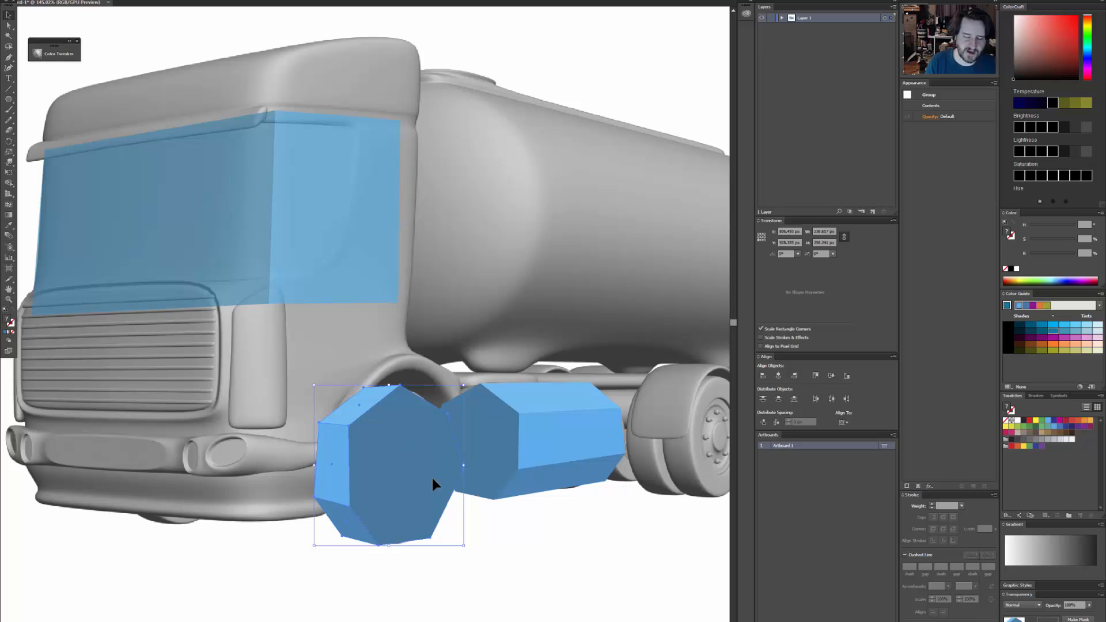
pyautogui.press('a')
pyautogui.click(416, 469)
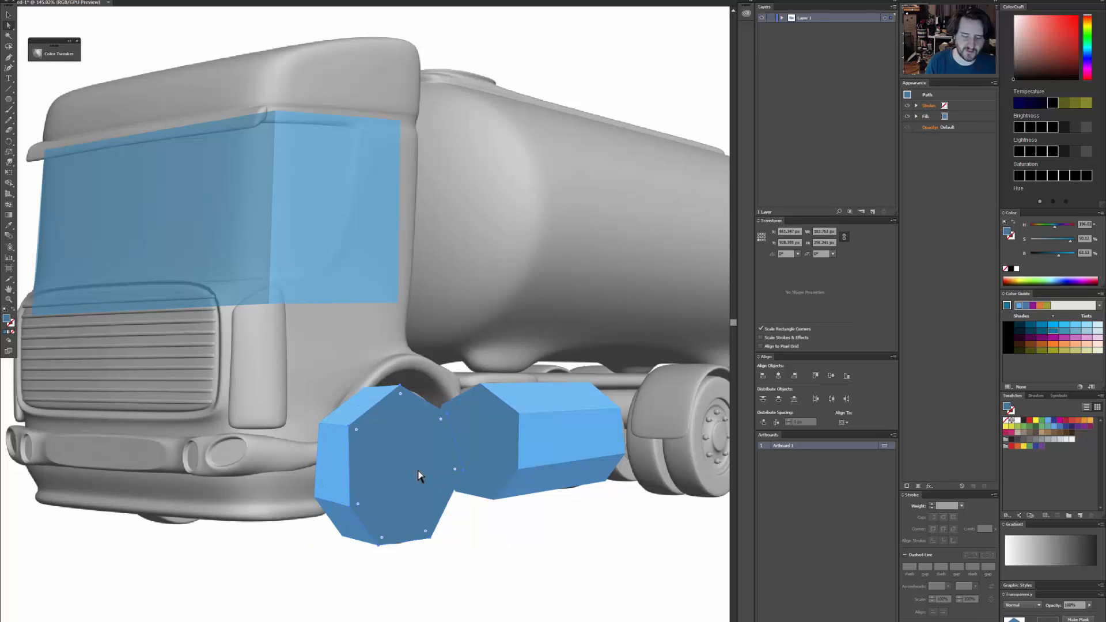
pyautogui.press('v')
pyautogui.click(427, 475)
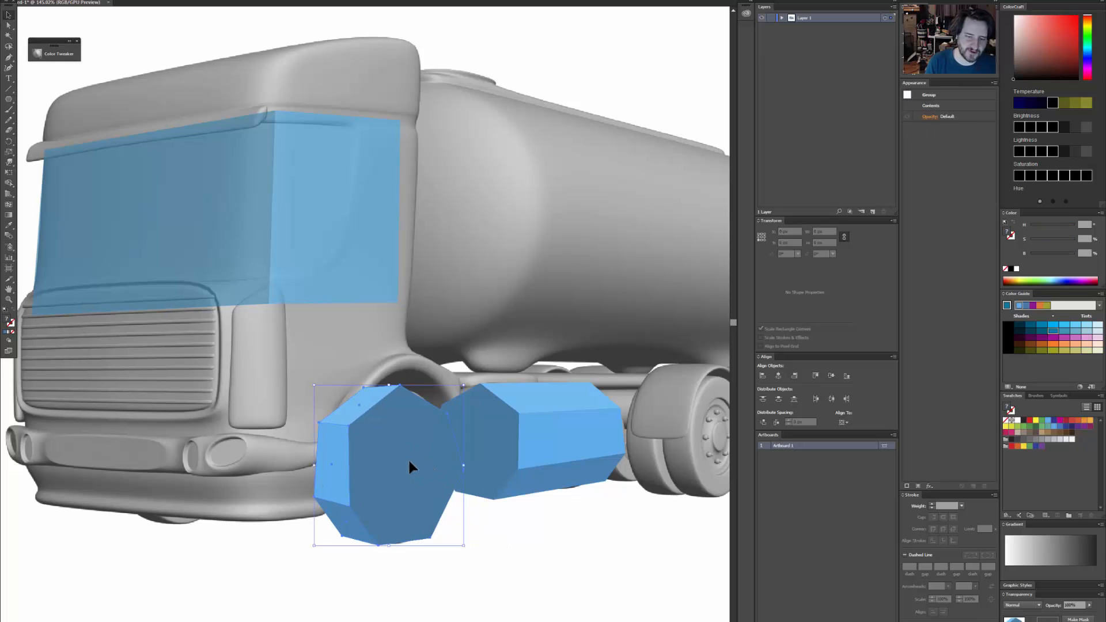
pyautogui.moveTo(408, 458); pyautogui.dragTo(376, 466)
pyautogui.hotkey('ctrl', 'z')
pyautogui.hotkey('ctrl', 'z')
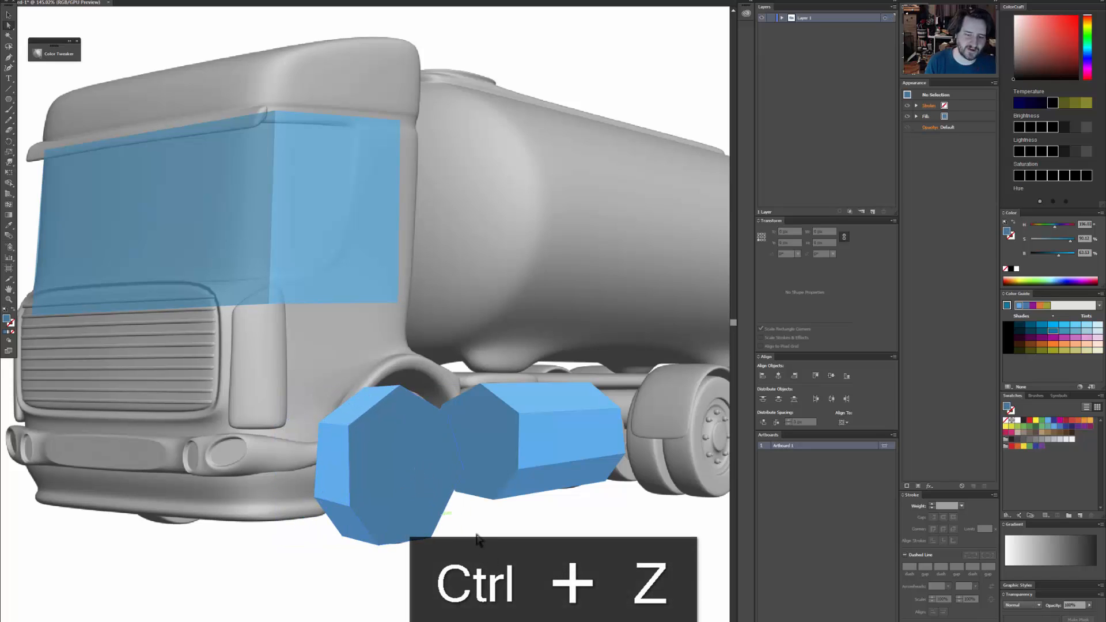
# Duplicate the wheel's front face in place, scale the copy to about half size around its center, and fill it light blue.
pyautogui.press('a')
pyautogui.click(411, 471)
pyautogui.hotkey('ctrl', 'c')
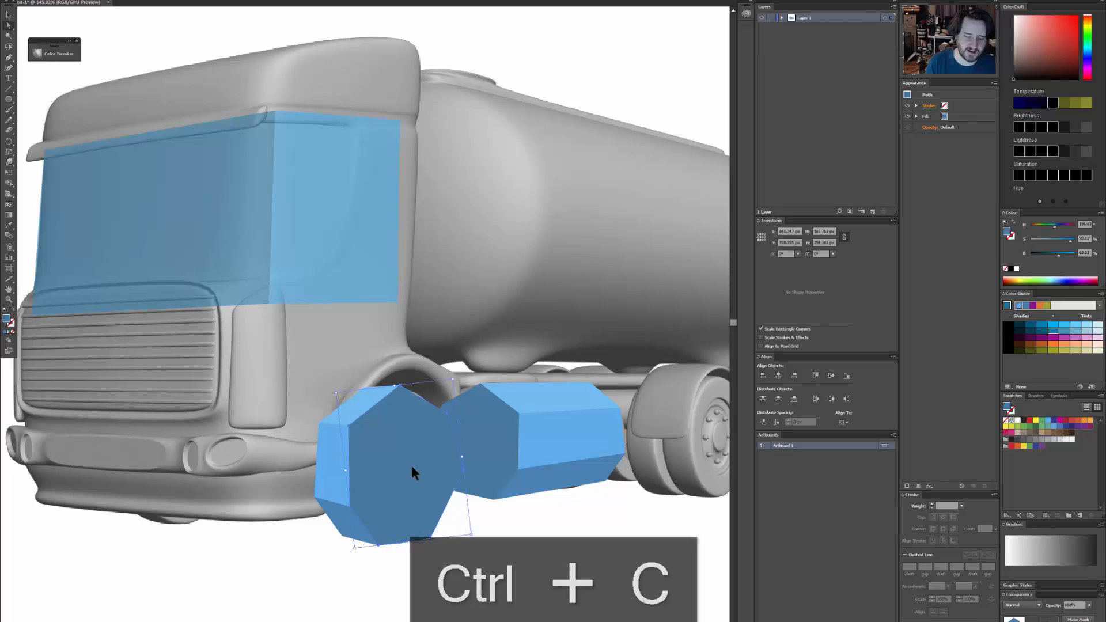
pyautogui.hotkey('ctrl', 'shift', 'v')
pyautogui.hotkey('ctrl', 'shift', 'v')
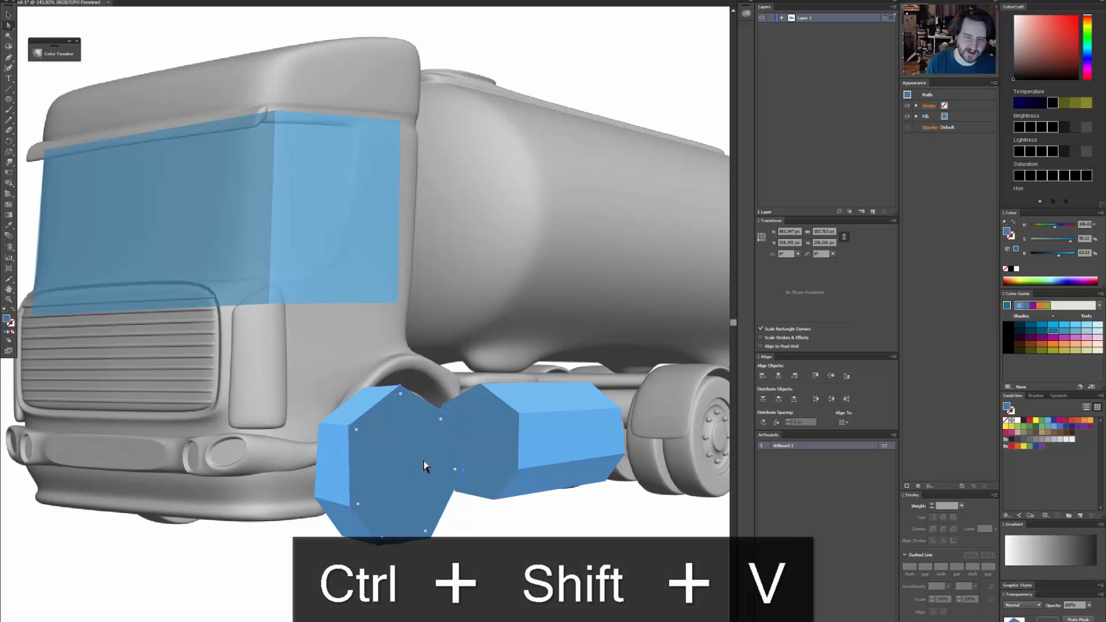
pyautogui.press('v')
pyautogui.moveTo(455, 386); pyautogui.dragTo(427, 429)
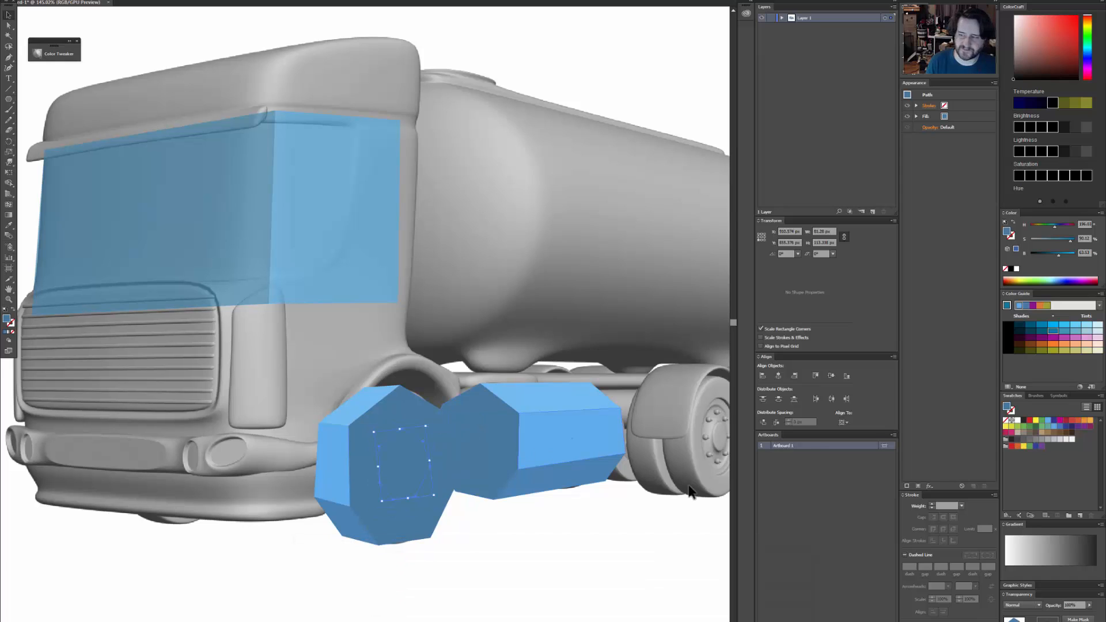
pyautogui.click(1078, 328)
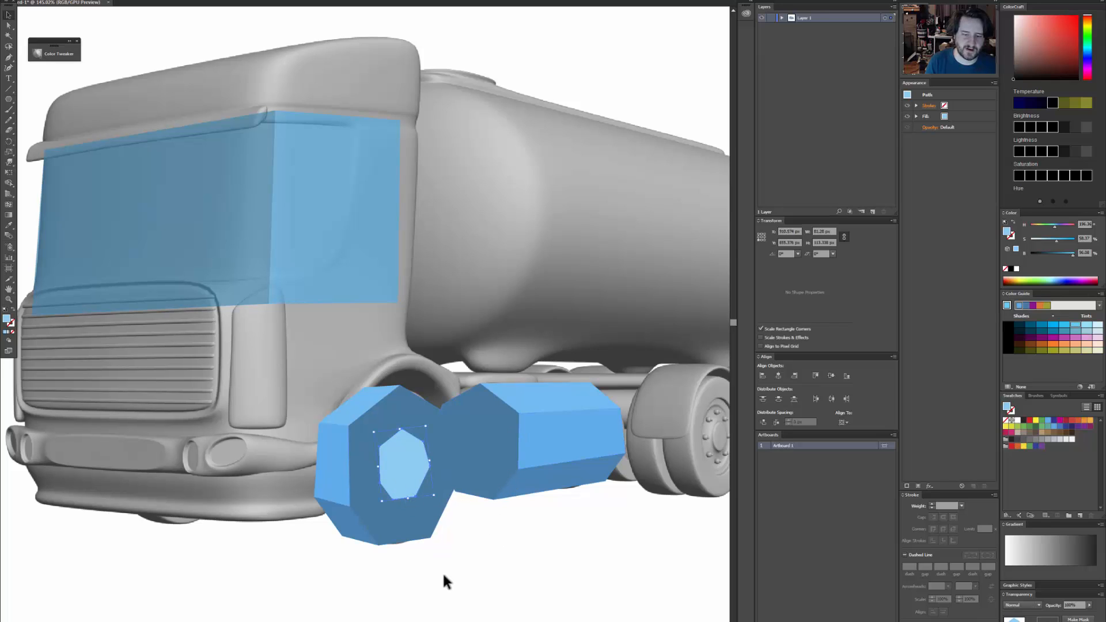
# Ungroup the front wheel and regroup all its faces together with the light blue hub.
pyautogui.click(414, 518)
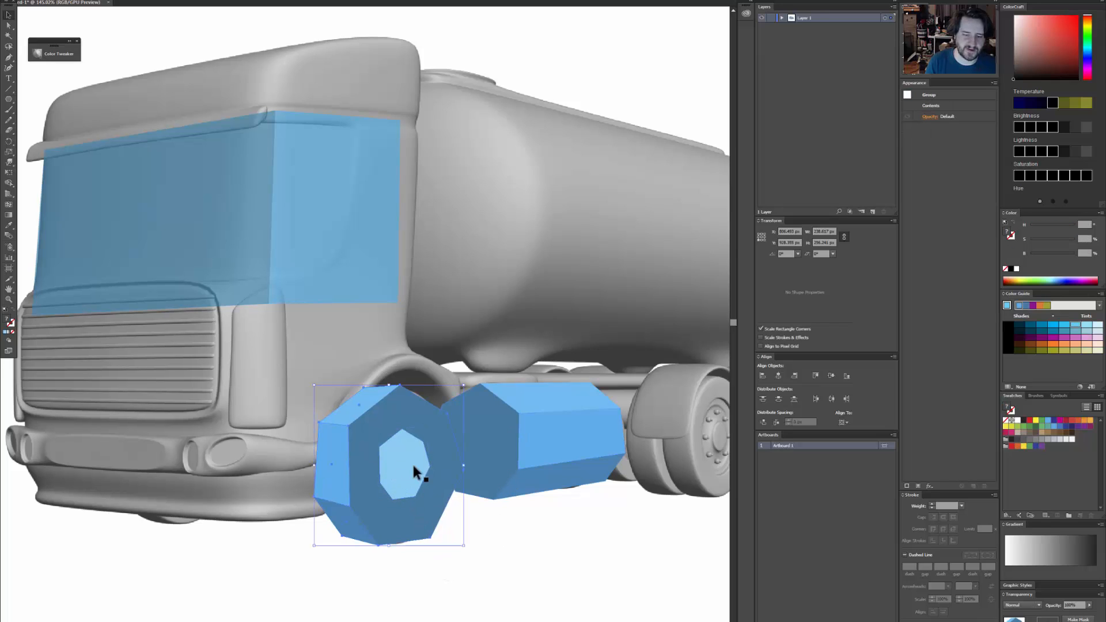
pyautogui.hotkey('ctrl', 'shift', 'g')
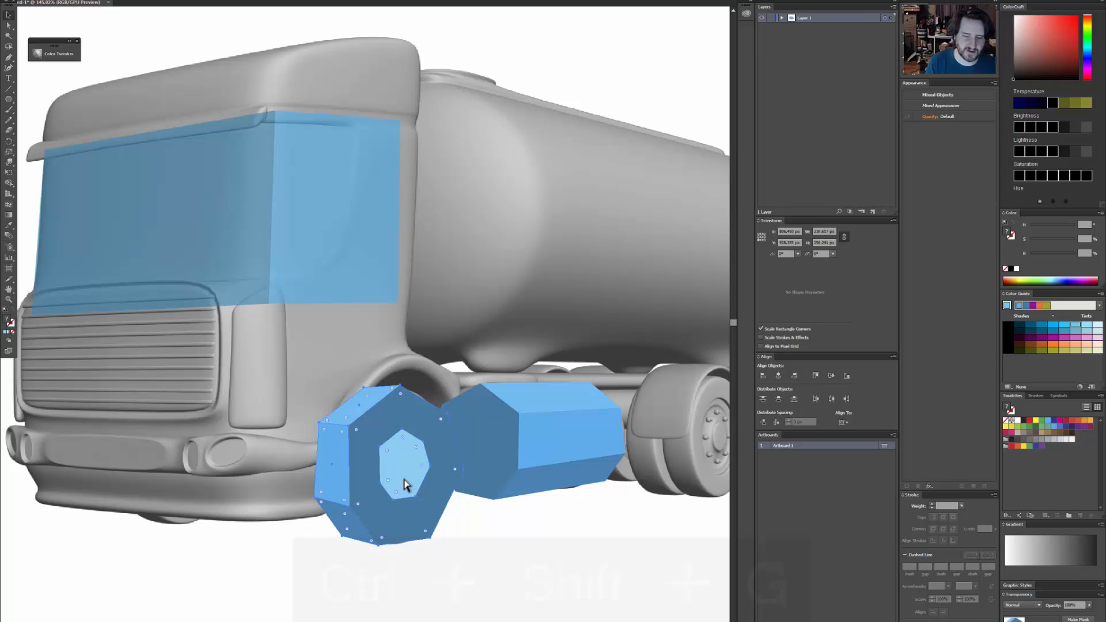
pyautogui.click(416, 500)
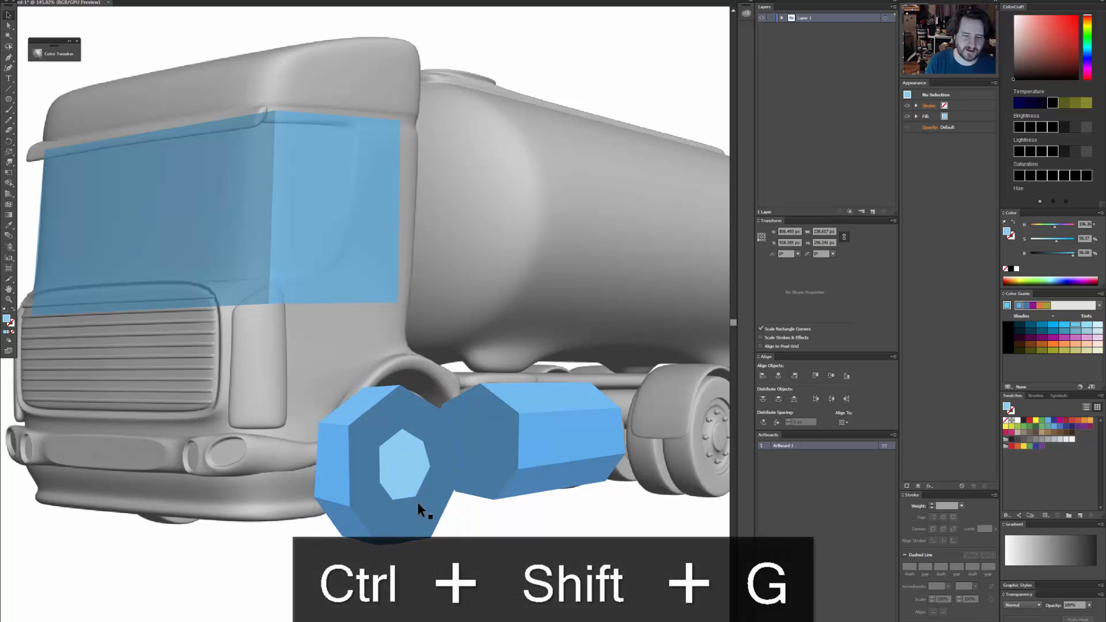
pyautogui.click(460, 588)
pyautogui.moveTo(339, 552); pyautogui.dragTo(401, 345)
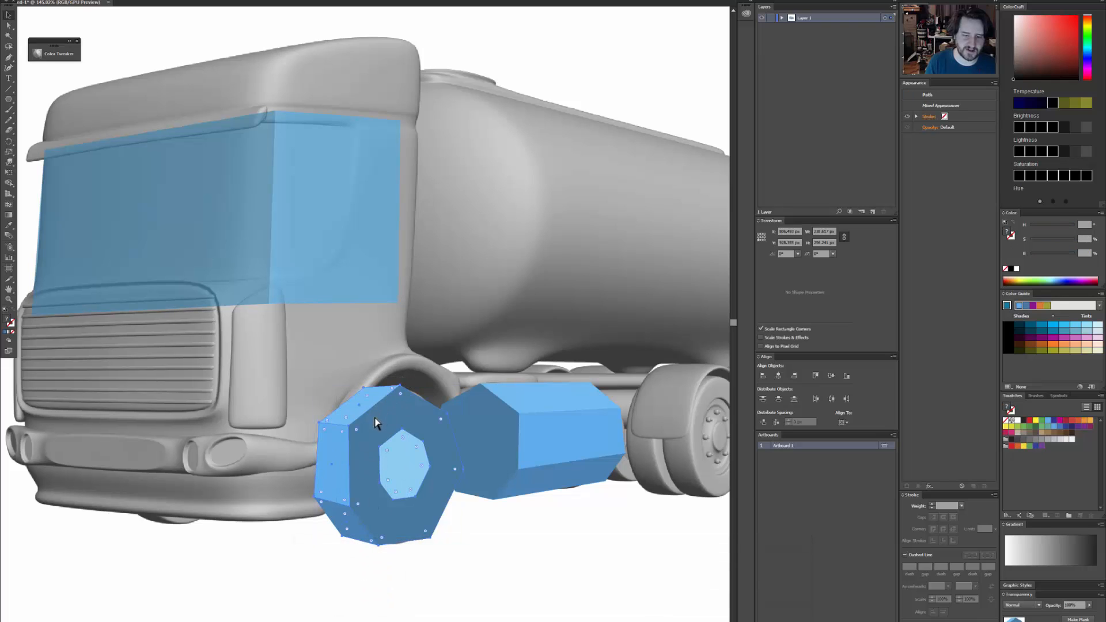
pyautogui.hotkey('ctrl', 'g')
pyautogui.click(41, 0)
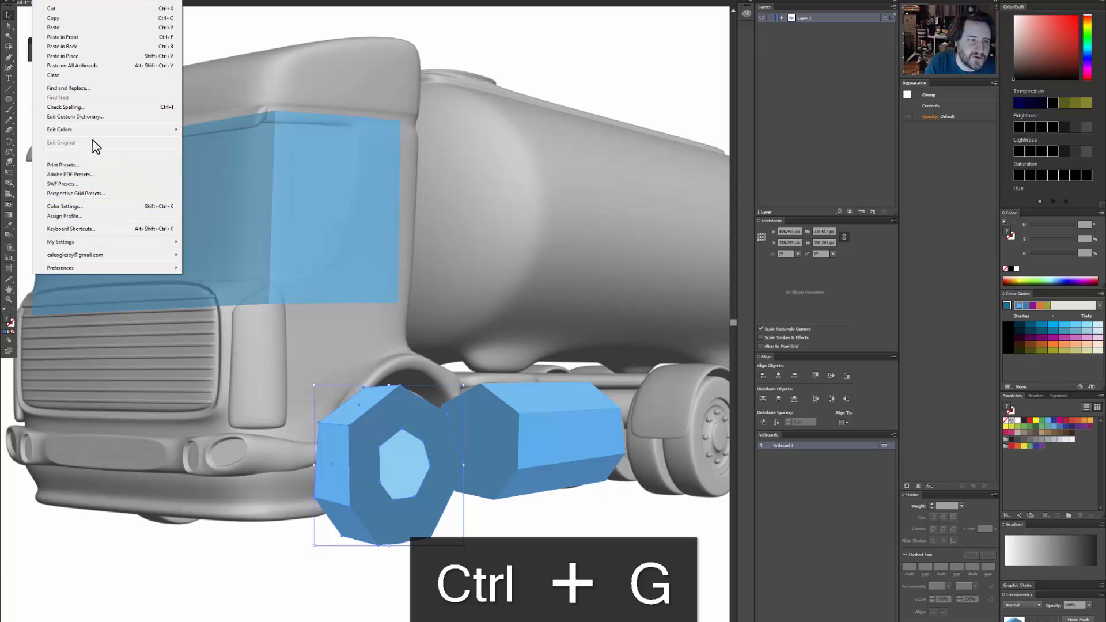
pyautogui.moveTo(98, 130)
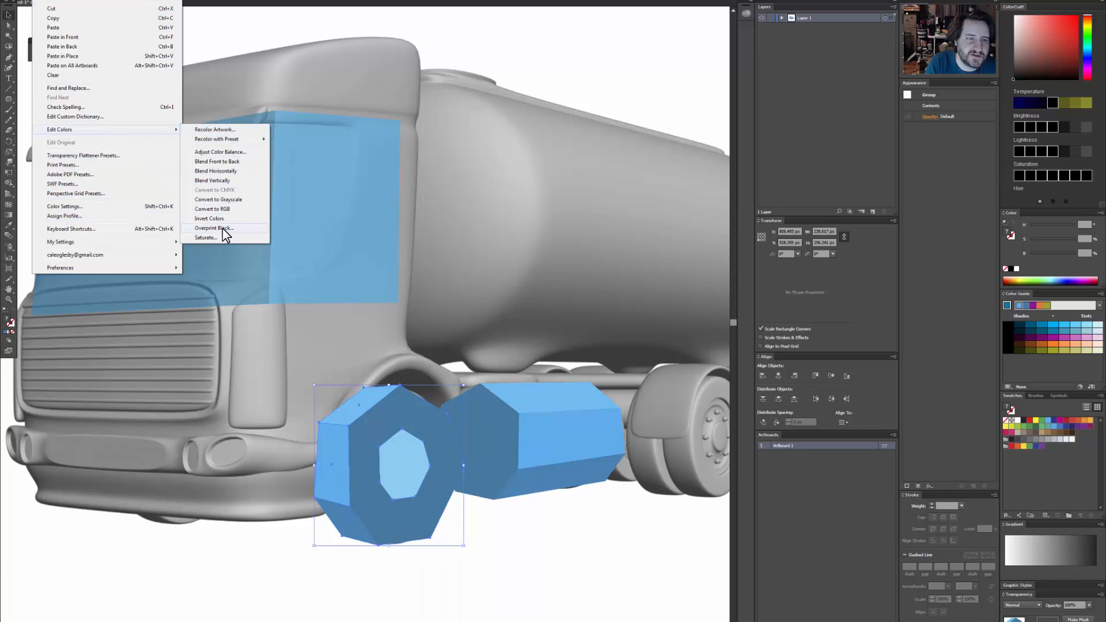
pyautogui.click(226, 129)
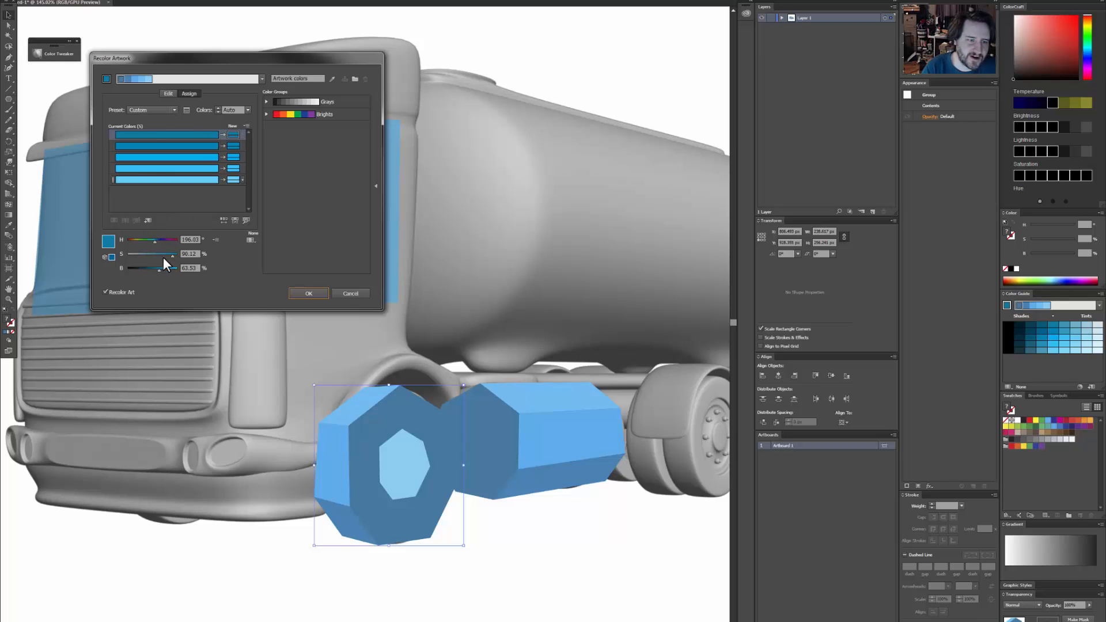
pyautogui.moveTo(156, 267); pyautogui.dragTo(140, 269)
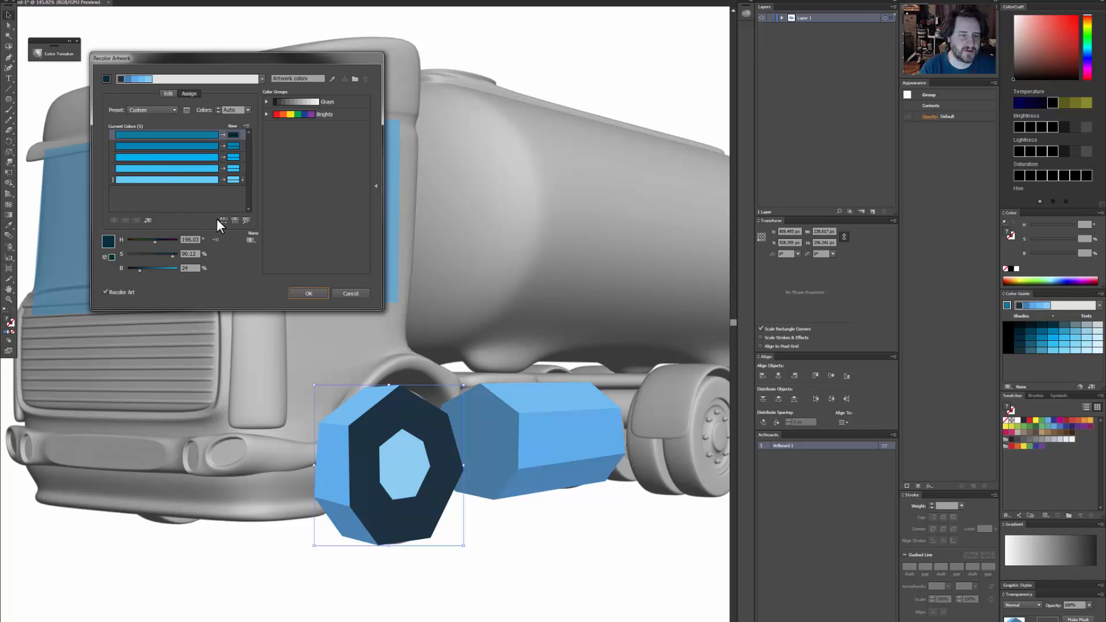
pyautogui.click(350, 294)
pyautogui.hotkey('alt', 'o')
# Recolor the wheel group in linked dark grays using Recolor Artwork, with saturation 0% and brightness 20% for the front face.
pyautogui.moveTo(40, 0)
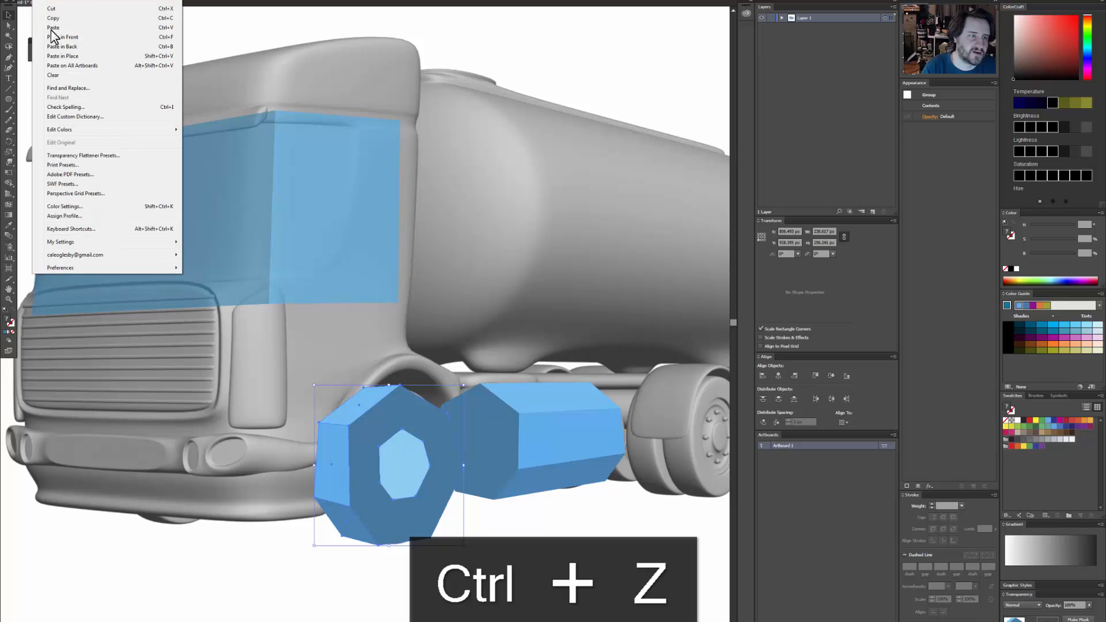
pyautogui.moveTo(86, 130)
pyautogui.click(208, 130)
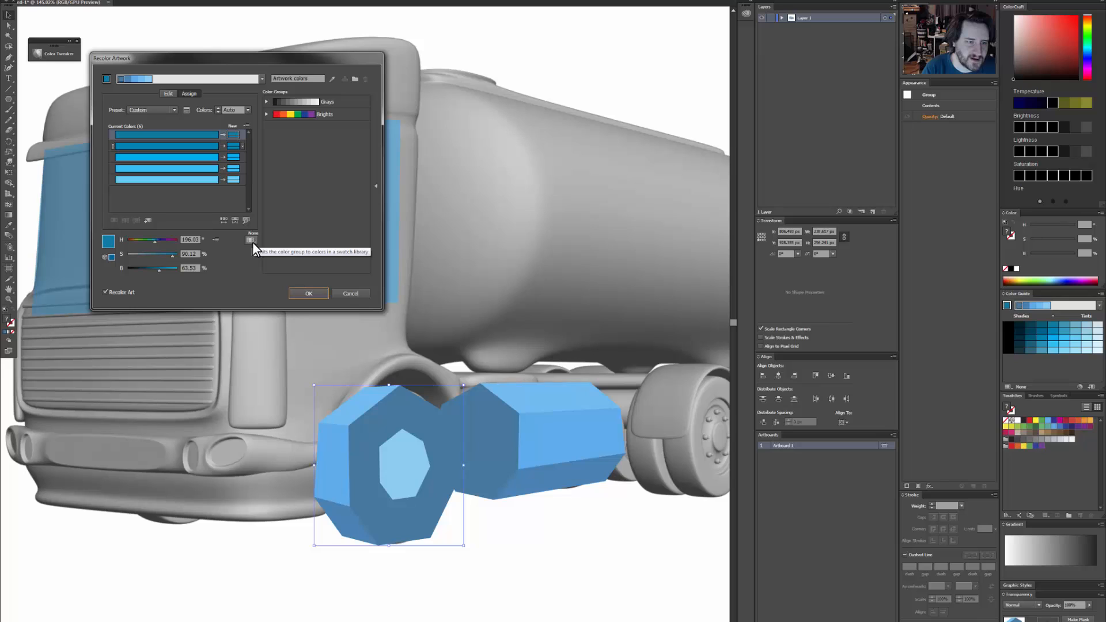
pyautogui.click(247, 110)
pyautogui.click(247, 109)
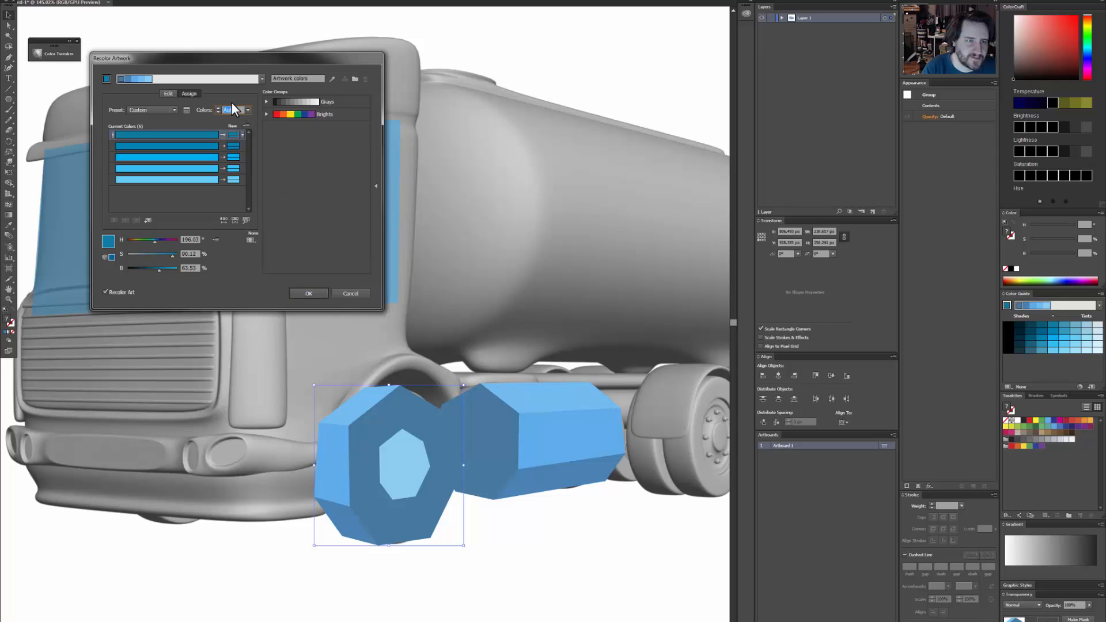
pyautogui.click(165, 94)
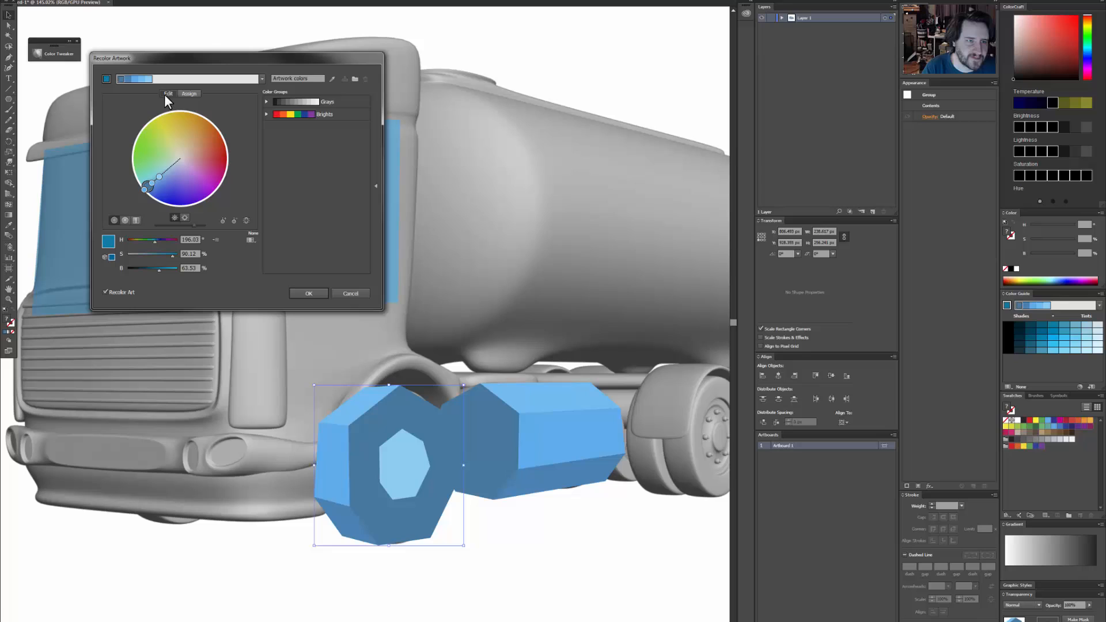
pyautogui.click(246, 222)
pyautogui.moveTo(156, 269); pyautogui.dragTo(122, 253)
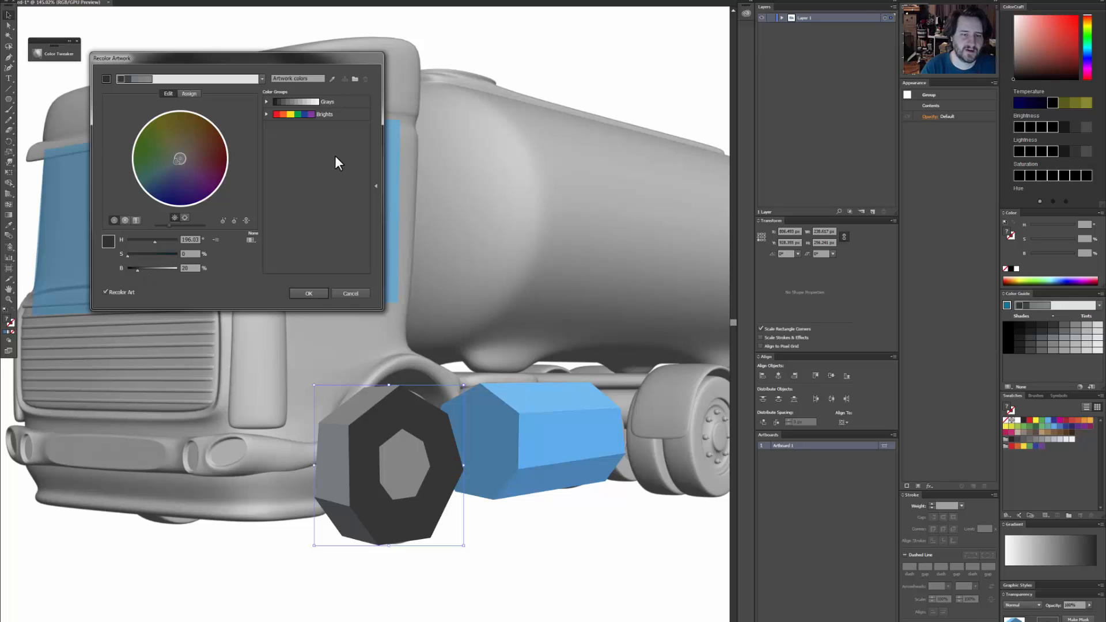
pyautogui.click(314, 294)
# Copy the gray wheel onto the truck's rear wheels and scale the copy down to match their size.
pyautogui.click(545, 517)
pyautogui.moveTo(544, 528); pyautogui.dragTo(419, 441)
pyautogui.click(295, 416)
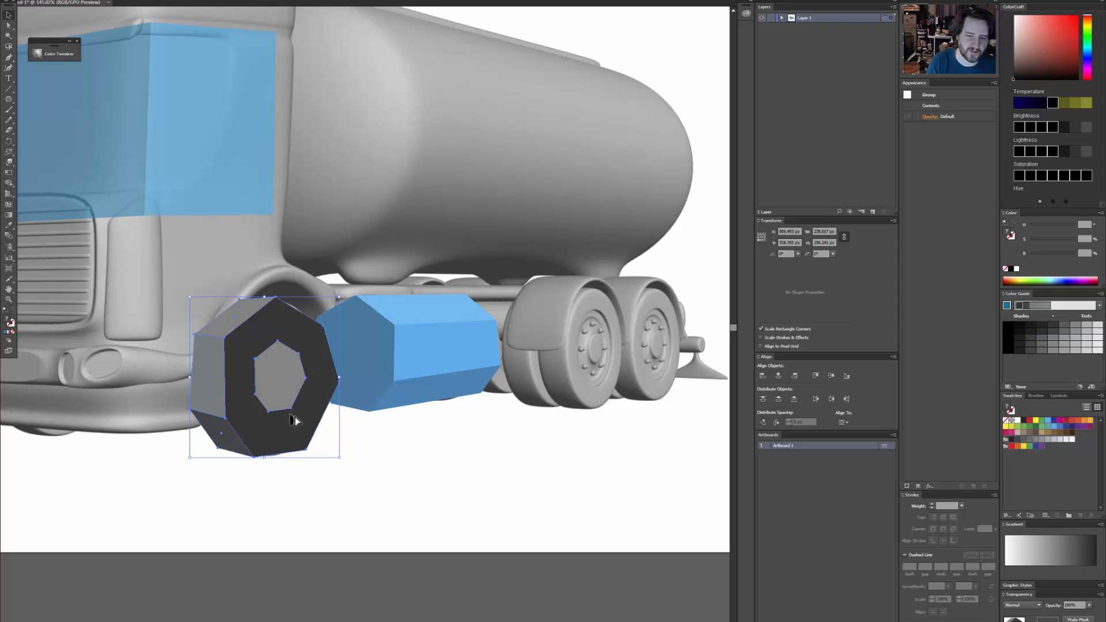
pyautogui.moveTo(295, 417); pyautogui.dragTo(623, 386)
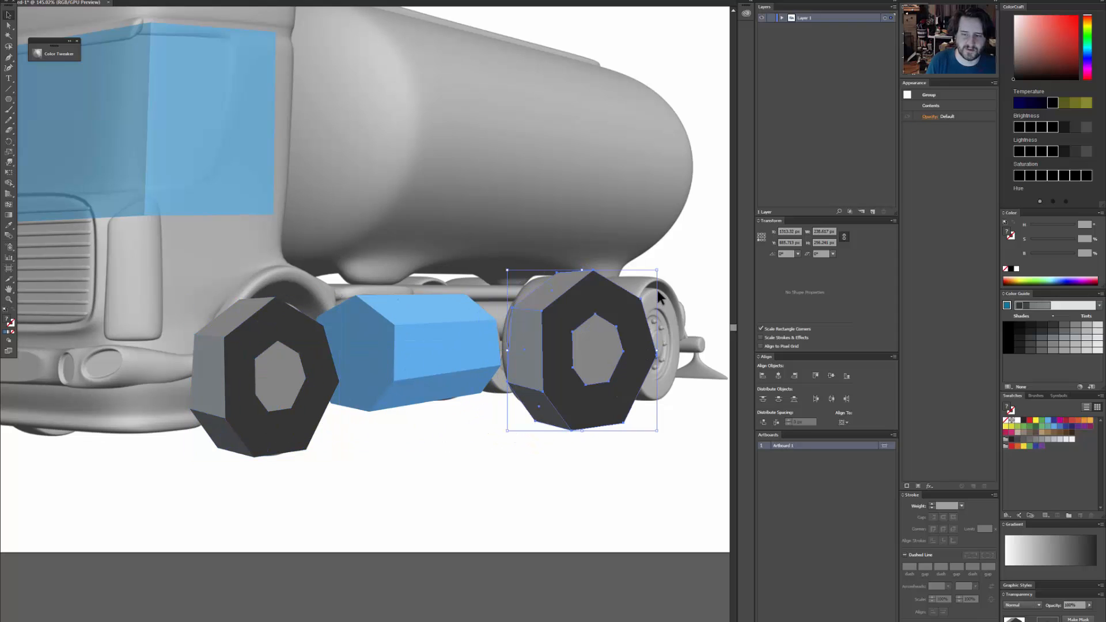
pyautogui.click(657, 273)
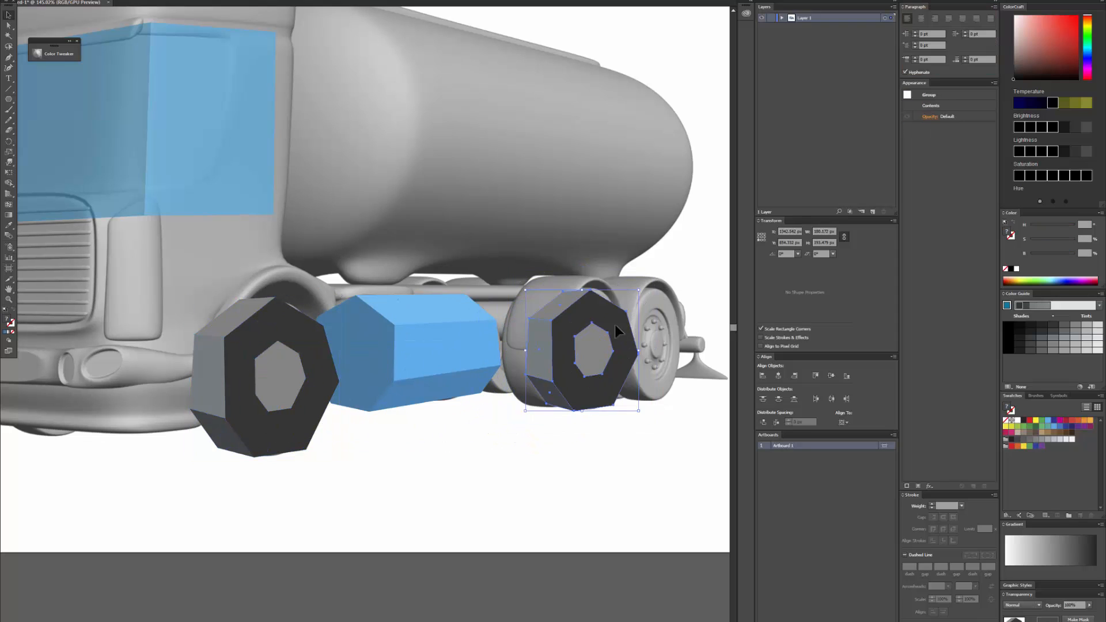
# Narrow the rear wheel copy, send it backward, and duplicate it to cover the other rear tires.
pyautogui.moveTo(525, 348); pyautogui.dragTo(549, 348)
pyautogui.hotkey('ctrl', '[')
pyautogui.moveTo(624, 369); pyautogui.dragTo(607, 311)
pyautogui.keyDown('shift'); pyautogui.click(598, 339); pyautogui.keyUp('shift')
pyautogui.hotkey('ctrl', 'shift', 'a')
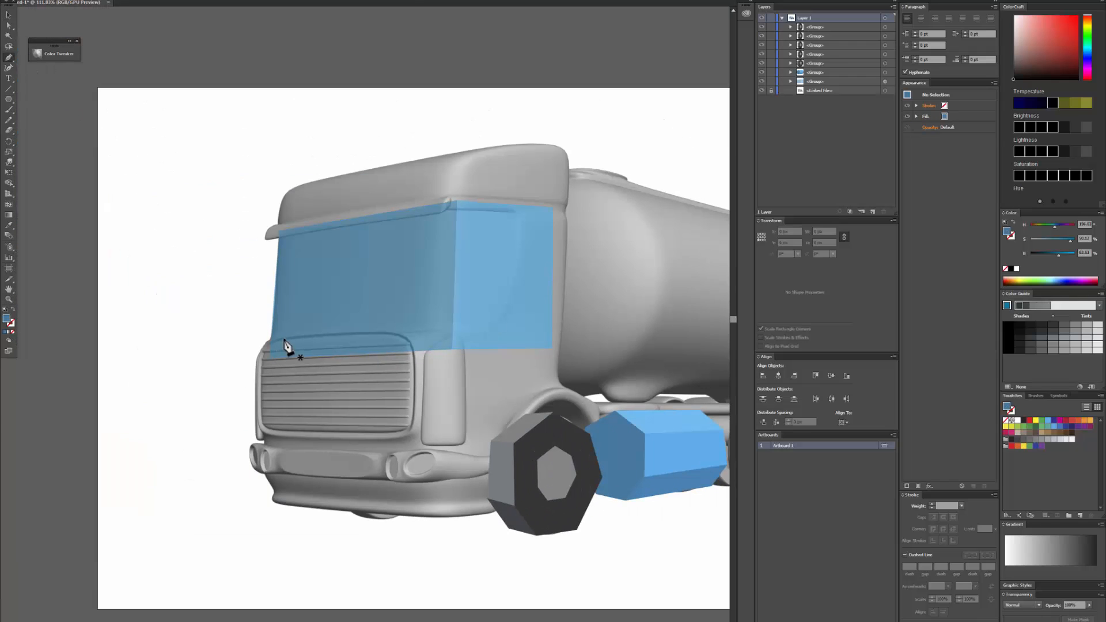
# Draw a closed Pen outline with angled top corners around the cab's front grille.
pyautogui.click(281, 339)
pyautogui.click(386, 334)
pyautogui.click(414, 349)
pyautogui.click(414, 436)
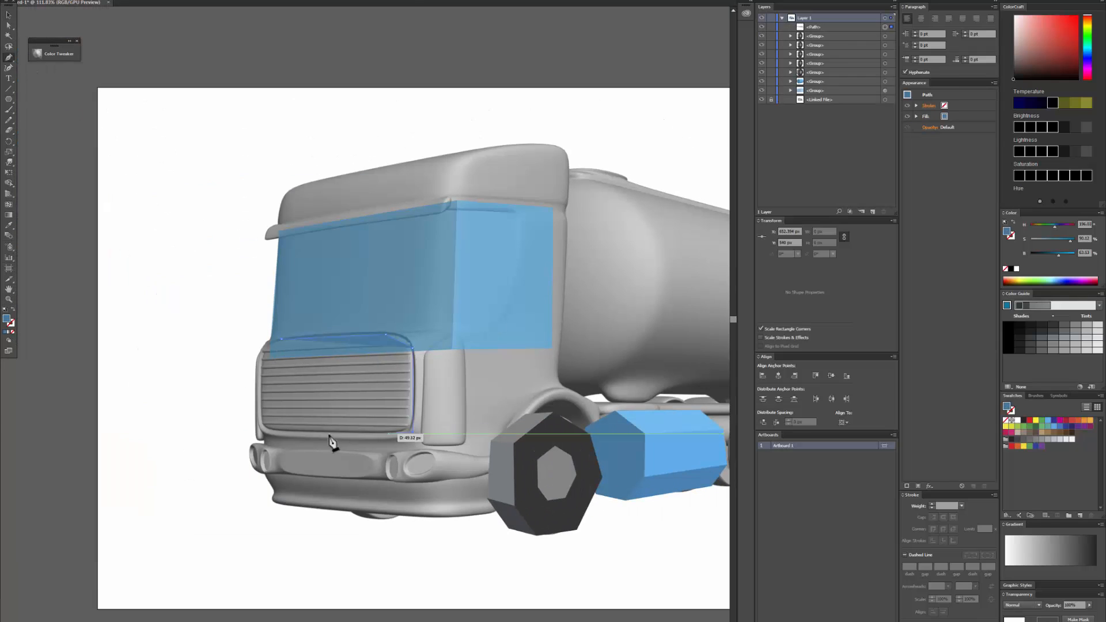
pyautogui.click(261, 432)
pyautogui.click(262, 352)
pyautogui.click(282, 339)
# Give the grille shape a gray 10 pt stroke and a dark gray fill.
pyautogui.press('a')
pyautogui.press('x')
pyautogui.click(1036, 439)
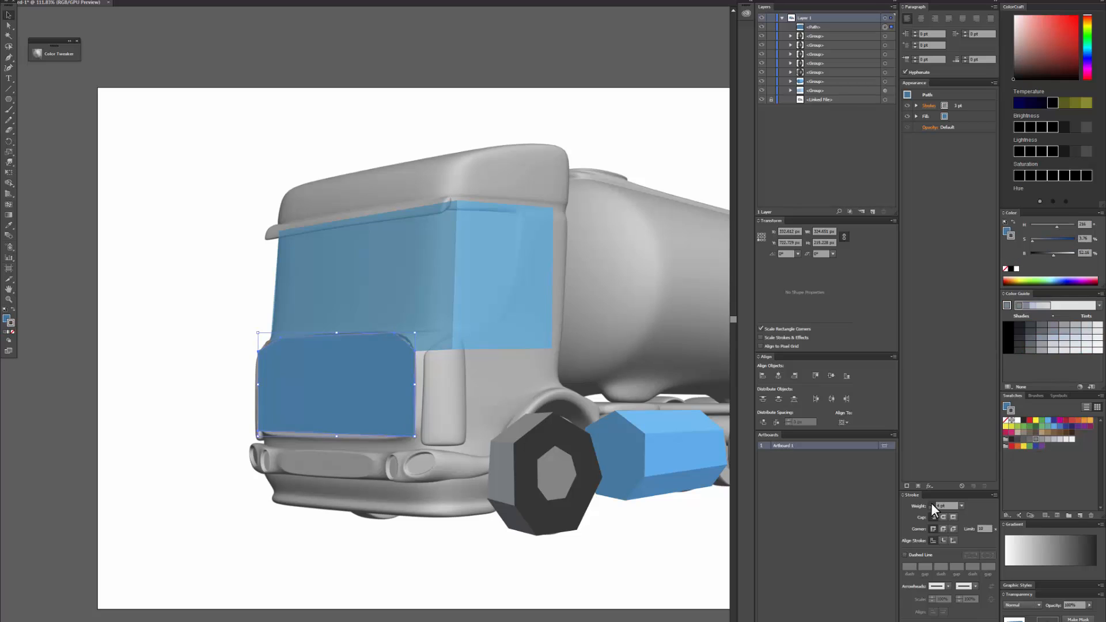
pyautogui.click(931, 504)
pyautogui.press('x')
pyautogui.click(1035, 439)
pyautogui.click(1024, 439)
pyautogui.click(222, 419)
pyautogui.click(8, 56)
pyautogui.press('v')
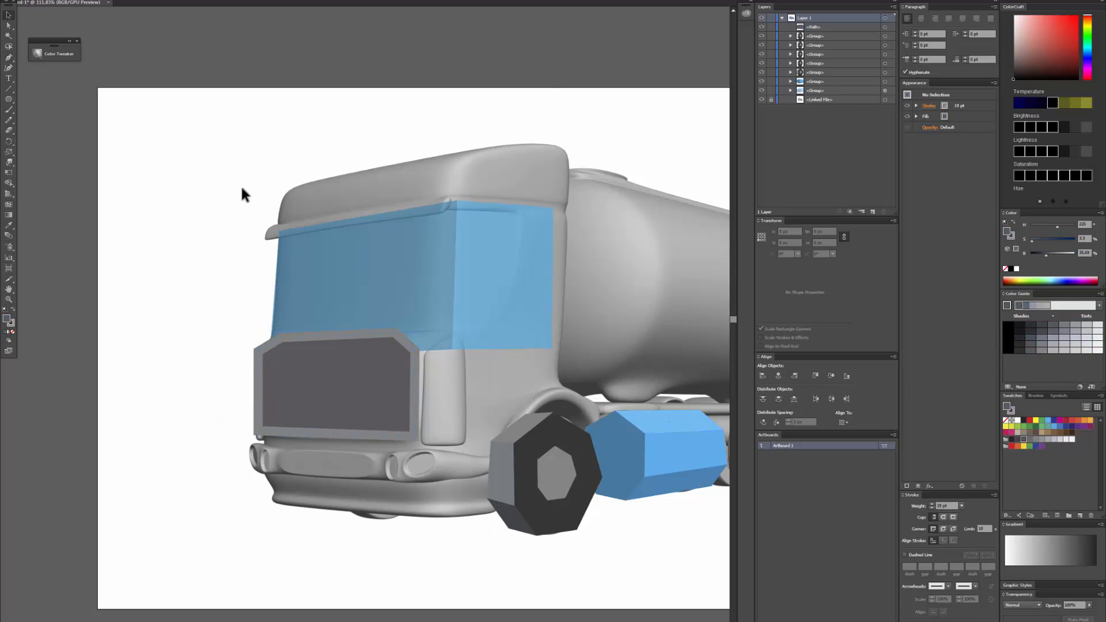
# Duplicate the cab window group and warp the copy into a narrow band along the roof just above the windows.
pyautogui.moveTo(501, 275); pyautogui.dragTo(470, 254)
pyautogui.hotkey('shift', 'r')
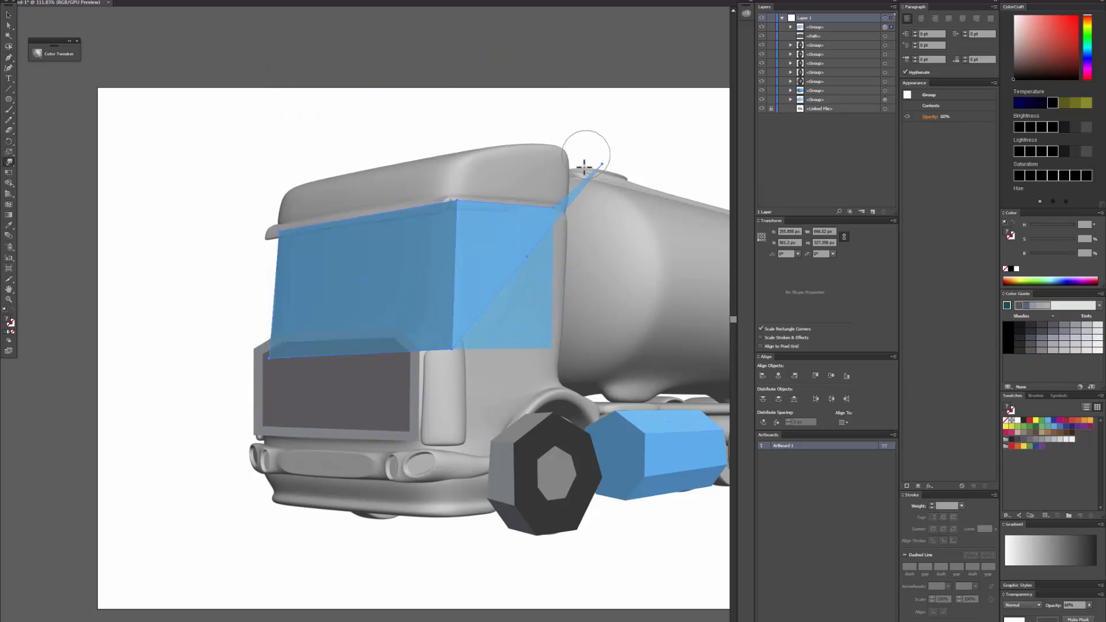
pyautogui.moveTo(445, 341); pyautogui.dragTo(449, 137)
pyautogui.moveTo(257, 351)
pyautogui.mouseDown()
pyautogui.moveTo(273, 178)
pyautogui.moveTo(275, 195)
pyautogui.mouseUp()
pyautogui.moveTo(463, 156); pyautogui.dragTo(461, 180)
pyautogui.moveTo(624, 158); pyautogui.dragTo(565, 178)
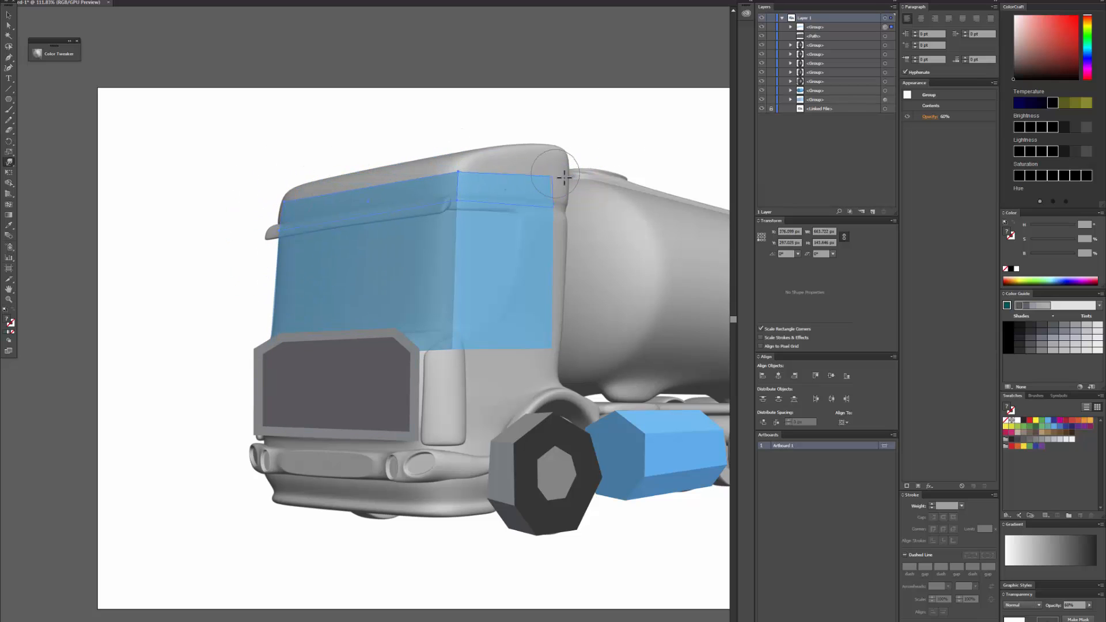
# Duplicate the roof band in place and warp the copy up to cover the sloped top of the cab roof.
pyautogui.keyDown('ctrl'); pyautogui.click(564, 177); pyautogui.keyUp('ctrl')
pyautogui.keyDown('ctrl'); pyautogui.click(465, 199); pyautogui.keyUp('ctrl')
pyautogui.hotkey('ctrl', 'c')
pyautogui.hotkey('ctrl', 'f')
pyautogui.moveTo(461, 203); pyautogui.dragTo(474, 151)
pyautogui.moveTo(564, 212); pyautogui.dragTo(561, 148)
pyautogui.moveTo(469, 147); pyautogui.dragTo(472, 153)
pyautogui.moveTo(282, 227)
pyautogui.mouseDown()
pyautogui.moveTo(299, 172)
pyautogui.moveTo(250, 233)
pyautogui.moveTo(339, 184)
pyautogui.mouseUp()
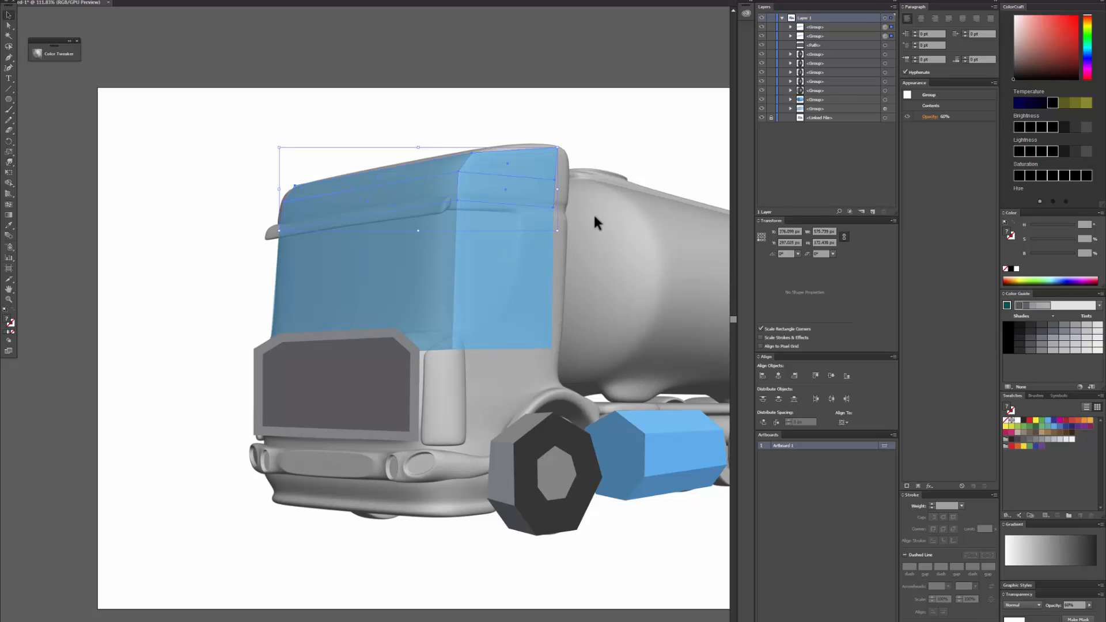
# Set both roof bands to 100% opacity, recolor them red, and fill the upper front face with a lighter red.
pyautogui.click(1078, 606)
pyautogui.write('100')
pyautogui.click(1081, 388)
pyautogui.click(166, 94)
pyautogui.moveTo(149, 170); pyautogui.dragTo(224, 160)
pyautogui.click(309, 294)
pyautogui.press('a')
pyautogui.click(398, 174)
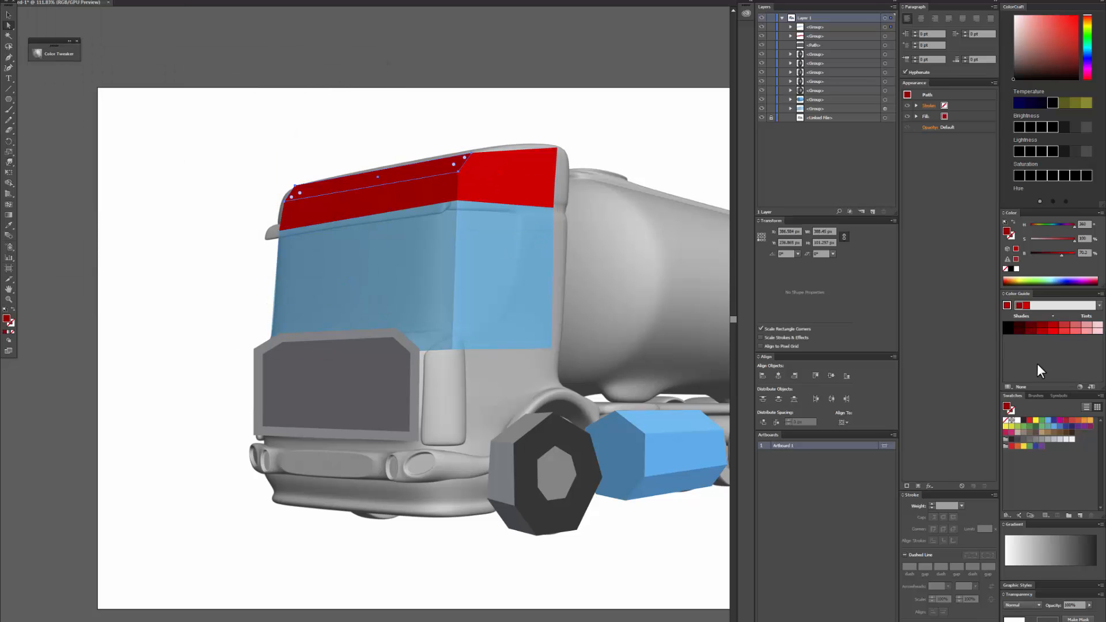
pyautogui.click(1064, 331)
# Draw a slim light red Pen strip for the sun visor along the windshield's upper edge.
pyautogui.moveTo(599, 245); pyautogui.dragTo(467, 269)
pyautogui.scroll(2, 466, 269)
pyautogui.click(8, 57)
pyautogui.click(243, 279)
pyautogui.click(240, 299)
pyautogui.click(462, 265)
pyautogui.click(466, 244)
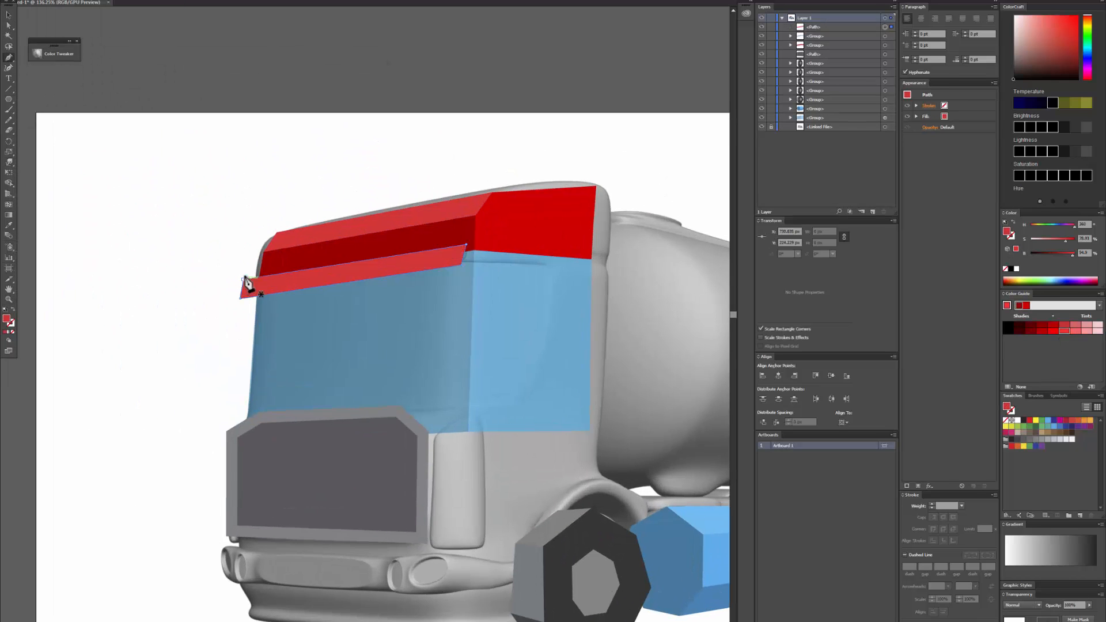
pyautogui.click(243, 279)
# Draw one rectangle over the cab door below the side window and another along the cab's rear edge, both in the roof's red.
pyautogui.moveTo(518, 323); pyautogui.dragTo(303, 291)
pyautogui.moveTo(8, 99); pyautogui.dragTo(53, 100)
pyautogui.moveTo(314, 347); pyautogui.dragTo(439, 500)
pyautogui.moveTo(440, 124); pyautogui.dragTo(462, 502)
pyautogui.keyDown('shift'); pyautogui.click(377, 423); pyautogui.keyUp('shift')
pyautogui.press('i')
pyautogui.click(398, 164)
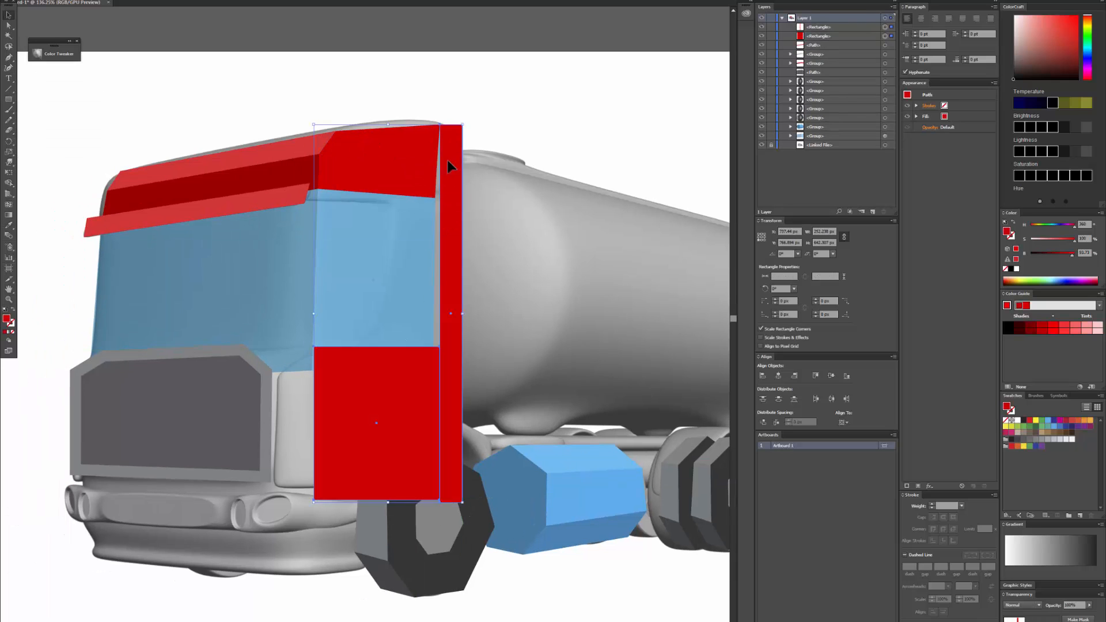
# Group the rectangles with the roof shapes, adjust the anchor at the side window's upper rear corner, and lower the group's opacity to 50%.
pyautogui.keyDown('shift'); pyautogui.click(398, 164); pyautogui.keyUp('shift')
pyautogui.hotkey('ctrl', 'g')
pyautogui.press('a')
pyautogui.moveTo(436, 198); pyautogui.dragTo(444, 201)
pyautogui.press('v')
pyautogui.click(1071, 606)
pyautogui.write('60')
# Warp the rear strip's upper and lower corners inward to follow the back edge of the cab.
pyautogui.keyDown('shift'); pyautogui.click(511, 518); pyautogui.keyUp('shift')
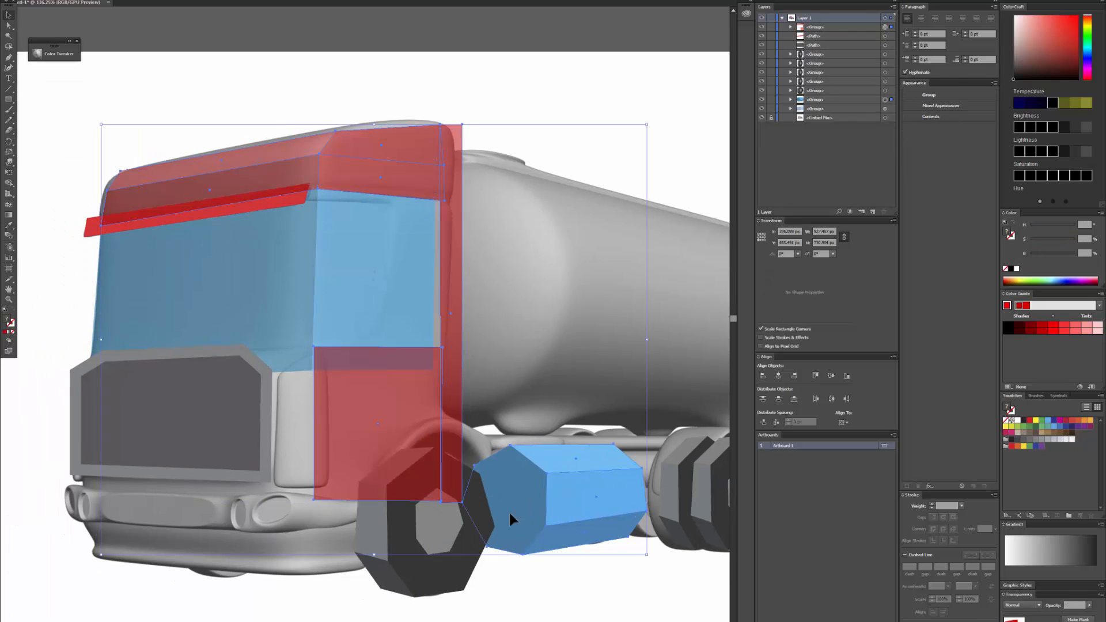
pyautogui.keyDown('shift'); pyautogui.click(511, 519); pyautogui.keyUp('shift')
pyautogui.hotkey('shift', 'r')
pyautogui.moveTo(475, 487); pyautogui.dragTo(444, 490)
pyautogui.moveTo(482, 131); pyautogui.dragTo(473, 137)
pyautogui.moveTo(437, 490); pyautogui.dragTo(445, 487)
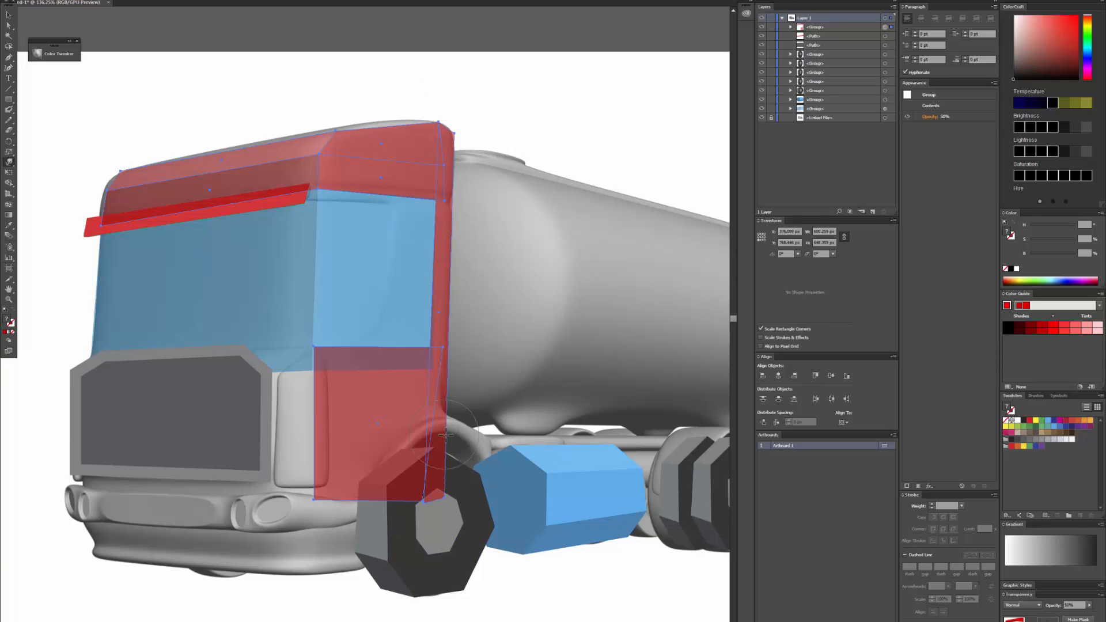
# Isolate the red group, mirror a copy of the door panel across its front edge over the grille area, and darken the copy.
pyautogui.moveTo(340, 451); pyautogui.dragTo(515, 389)
pyautogui.press('v')
pyautogui.scroll(3, 515, 389)
pyautogui.doubleClick(451, 418)
pyautogui.click(461, 363)
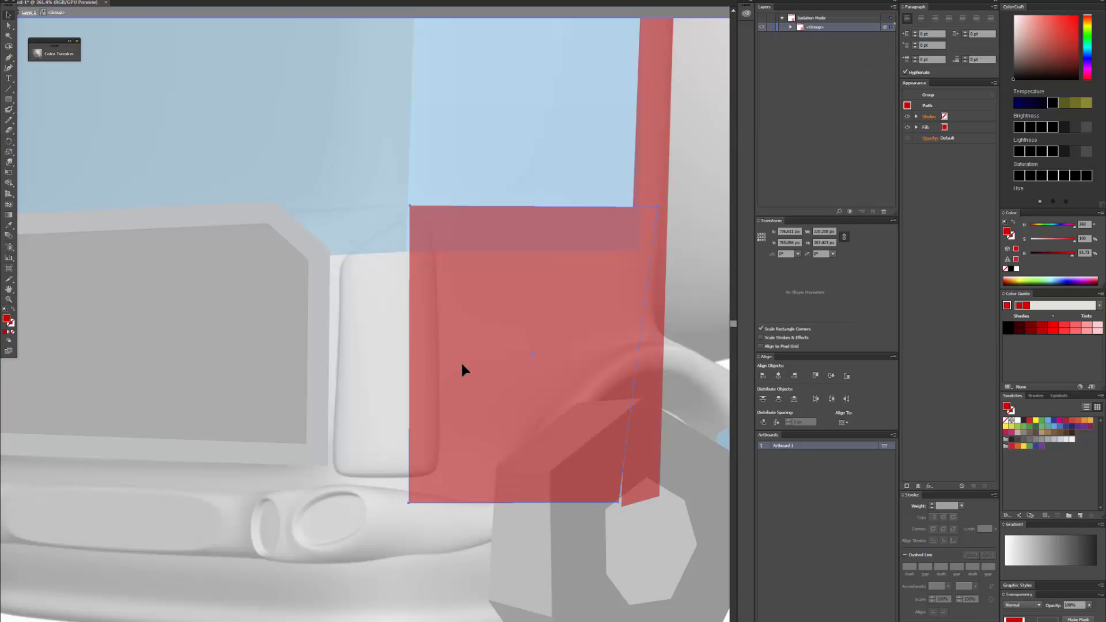
pyautogui.press('s')
pyautogui.click(410, 206)
pyautogui.moveTo(636, 219); pyautogui.dragTo(121, 219)
pyautogui.scroll(-3, 461, 423)
pyautogui.moveTo(1072, 255); pyautogui.dragTo(1061, 254)
# Warp the dark red panel's outer corners to match the perspective of the cab's front, and exit isolation.
pyautogui.hotkey('shift', 'r')
pyautogui.moveTo(344, 347); pyautogui.dragTo(262, 353)
pyautogui.moveTo(383, 491); pyautogui.dragTo(262, 504)
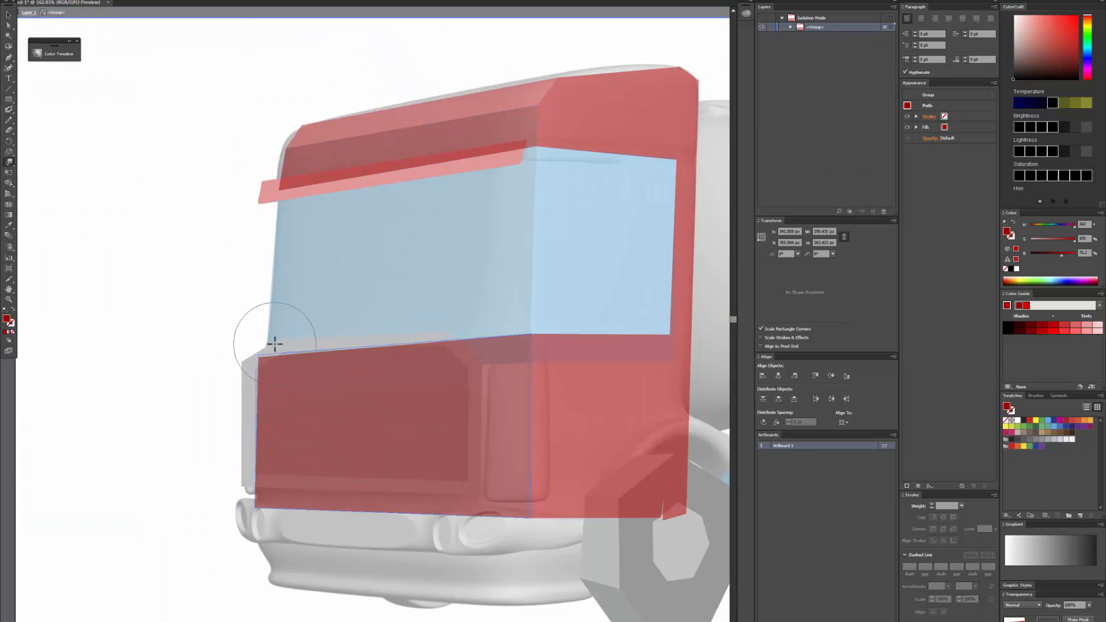
pyautogui.moveTo(274, 344); pyautogui.dragTo(268, 344)
pyautogui.press('v')
pyautogui.press('Escape')
# Refine the corners of the red cab side panels and set the cab group's opacity to 100%.
pyautogui.hotkey('shift', 'r')
pyautogui.moveTo(537, 323); pyautogui.dragTo(404, 321)
pyautogui.press('a')
pyautogui.moveTo(540, 225); pyautogui.dragTo(496, 160)
pyautogui.moveTo(528, 518); pyautogui.dragTo(469, 479)
pyautogui.press('v')
pyautogui.click(497, 340)
pyautogui.click(1075, 605)
pyautogui.write('100')
pyautogui.press('Return')
# Send the red cab group behind the grille and visor, and bring the front wheel forward over the cab.
pyautogui.press('z')
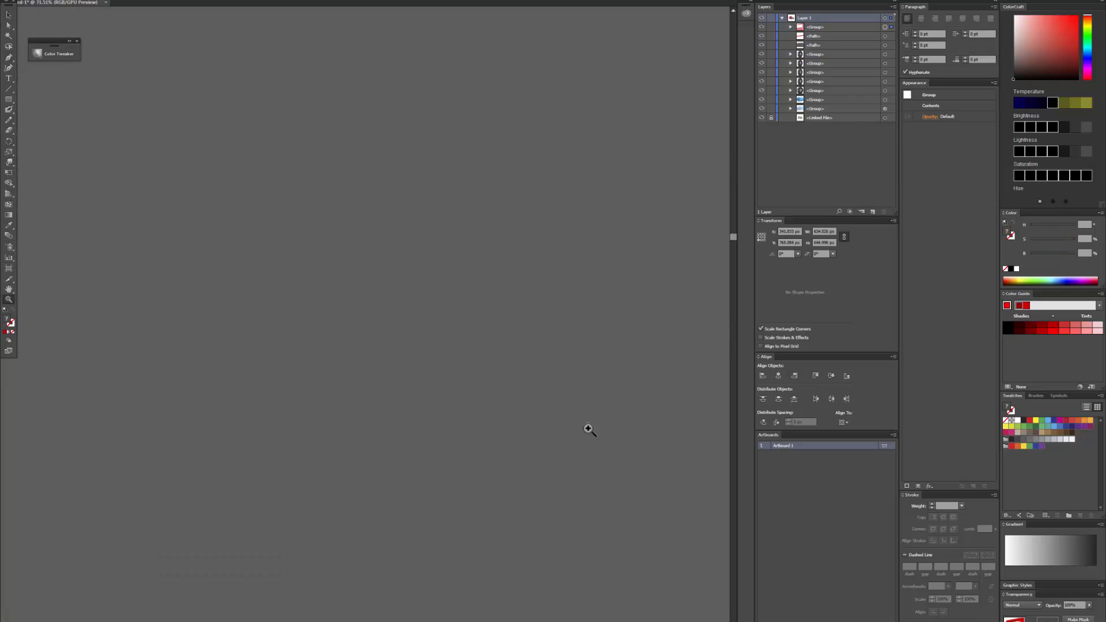
pyautogui.moveTo(420, 319); pyautogui.dragTo(564, 319)
pyautogui.press('v')
pyautogui.hotkey('ctrl', '[')
pyautogui.hotkey('ctrl', '[')
pyautogui.click(424, 388)
pyautogui.hotkey('ctrl', ']')
pyautogui.moveTo(419, 358); pyautogui.dragTo(356, 463)
# Draw an orange square about 234 px wide over the tanker body and place a copy beside it.
pyautogui.click(478, 455)
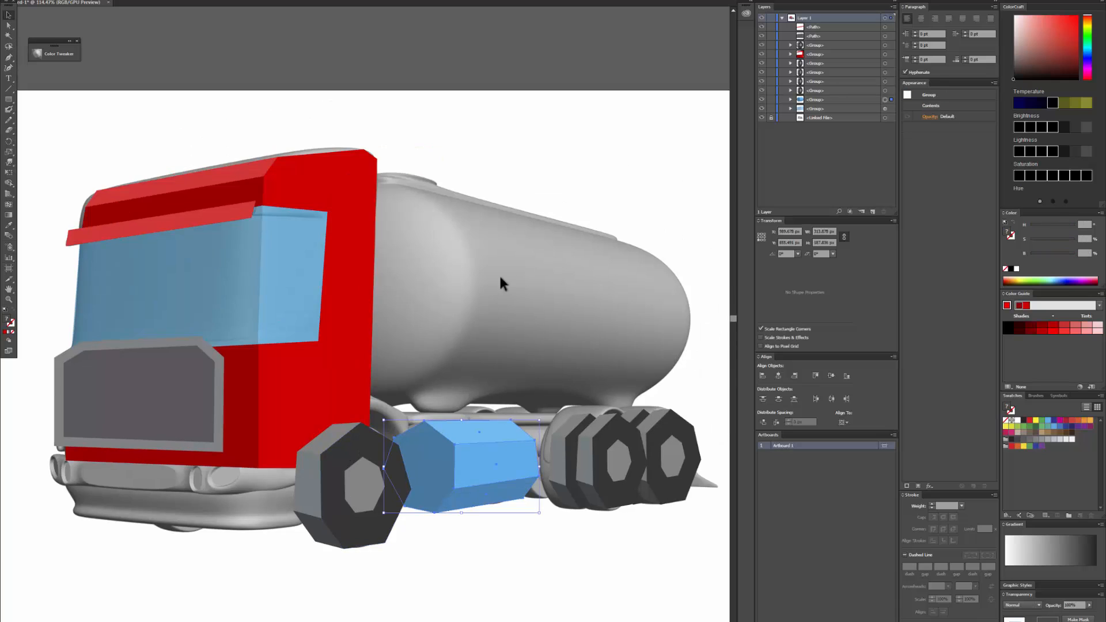
pyautogui.click(8, 99)
pyautogui.hotkey('ctrl', 'shift', 'a')
pyautogui.moveTo(500, 283); pyautogui.dragTo(360, 252)
pyautogui.click(1090, 420)
pyautogui.moveTo(331, 215)
pyautogui.mouseDown()
pyautogui.moveTo(440, 296)
pyautogui.moveTo(445, 326)
pyautogui.moveTo(457, 302)
pyautogui.moveTo(513, 310)
pyautogui.moveTo(511, 300)
pyautogui.mouseUp()
pyautogui.press('v')
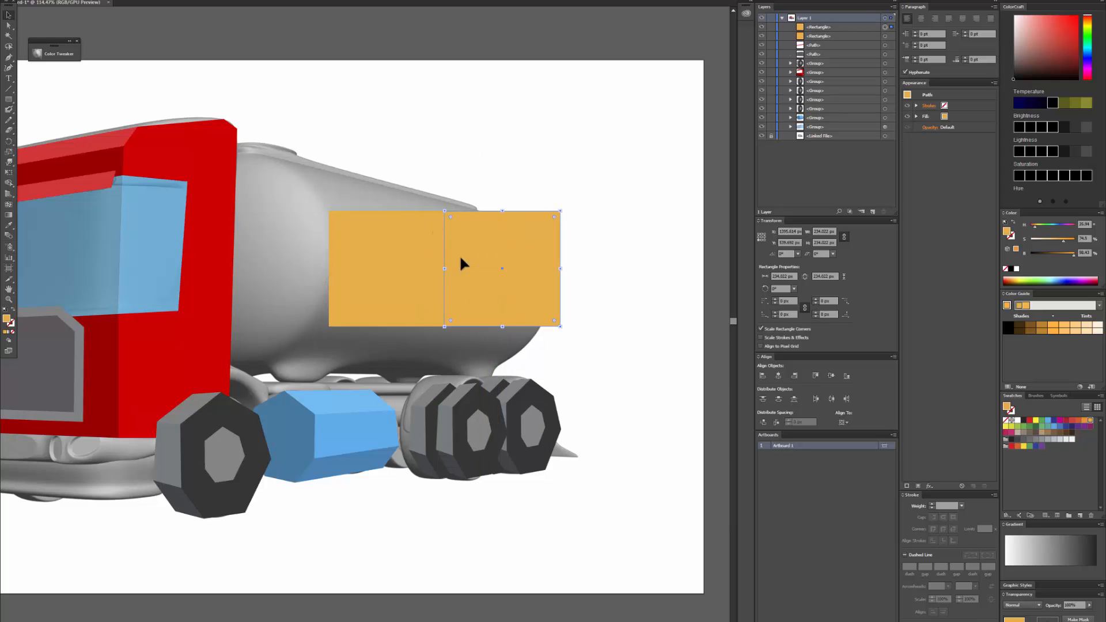
# Duplicate the first orange square directly below itself.
pyautogui.click(608, 229)
pyautogui.click(359, 301)
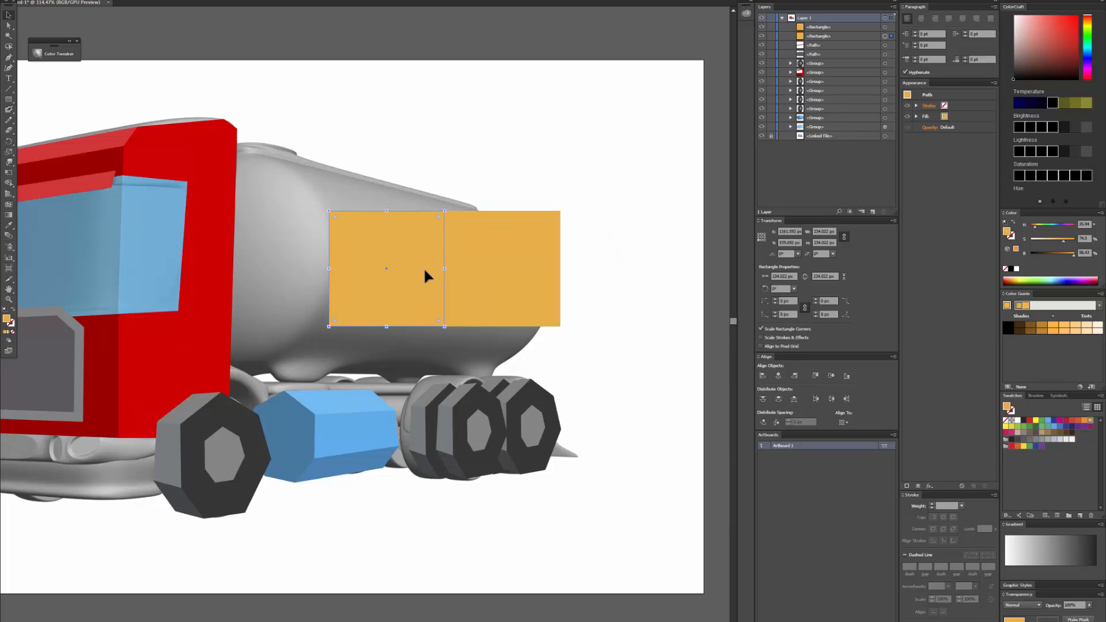
pyautogui.moveTo(419, 273); pyautogui.dragTo(413, 379)
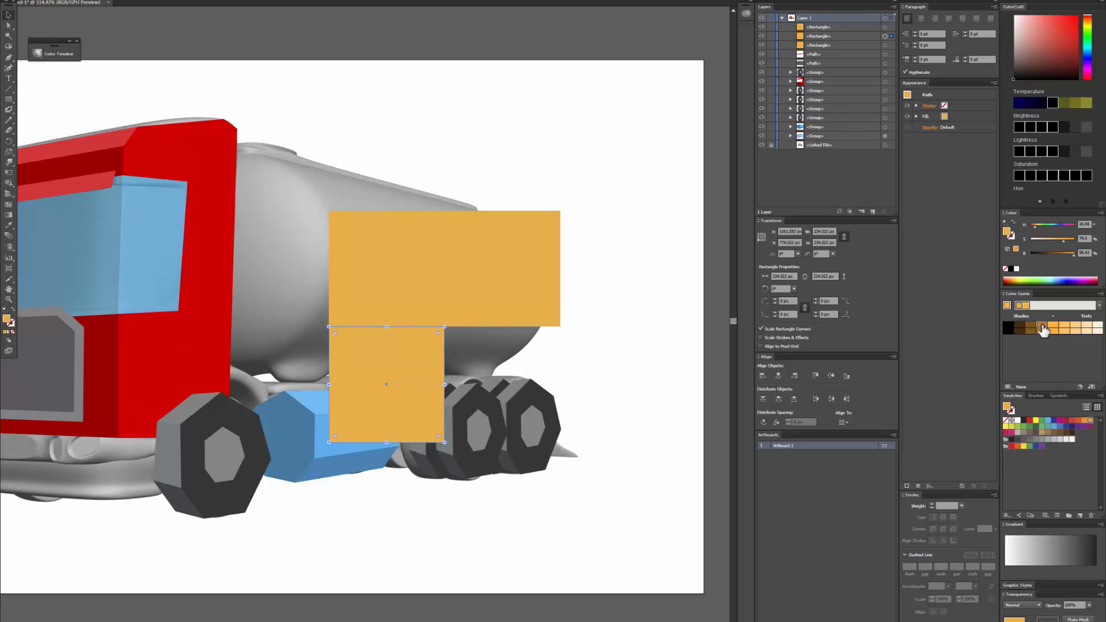
# Recolor the lower orange square to a medium brown-orange shade and the upper-left square to a darker brown shade.
pyautogui.click(686, 393)
pyautogui.click(355, 381)
pyautogui.click(1043, 329)
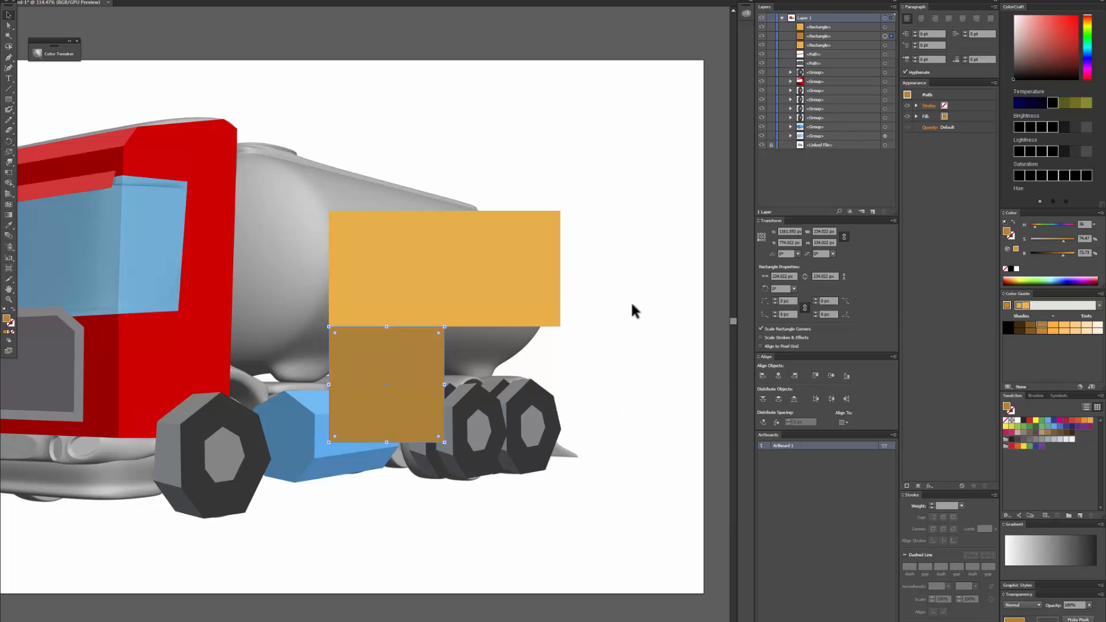
pyautogui.click(412, 271)
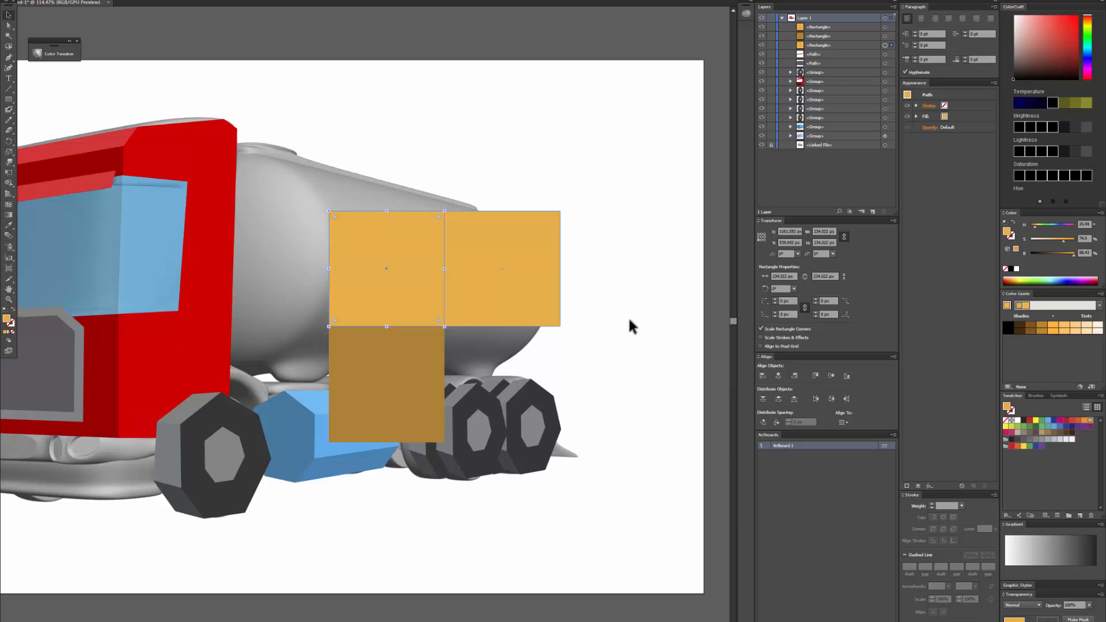
pyautogui.click(1031, 328)
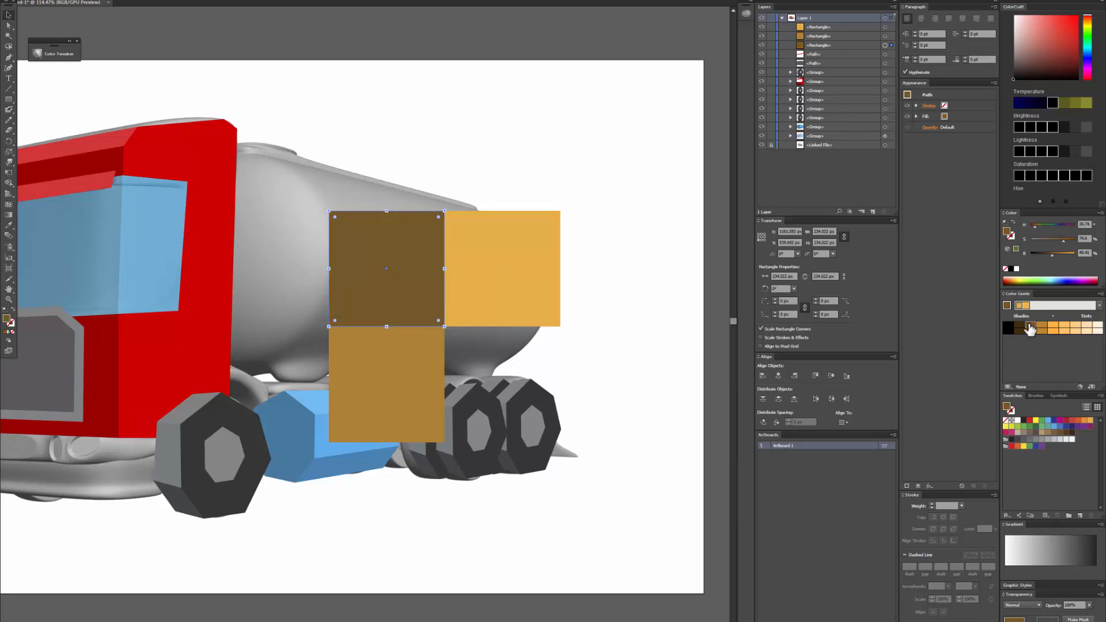
pyautogui.click(640, 310)
# Reshape the lower square by moving its bottom-right corner to the bottom-right corner of the light orange square.
pyautogui.press('z')
pyautogui.moveTo(474, 301); pyautogui.dragTo(550, 296)
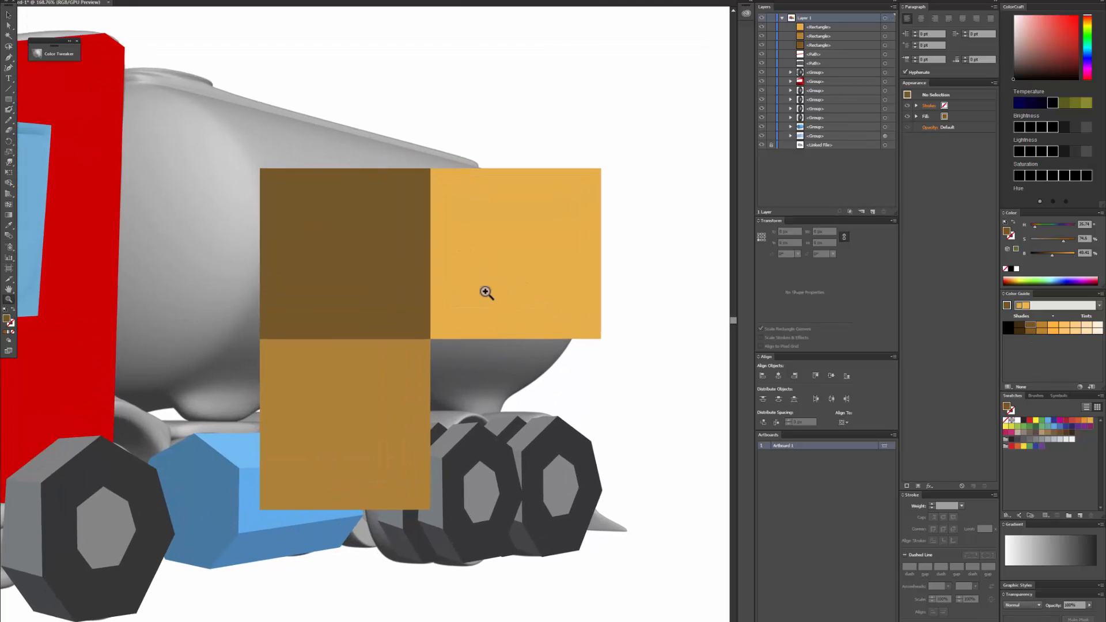
pyautogui.press('v')
pyautogui.click(456, 307)
pyautogui.keyDown('shift'); pyautogui.click(414, 324); pyautogui.keyUp('shift')
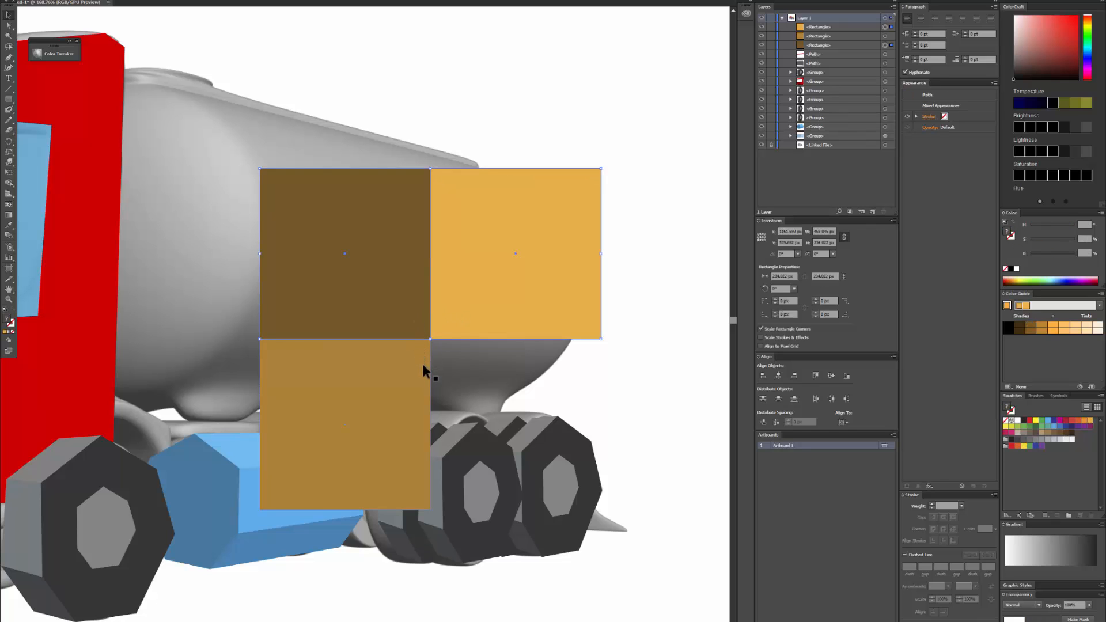
pyautogui.moveTo(432, 509); pyautogui.dragTo(601, 339)
pyautogui.press('v')
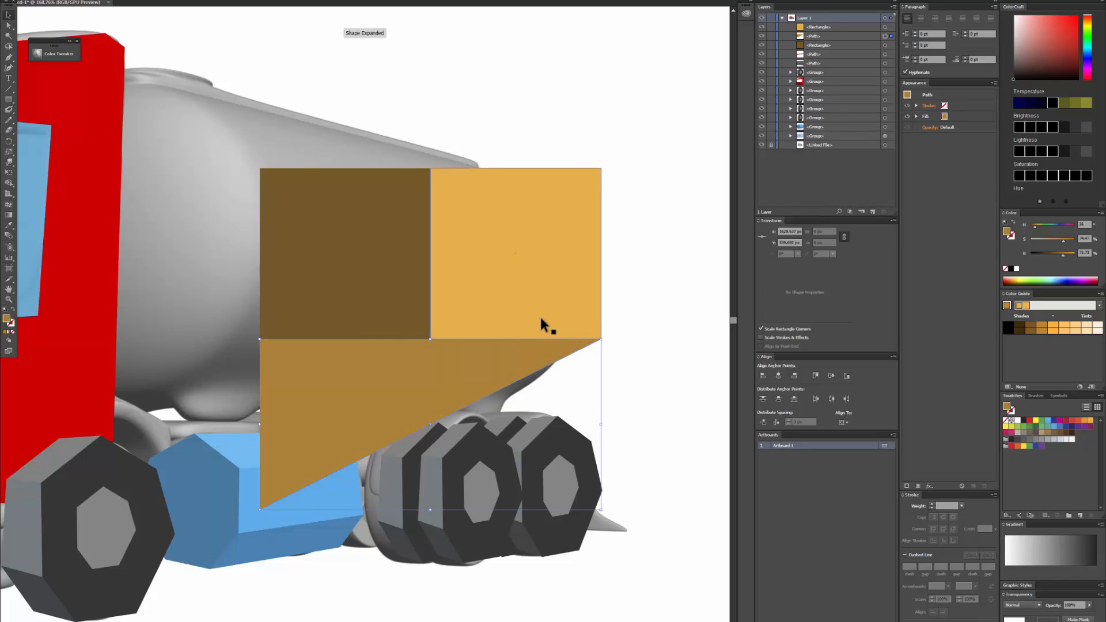
pyautogui.hotkey('ctrl', 'shift', 'a')
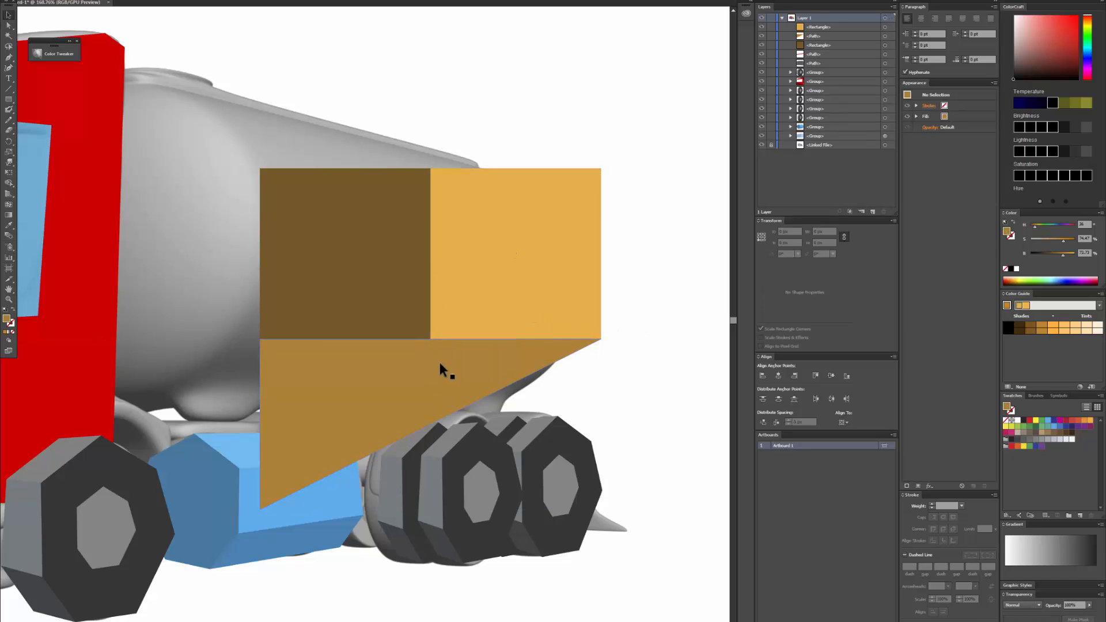
# Group the two upper squares and the reshaped lower panel.
pyautogui.click(439, 363)
pyautogui.keyDown('shift'); pyautogui.click(419, 319); pyautogui.keyUp('shift')
pyautogui.keyDown('shift'); pyautogui.click(441, 311); pyautogui.keyUp('shift')
pyautogui.press('a')
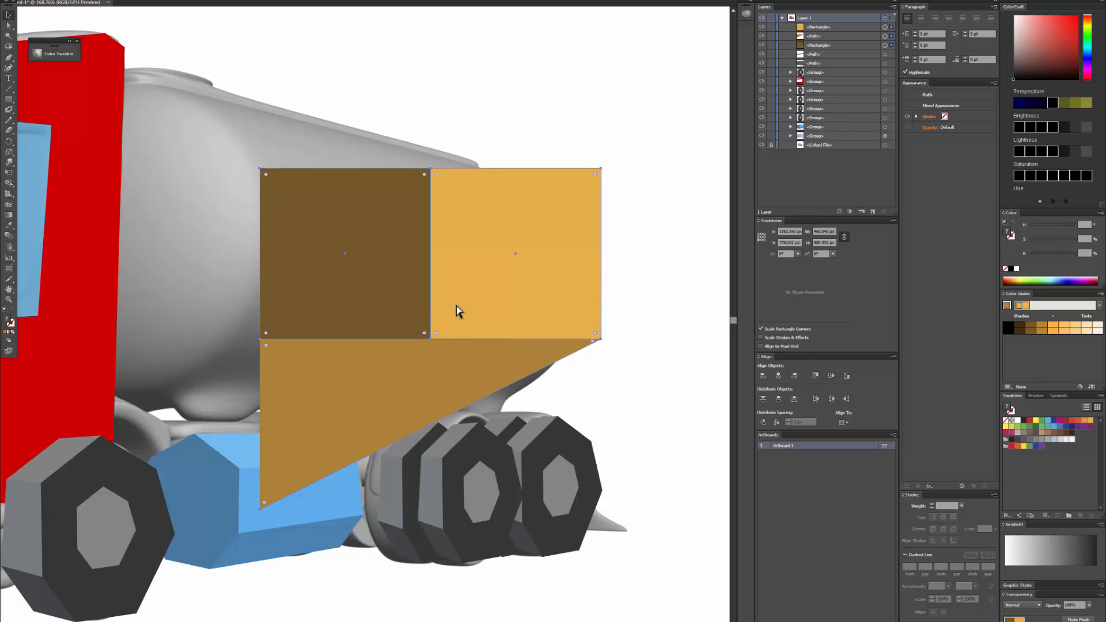
pyautogui.hotkey('ctrl', 'g')
# Shift the orange group toward the cab so it straddles the tank's front end, and set its opacity to 70%.
pyautogui.moveTo(375, 257); pyautogui.dragTo(299, 278)
pyautogui.moveTo(373, 284); pyautogui.dragTo(530, 314)
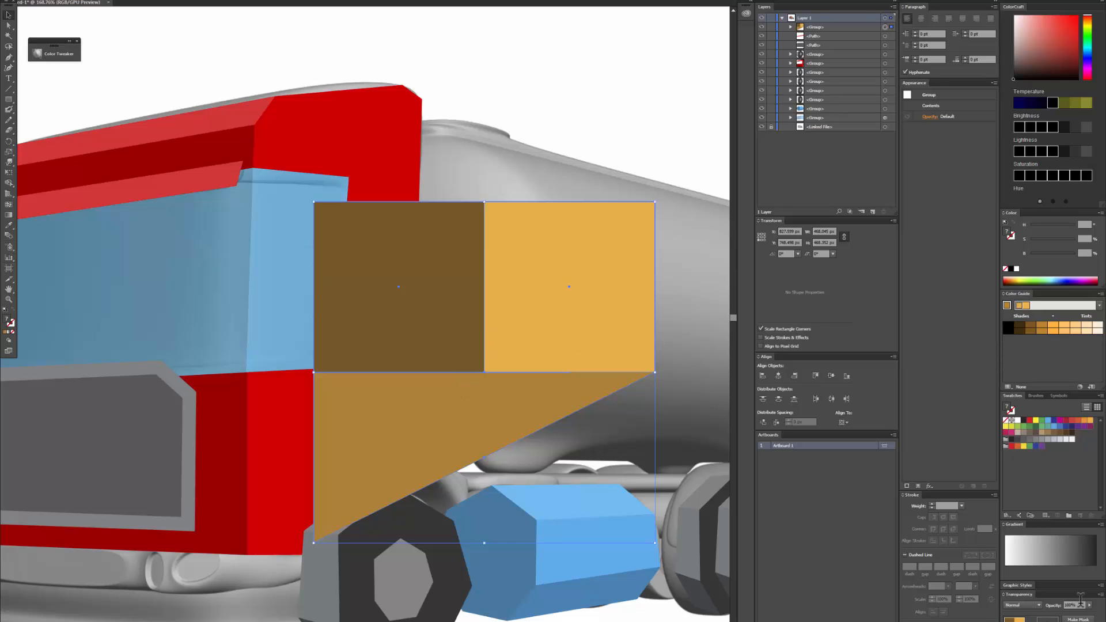
pyautogui.scroll(-3, 1081, 604)
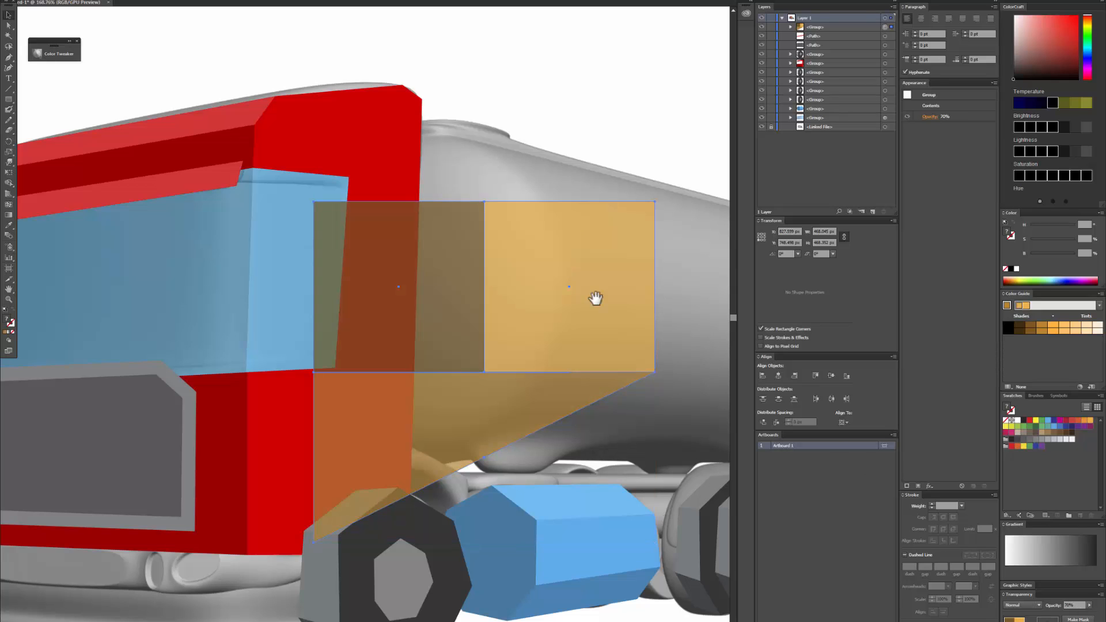
pyautogui.moveTo(595, 299); pyautogui.dragTo(480, 277)
pyautogui.scroll(-3, 481, 277)
# Warp the orange group's corners into a perspective box covering the tanker body, with the dark panel as its front face.
pyautogui.hotkey('shift', 'r')
pyautogui.moveTo(402, 204); pyautogui.dragTo(402, 163)
pyautogui.moveTo(401, 329); pyautogui.dragTo(401, 341)
pyautogui.moveTo(521, 329)
pyautogui.mouseDown()
pyautogui.moveTo(625, 369)
pyautogui.moveTo(661, 370)
pyautogui.mouseUp()
pyautogui.moveTo(524, 208); pyautogui.dragTo(683, 242)
pyautogui.moveTo(644, 363); pyautogui.dragTo(675, 374)
pyautogui.moveTo(279, 449); pyautogui.dragTo(459, 447)
pyautogui.moveTo(346, 444); pyautogui.dragTo(548, 388)
pyautogui.moveTo(269, 340); pyautogui.dragTo(267, 359)
pyautogui.moveTo(400, 338); pyautogui.dragTo(397, 380)
pyautogui.moveTo(266, 358)
pyautogui.mouseDown()
pyautogui.moveTo(264, 381)
pyautogui.moveTo(338, 464)
pyautogui.mouseUp()
pyautogui.moveTo(349, 282); pyautogui.dragTo(306, 254)
pyautogui.moveTo(476, 242); pyautogui.dragTo(475, 213)
pyautogui.moveTo(348, 441); pyautogui.dragTo(311, 448)
pyautogui.moveTo(416, 361); pyautogui.dragTo(268, 314)
pyautogui.moveTo(330, 185); pyautogui.dragTo(316, 167)
pyautogui.moveTo(321, 389); pyautogui.dragTo(319, 403)
pyautogui.moveTo(587, 398); pyautogui.dragTo(592, 413)
pyautogui.moveTo(590, 262); pyautogui.dragTo(611, 274)
pyautogui.moveTo(587, 400); pyautogui.dragTo(594, 401)
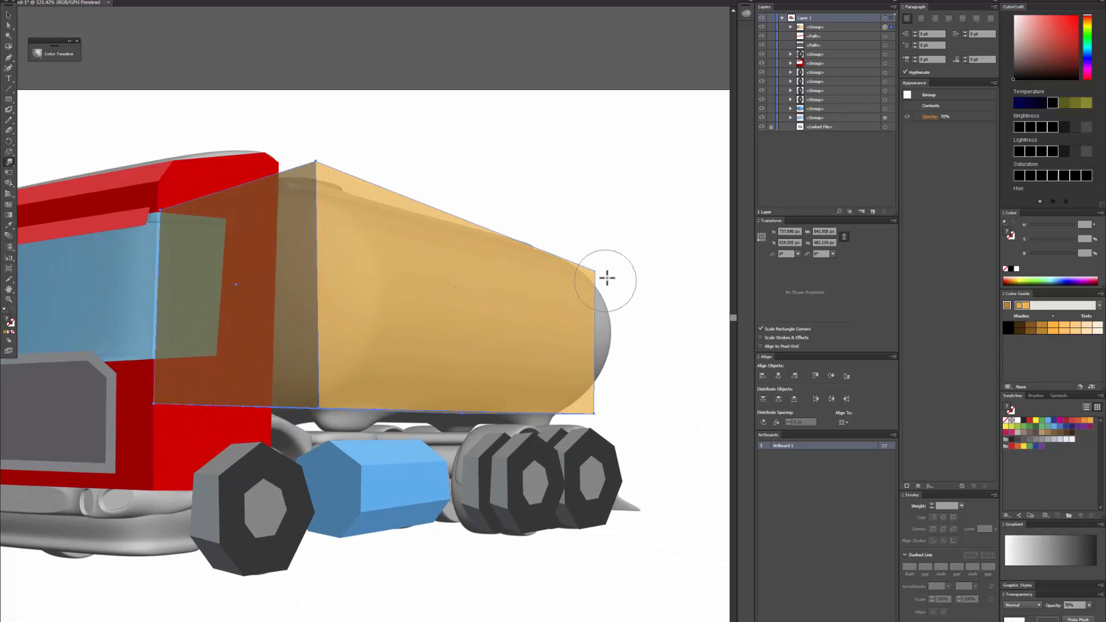
pyautogui.moveTo(606, 278); pyautogui.dragTo(610, 279)
pyautogui.moveTo(437, 299); pyautogui.dragTo(551, 338)
pyautogui.moveTo(278, 265); pyautogui.dragTo(269, 251)
pyautogui.moveTo(290, 426); pyautogui.dragTo(270, 448)
pyautogui.press('v')
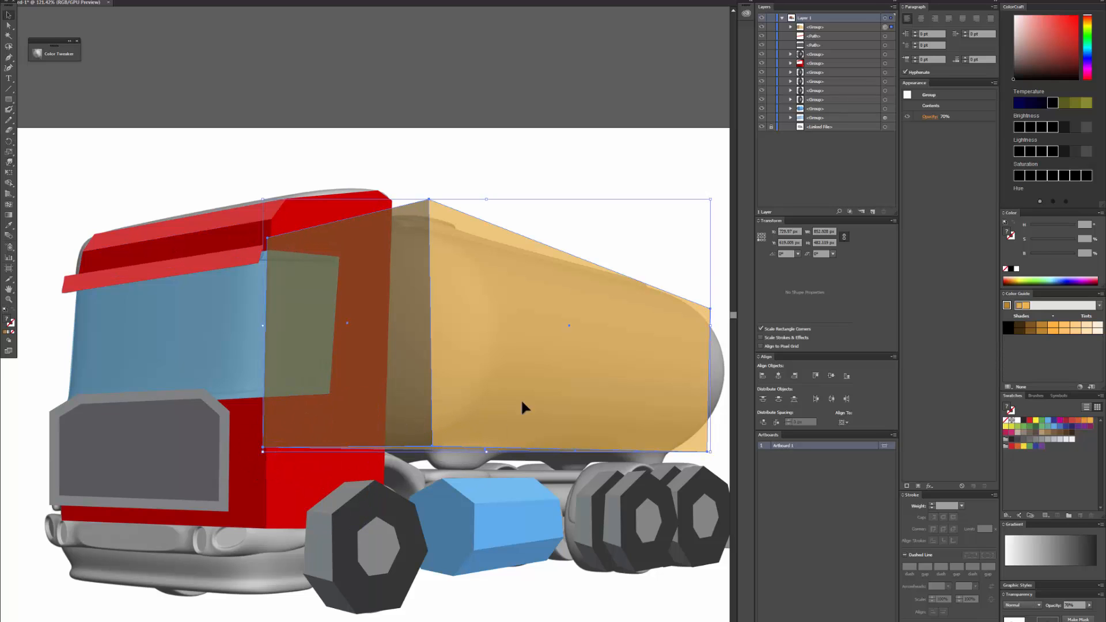
pyautogui.click(604, 159)
# Send the orange box group backward until it sits behind the red cab.
pyautogui.moveTo(580, 397)
pyautogui.mouseDown()
pyautogui.moveTo(464, 272)
pyautogui.moveTo(476, 257)
pyautogui.moveTo(470, 284)
pyautogui.mouseUp()
pyautogui.click(435, 271)
pyautogui.hotkey('ctrl', '[')
pyautogui.hotkey('ctrl', '[')
pyautogui.hotkey('ctrl', '[')
pyautogui.hotkey('ctrl', '[')
# Flatten a duplicate of the box group into a thin chassis strip and place it just below the box.
pyautogui.hotkey('shift', 'r')
pyautogui.moveTo(314, 121)
pyautogui.mouseDown()
pyautogui.moveTo(311, 199)
pyautogui.moveTo(437, 288)
pyautogui.moveTo(592, 309)
pyautogui.moveTo(596, 377)
pyautogui.mouseUp()
pyautogui.moveTo(151, 164); pyautogui.dragTo(145, 332)
pyautogui.press('v')
pyautogui.moveTo(325, 358); pyautogui.dragTo(326, 344)
# Recolor the thin chassis strip from orange to neutral grey tones.
pyautogui.click(38, 1)
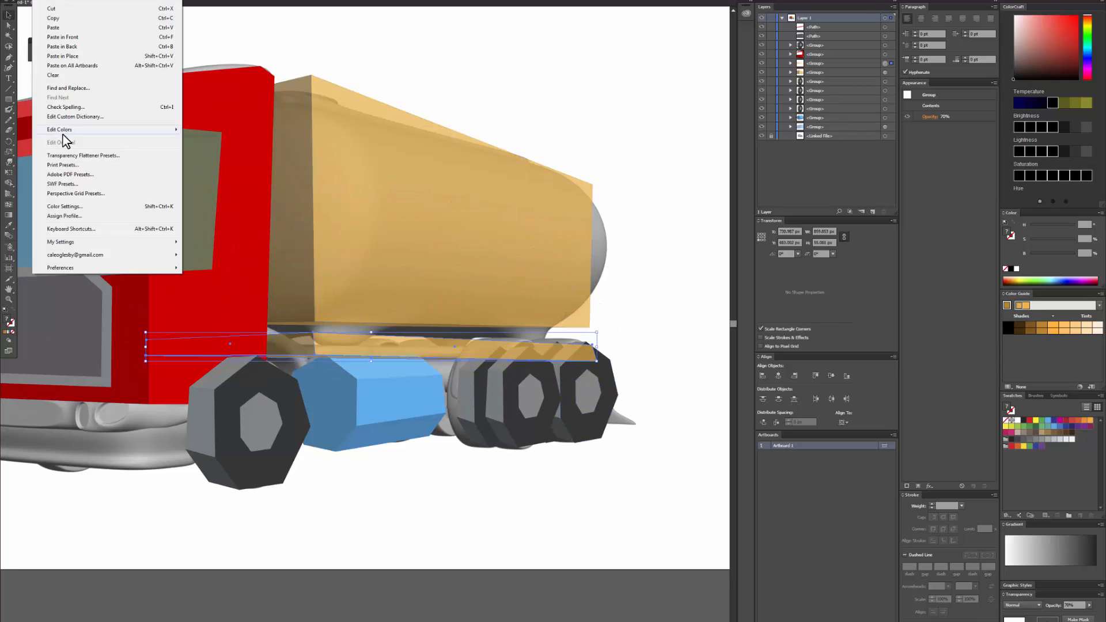
pyautogui.moveTo(63, 130)
pyautogui.click(207, 128)
pyautogui.click(168, 93)
pyautogui.moveTo(164, 256); pyautogui.dragTo(140, 270)
pyautogui.click(311, 293)
# Warp the ends of the grey chassis strip outward to lengthen it past the rear wheel.
pyautogui.hotkey('shift', 'r')
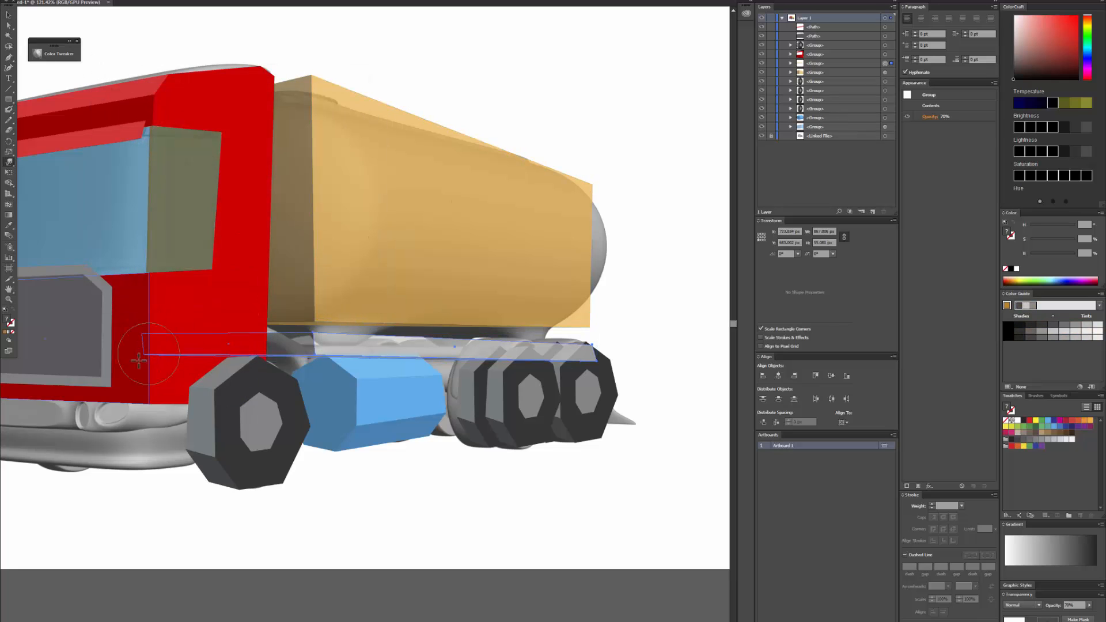
pyautogui.moveTo(149, 349); pyautogui.dragTo(141, 344)
pyautogui.moveTo(600, 362)
pyautogui.mouseDown()
pyautogui.moveTo(597, 340)
pyautogui.moveTo(619, 348)
pyautogui.moveTo(611, 326)
pyautogui.mouseUp()
pyautogui.press('v')
# Warp the orange box's rear edge outward past the tank's end and lower the box onto the grey strip.
pyautogui.click(575, 292)
pyautogui.hotkey('shift', 'r')
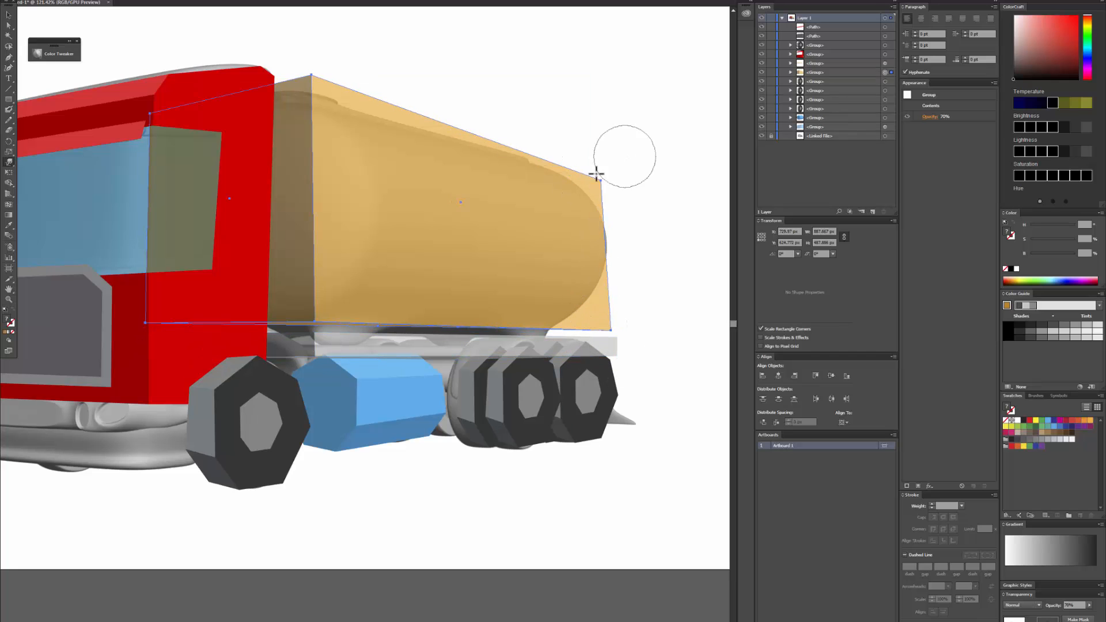
pyautogui.moveTo(595, 176); pyautogui.dragTo(625, 170)
pyautogui.press('v')
pyautogui.click(632, 346)
pyautogui.moveTo(586, 310); pyautogui.dragTo(585, 319)
pyautogui.click(645, 299)
# Set the opacity of both the grey chassis strip and the orange box to 100%.
pyautogui.click(596, 348)
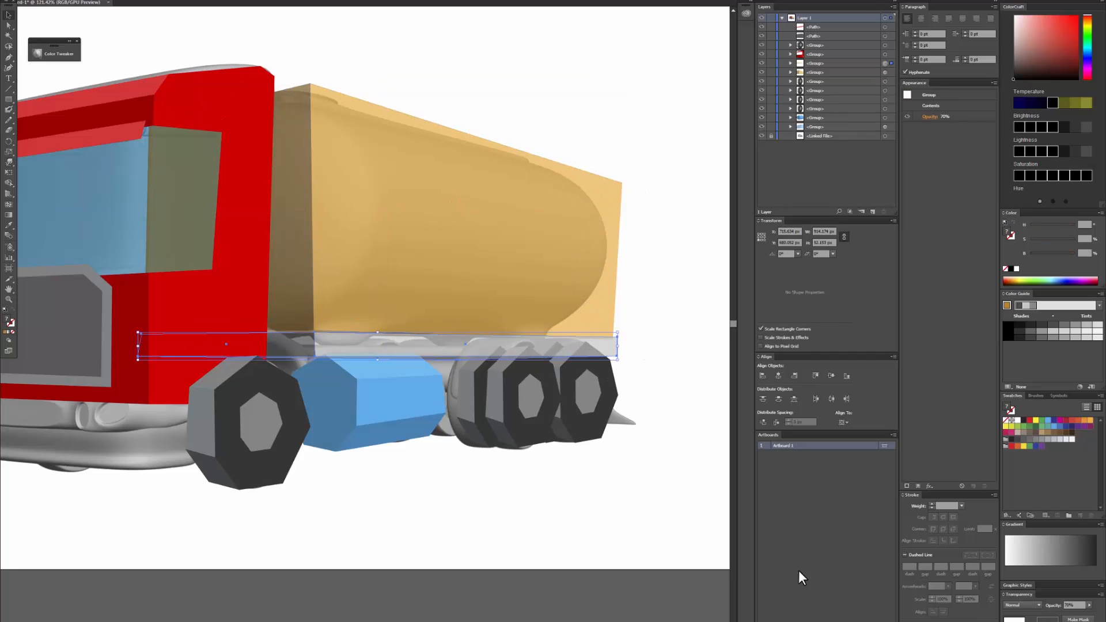
pyautogui.click(1077, 605)
pyautogui.write('100')
pyautogui.press('Return')
pyautogui.click(576, 320)
pyautogui.write('100')
pyautogui.press('Return')
pyautogui.click(533, 523)
# Warp the front end of the blue fuel tank toward the front wheel.
pyautogui.moveTo(366, 340)
pyautogui.mouseDown()
pyautogui.moveTo(435, 424)
pyautogui.moveTo(389, 416)
pyautogui.mouseUp()
pyautogui.click(430, 419)
pyautogui.click(384, 411)
pyautogui.hotkey('shift', 'r')
pyautogui.moveTo(458, 478); pyautogui.dragTo(417, 478)
pyautogui.press('v')
pyautogui.click(554, 516)
pyautogui.press('Delete')
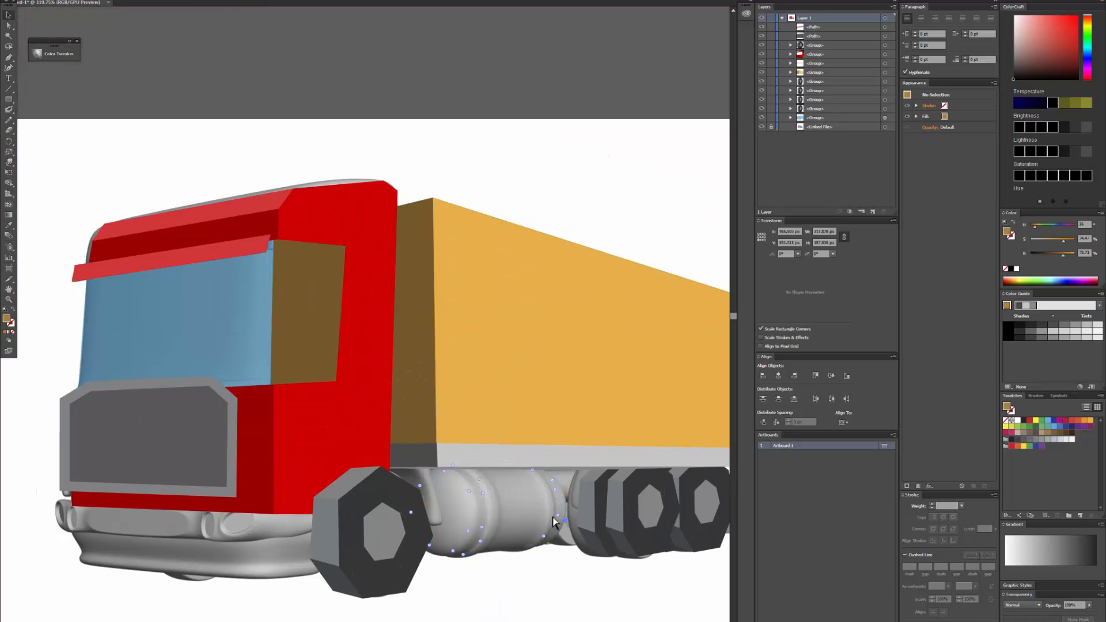
pyautogui.hotkey('ctrl', 'z')
pyautogui.moveTo(521, 474); pyautogui.dragTo(433, 343)
pyautogui.moveTo(409, 380); pyautogui.dragTo(413, 452)
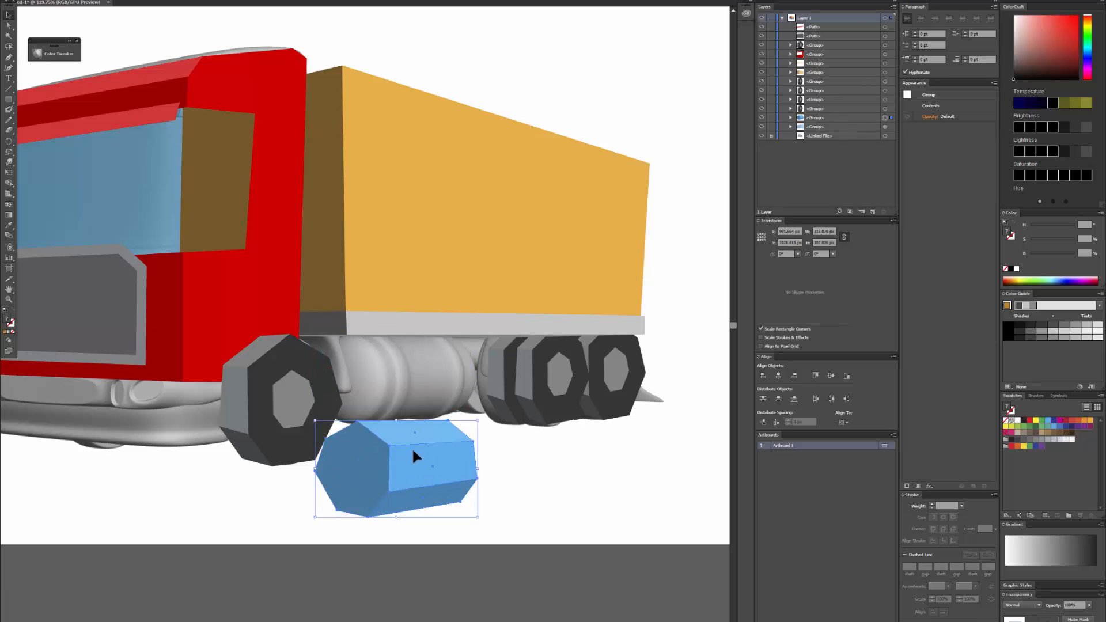
pyautogui.hotkey('ctrl', 'z')
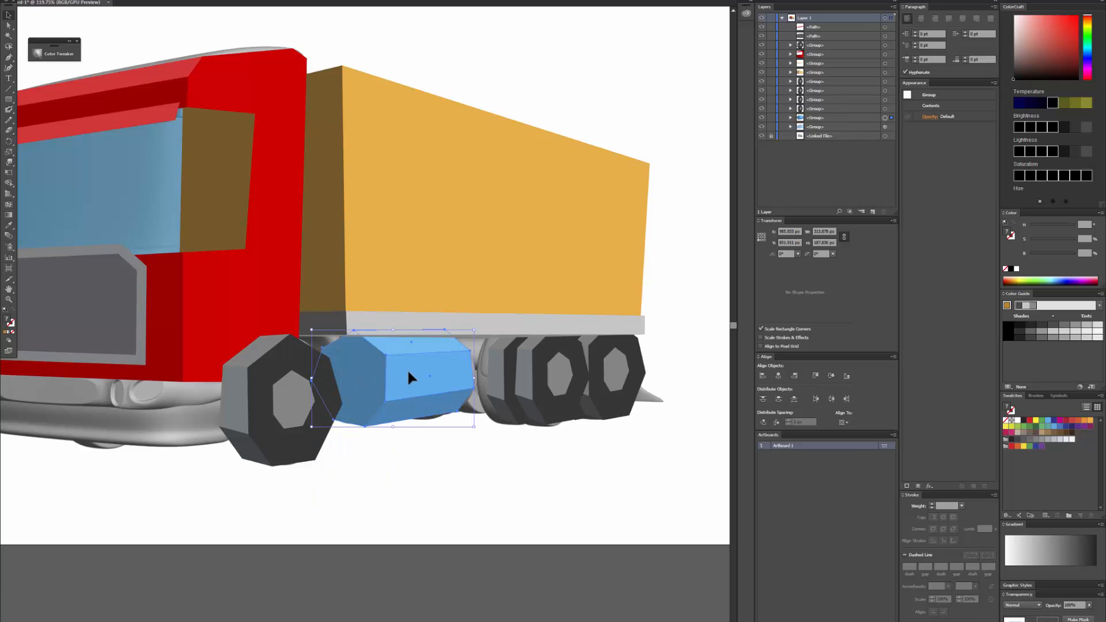
# Move the blue fuel tank straight down from under the truck to the empty area below the artboard.
pyautogui.moveTo(408, 372); pyautogui.dragTo(405, 476)
pyautogui.scroll(-3, 425, 403)
pyautogui.press('z')
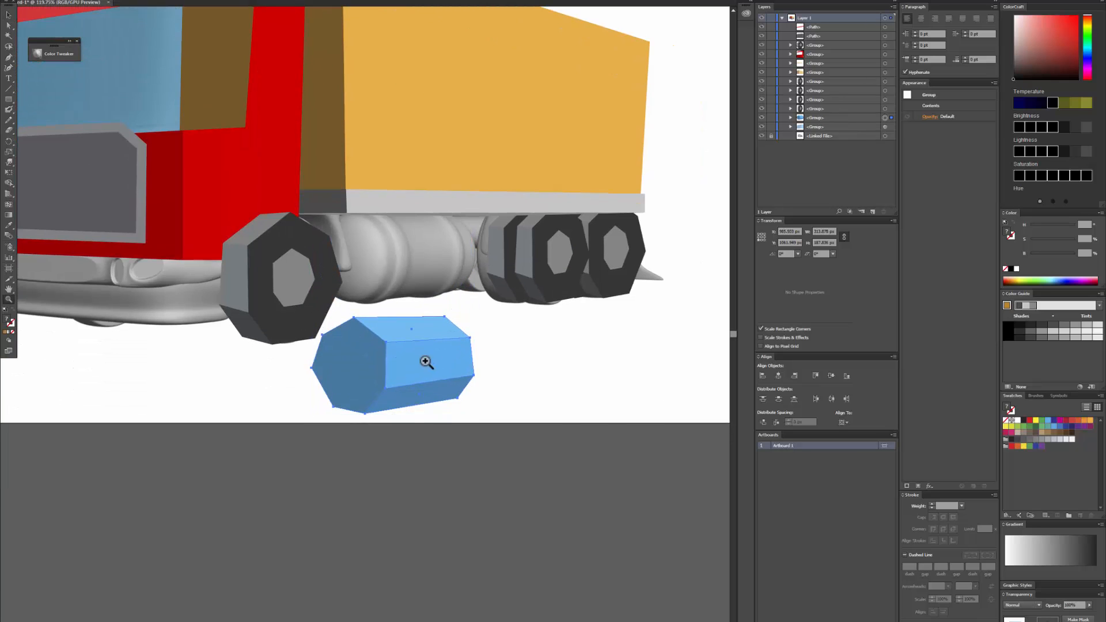
pyautogui.click(425, 361)
pyautogui.press('v')
pyautogui.moveTo(403, 317); pyautogui.dragTo(411, 267)
pyautogui.hotkey('ctrl', 'z')
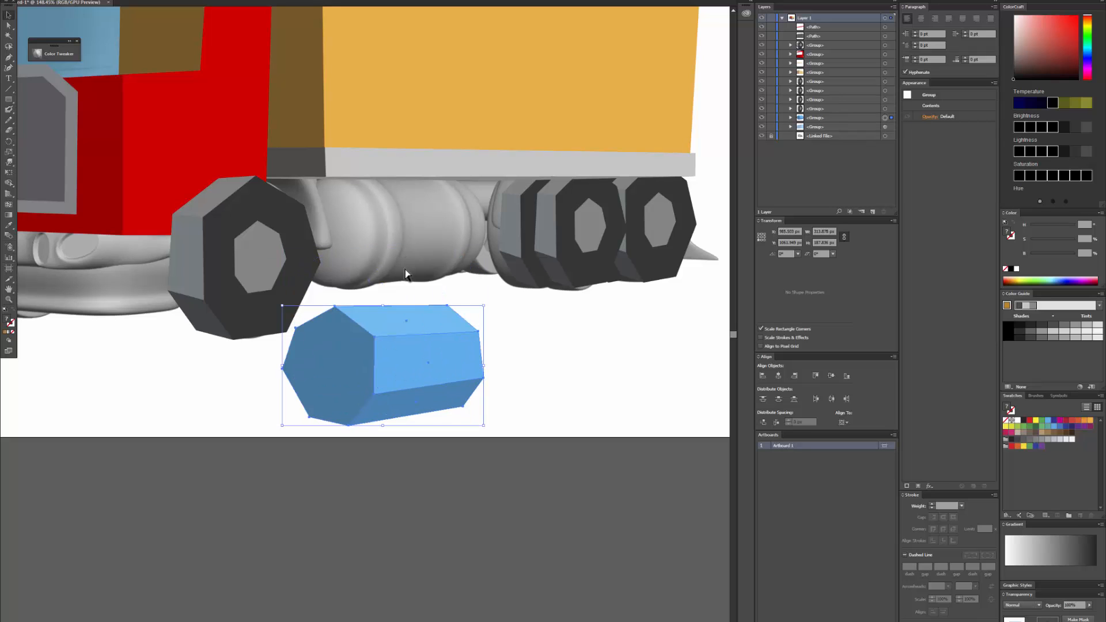
pyautogui.moveTo(398, 388); pyautogui.dragTo(399, 424)
pyautogui.moveTo(415, 413); pyautogui.dragTo(443, 484)
# Paste a copy of the blue fuel tank in place and shorten its side panels into a narrow band at the front end.
pyautogui.click(385, 372)
pyautogui.hotkey('ctrl', 'c')
pyautogui.hotkey('ctrl', 'shift', 'a')
pyautogui.hotkey('ctrl', 'f')
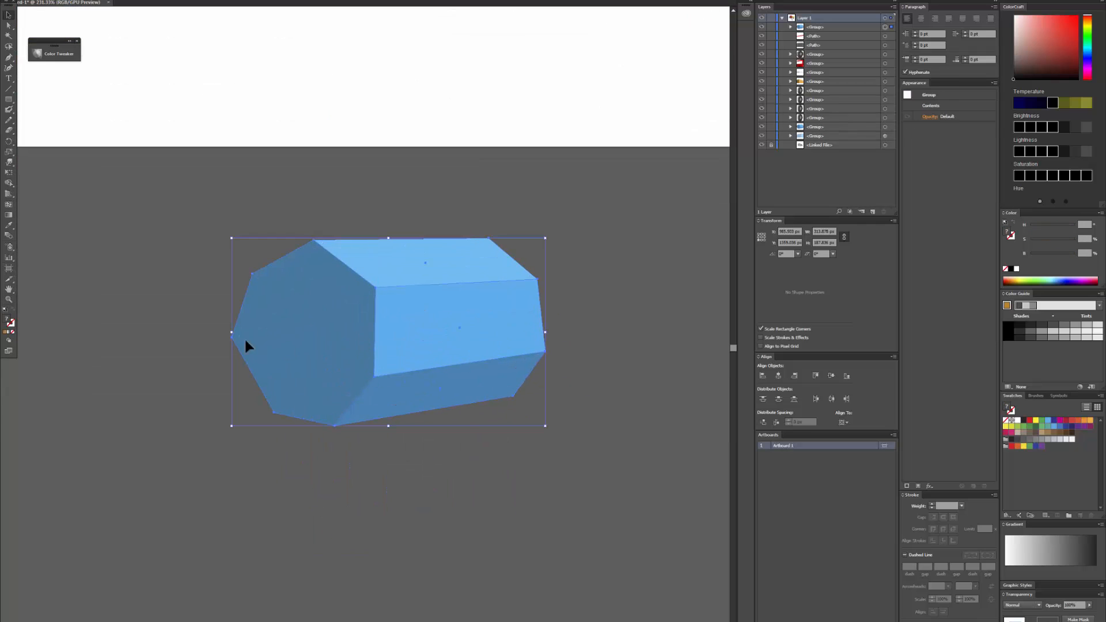
pyautogui.doubleClick(434, 336)
pyautogui.click(398, 278)
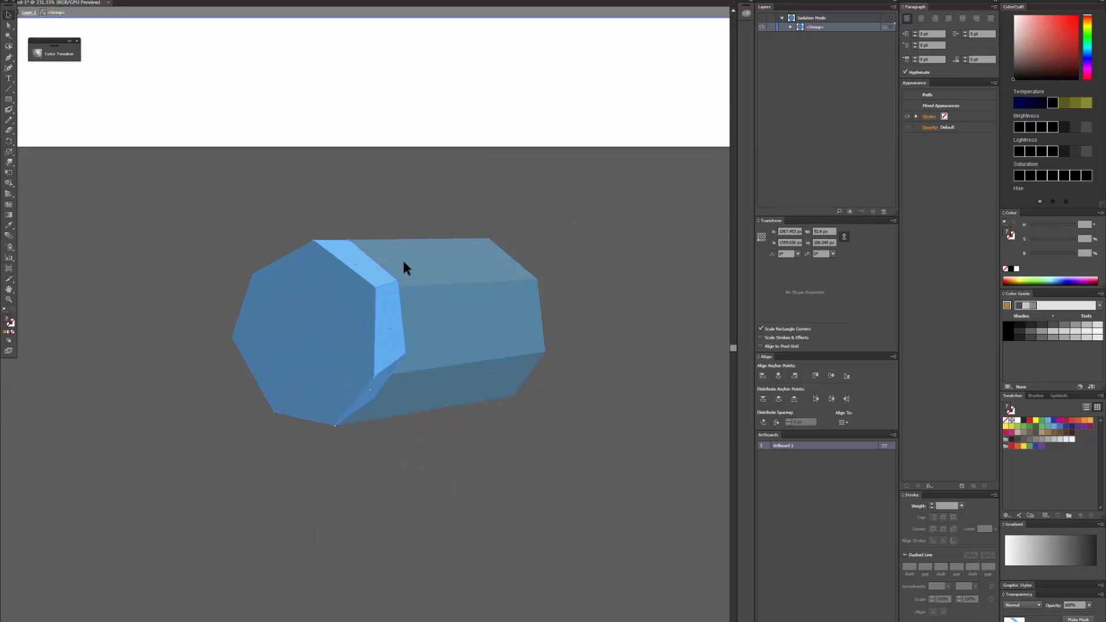
pyautogui.press('Escape')
# Shift the narrow band slightly toward the tank's rear and warp its corners to wrap around the tank.
pyautogui.moveTo(337, 336); pyautogui.dragTo(361, 336)
pyautogui.hotkey('shift', 'r')
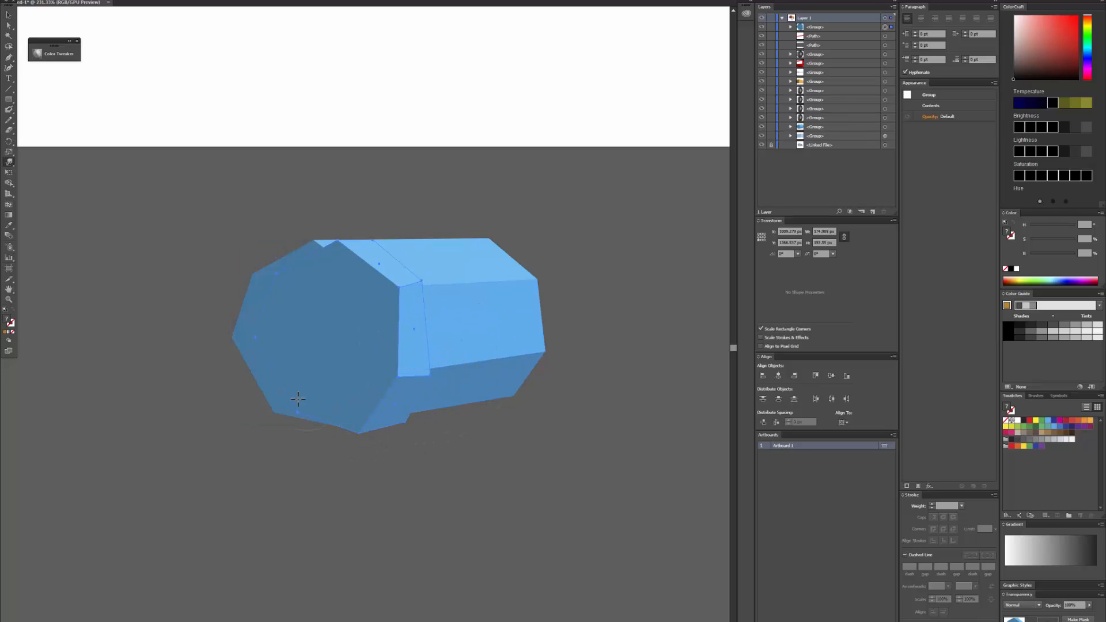
pyautogui.moveTo(391, 288); pyautogui.dragTo(390, 282)
pyautogui.moveTo(338, 243); pyautogui.dragTo(339, 239)
pyautogui.press('v')
pyautogui.hotkey('ctrl', 'shift', 'a')
# Set the band group's opacity to 50%, then nudge the band and warp its upper edge to follow the tank.
pyautogui.scroll(1, 414, 308)
pyautogui.doubleClick(436, 311)
pyautogui.press('Escape')
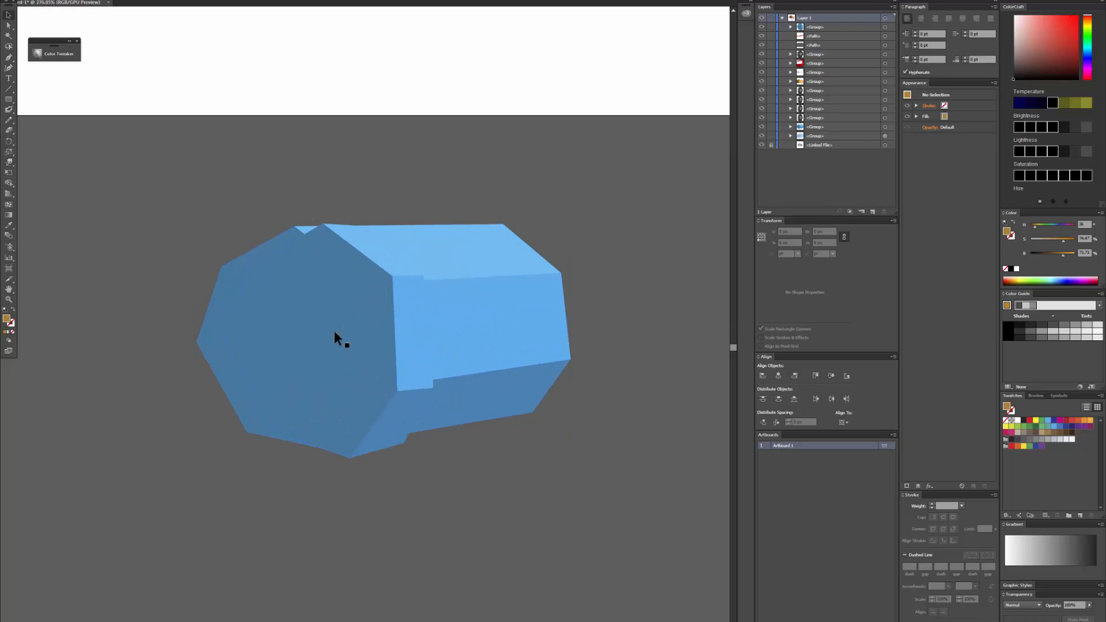
pyautogui.click(333, 328)
pyautogui.click(495, 477)
pyautogui.moveTo(495, 477); pyautogui.dragTo(565, 489)
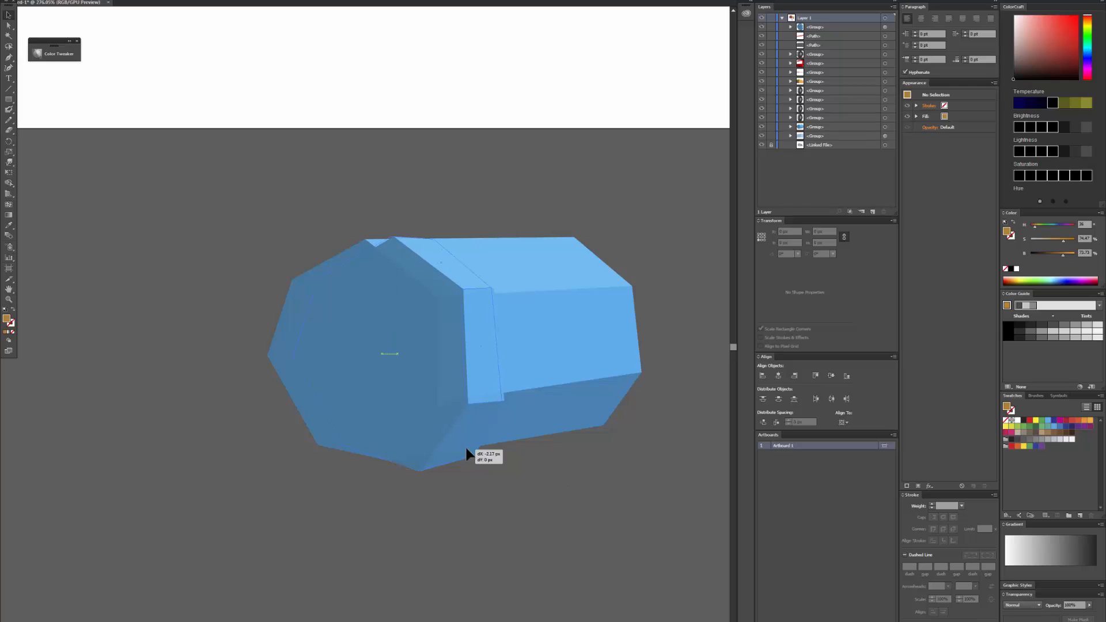
pyautogui.moveTo(467, 455); pyautogui.dragTo(464, 452)
pyautogui.hotkey('shift', 'r')
pyautogui.moveTo(433, 237); pyautogui.dragTo(434, 234)
pyautogui.press('v')
pyautogui.hotkey('ctrl', 'shift', 'a')
# Move the anchors of the band's dark front face inward to reduce the face to a thin edge along the band.
pyautogui.moveTo(441, 265); pyautogui.dragTo(472, 254)
pyautogui.press('a')
pyautogui.moveTo(279, 280); pyautogui.dragTo(340, 245)
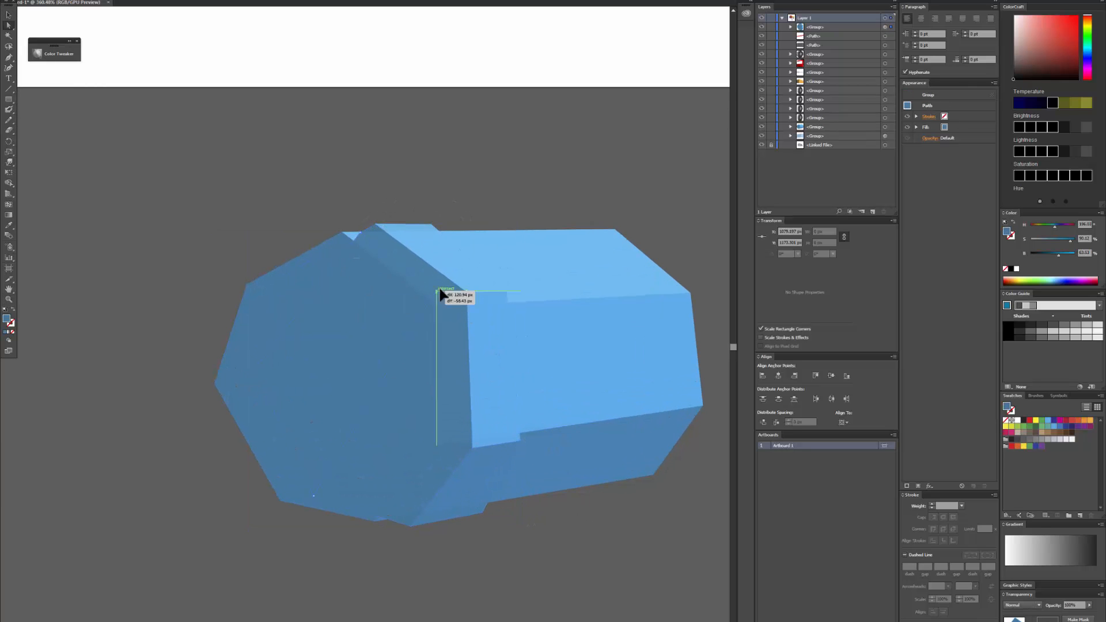
pyautogui.moveTo(439, 290); pyautogui.dragTo(457, 300)
pyautogui.moveTo(328, 483); pyautogui.dragTo(456, 444)
pyautogui.moveTo(451, 538); pyautogui.dragTo(431, 411)
pyautogui.press('v')
pyautogui.hotkey('ctrl', 'shift', 'a')
# Set the opacity of the band group to 100%.
pyautogui.moveTo(551, 393); pyautogui.dragTo(530, 435)
pyautogui.click(501, 397)
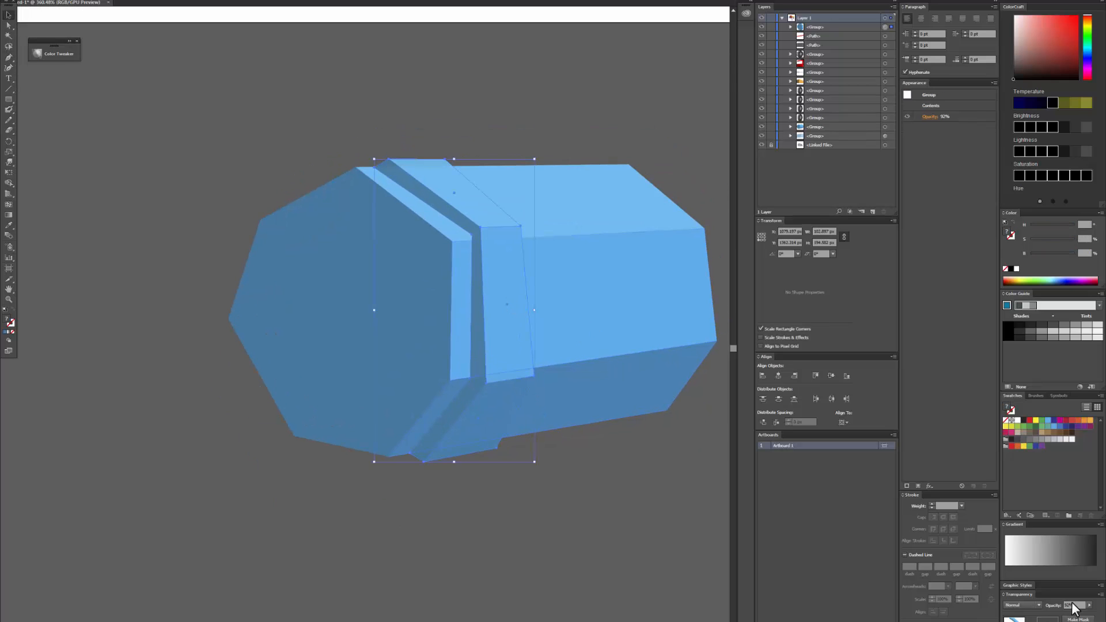
pyautogui.click(1073, 605)
pyautogui.write('100')
pyautogui.press('Return')
# Duplicate the band group and place the copy near the rear end of the blue fuel tank.
pyautogui.scroll(-4, 476, 326)
pyautogui.scroll(4, 478, 230)
pyautogui.click(377, 325)
pyautogui.keyDown('alt'); pyautogui.moveTo(335, 248); pyautogui.dragTo(495, 233); pyautogui.keyUp('alt')
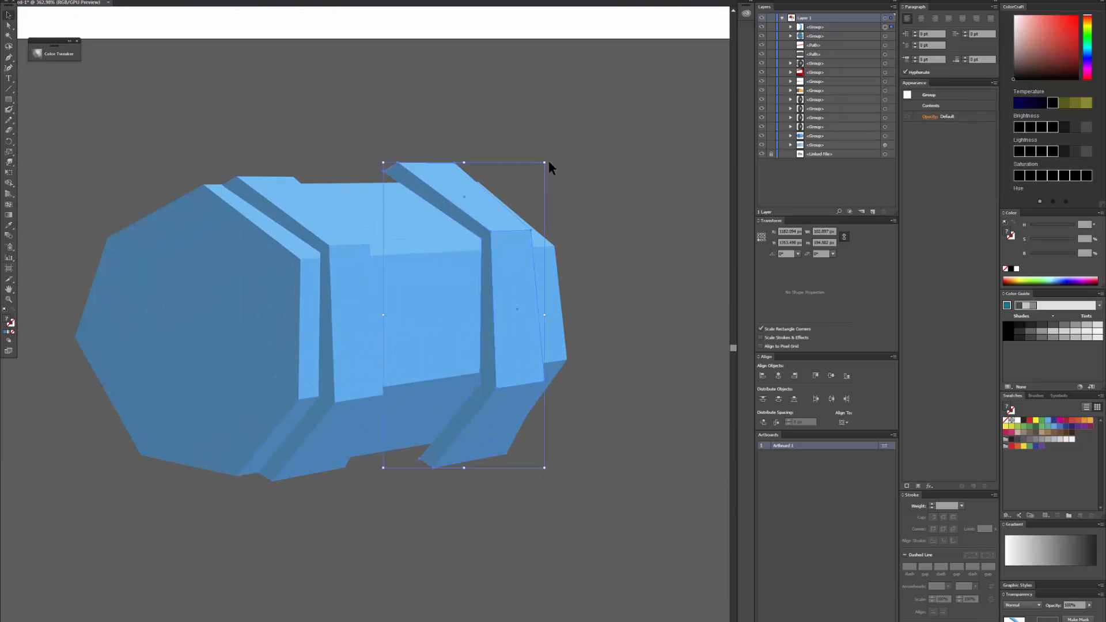
# Scale the copied band down slightly and nudge it to fit the narrower rear end of the blue fuel tank.
pyautogui.keyDown('alt'); pyautogui.keyDown('shift'); pyautogui.moveTo(544, 162); pyautogui.dragTo(538, 175); pyautogui.keyUp('shift'); pyautogui.keyUp('alt')
pyautogui.moveTo(517, 302); pyautogui.dragTo(516, 300)
pyautogui.scroll(-5, 398, 507)
# Group the fuel tank with its bands and send the group backward in the stacking order, behind the cab and chassis.
pyautogui.hotkey('ctrl', 'g')
pyautogui.moveTo(527, 405); pyautogui.dragTo(334, 95)
pyautogui.moveTo(431, 153); pyautogui.dragTo(487, 423)
pyautogui.hotkey('ctrl', '[')
pyautogui.hotkey('ctrl', '[')
pyautogui.hotkey('ctrl', '[')
pyautogui.hotkey('ctrl', '[')
pyautogui.hotkey('ctrl', '[')
pyautogui.click(544, 446)
pyautogui.moveTo(544, 445); pyautogui.dragTo(582, 523)
pyautogui.moveTo(568, 483); pyautogui.dragTo(506, 483)
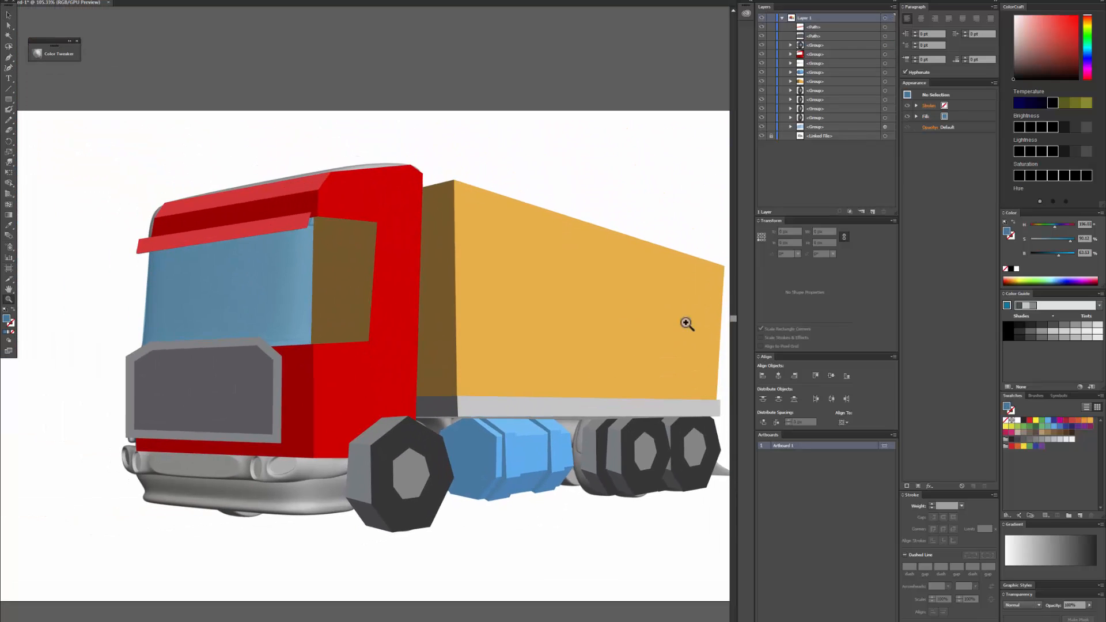
# Hide the linked reference image, then set the window group's opacity to 100% and place it in front of the trailer box.
pyautogui.click(761, 136)
pyautogui.moveTo(514, 291); pyautogui.dragTo(543, 258)
pyautogui.press('v')
pyautogui.click(378, 252)
pyautogui.click(317, 241)
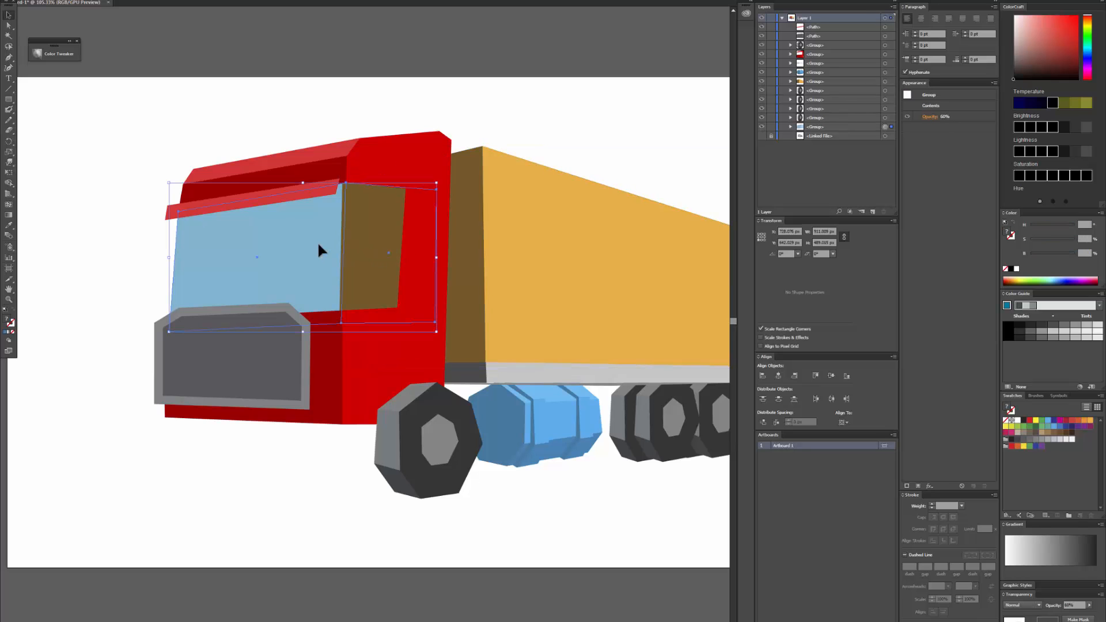
pyautogui.press('6')
pyautogui.doubleClick(1072, 605)
pyautogui.write('100')
pyautogui.press('Return')
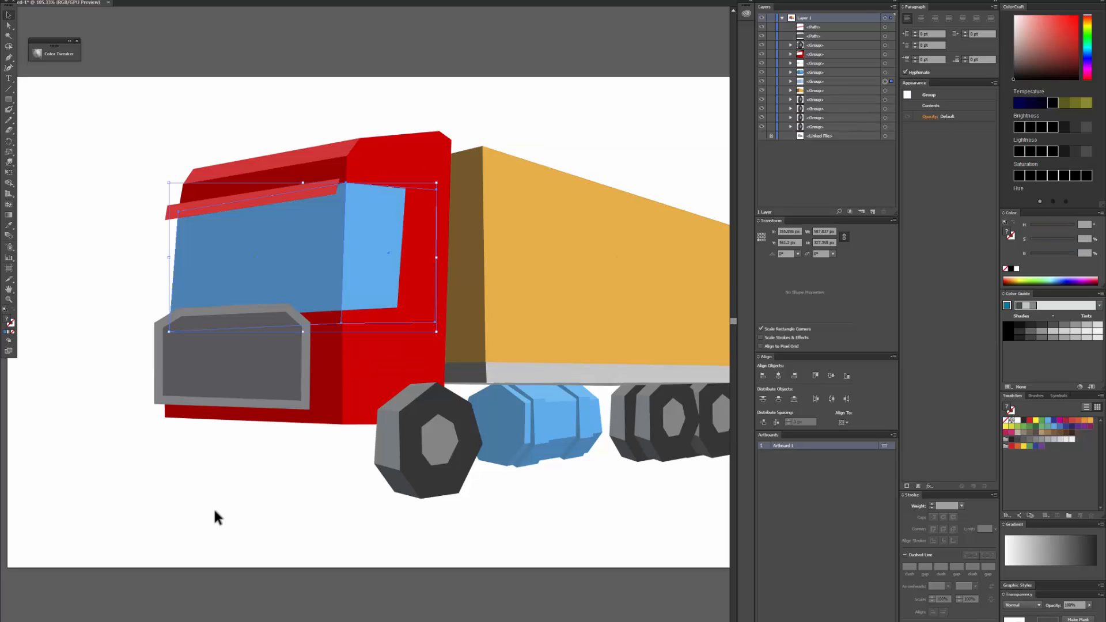
pyautogui.click(215, 512)
# Draw a narrow closed side face at the sun visor's end nearest the side window, filled with red sampled from the cab side.
pyautogui.moveTo(405, 260); pyautogui.dragTo(375, 308)
pyautogui.click(376, 313)
pyautogui.moveTo(554, 448); pyautogui.dragTo(403, 319)
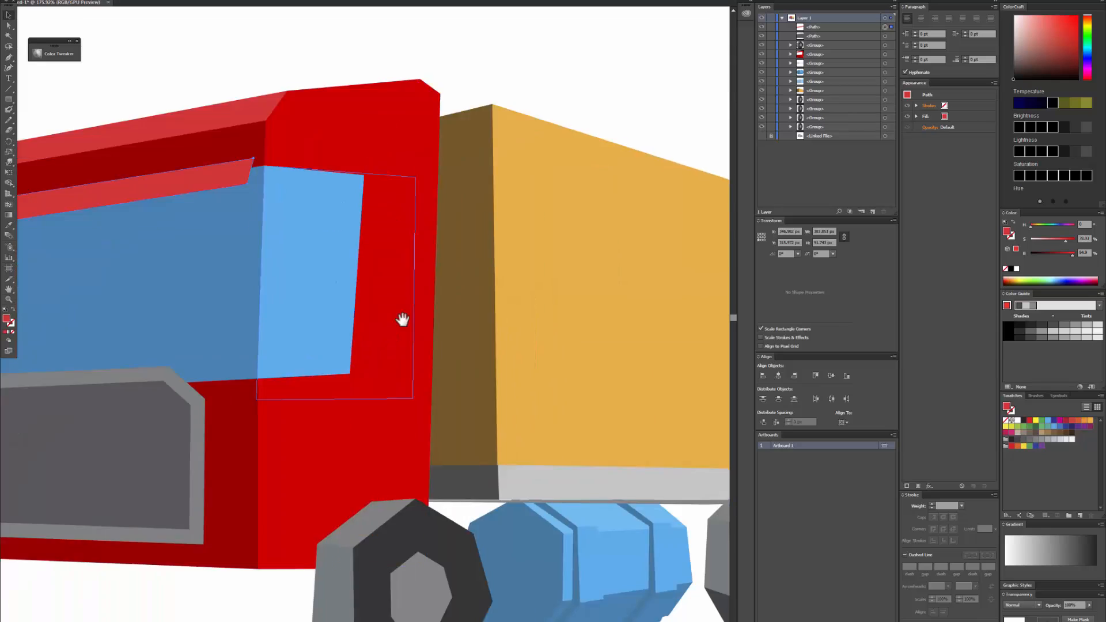
pyautogui.moveTo(616, 421); pyautogui.dragTo(578, 425)
pyautogui.moveTo(567, 406); pyautogui.dragTo(415, 432)
pyautogui.moveTo(517, 431); pyautogui.dragTo(594, 380)
pyautogui.moveTo(312, 252); pyautogui.dragTo(398, 236)
pyautogui.click(255, 140)
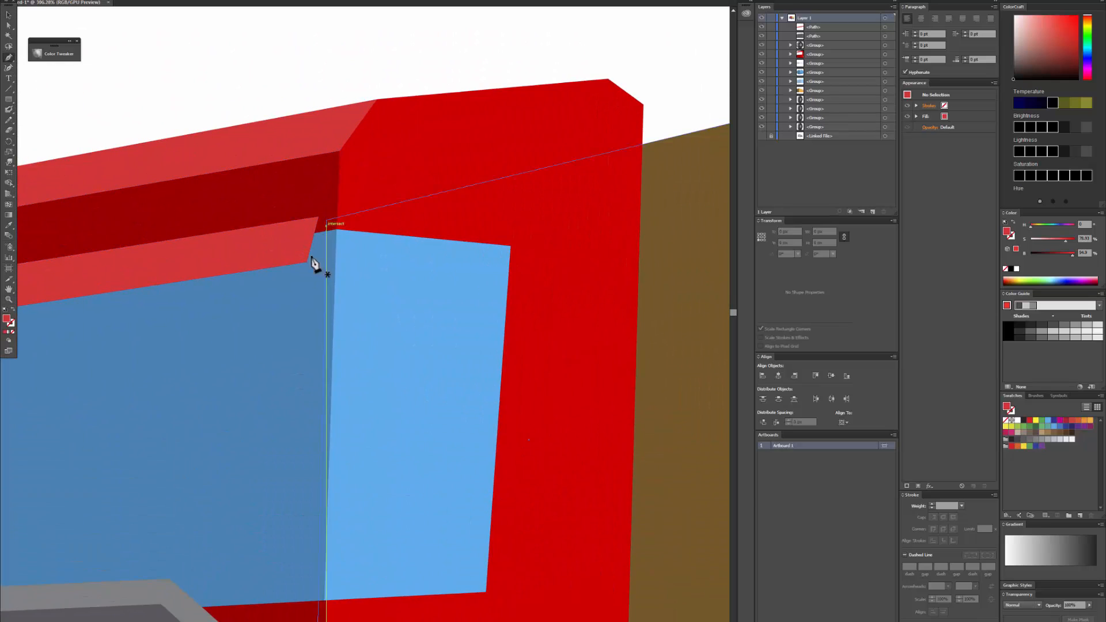
pyautogui.click(319, 217)
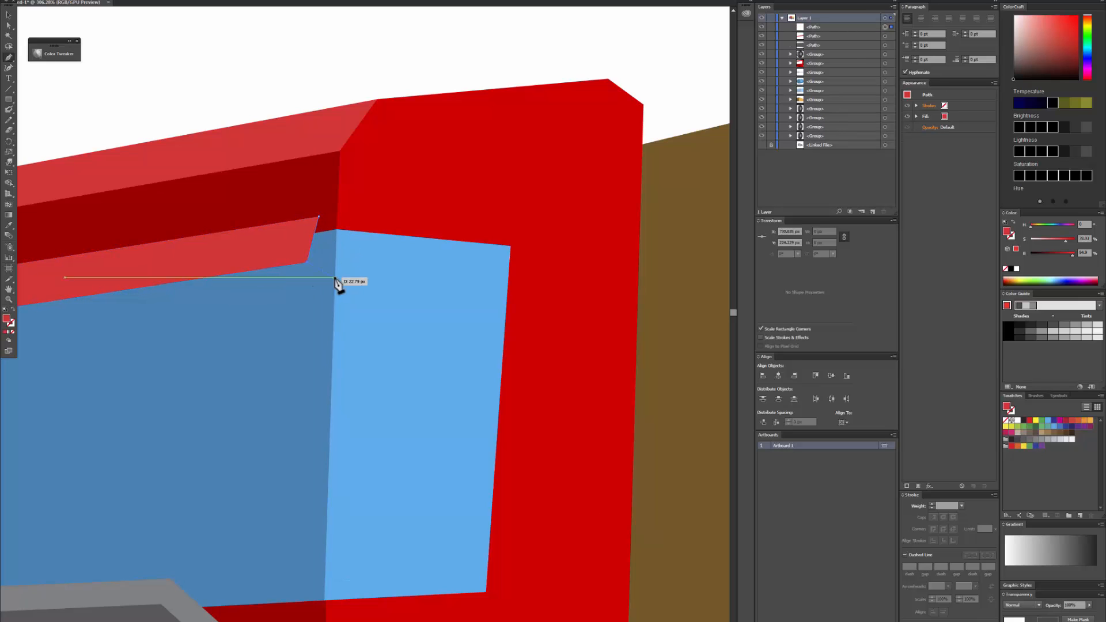
pyautogui.click(326, 267)
pyautogui.click(329, 220)
pyautogui.click(318, 217)
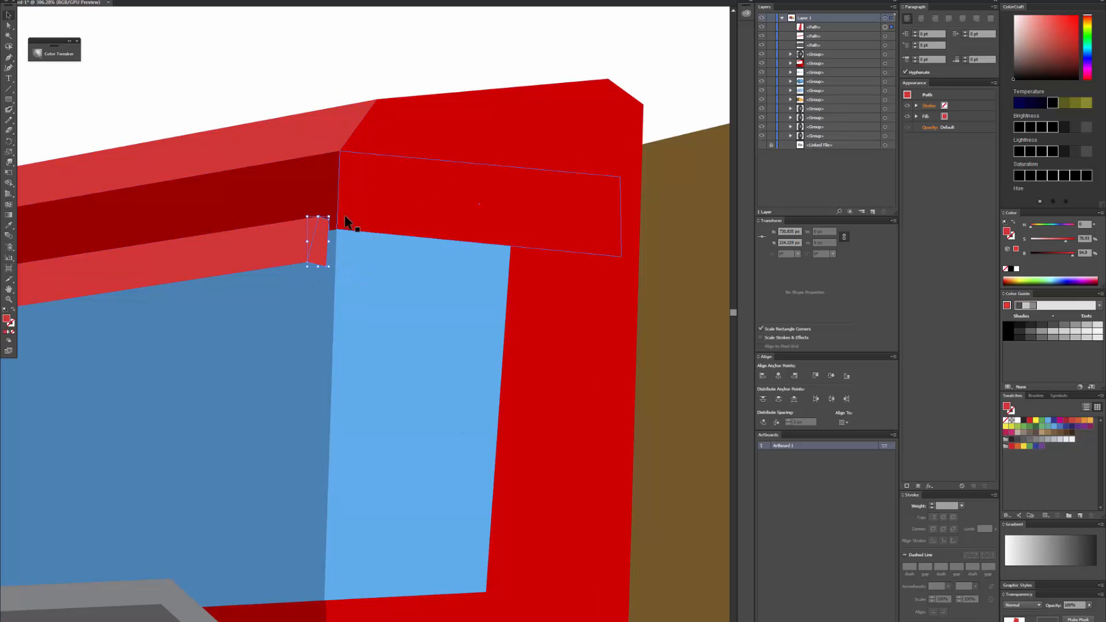
pyautogui.press('i')
pyautogui.click(355, 131)
# Draw a thin closed strip along the sun visor's lower edge as its underside and fill it with dark red.
pyautogui.moveTo(378, 223); pyautogui.dragTo(412, 217)
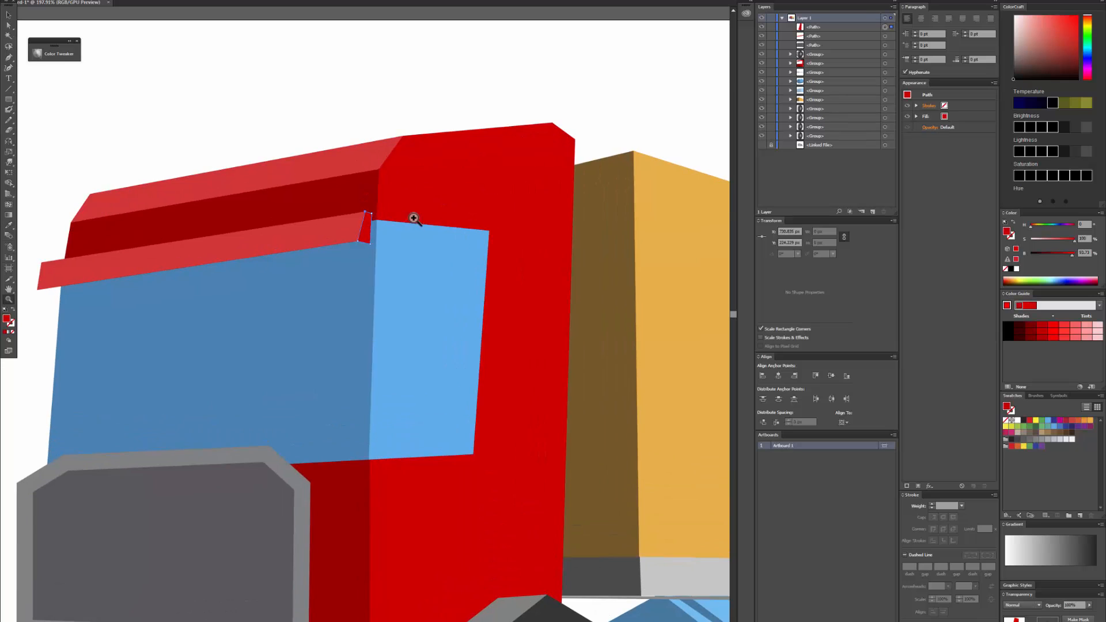
pyautogui.press('v')
pyautogui.click(350, 232)
pyautogui.moveTo(402, 296); pyautogui.dragTo(565, 264)
pyautogui.click(153, 217)
pyautogui.press('p')
pyautogui.click(201, 257)
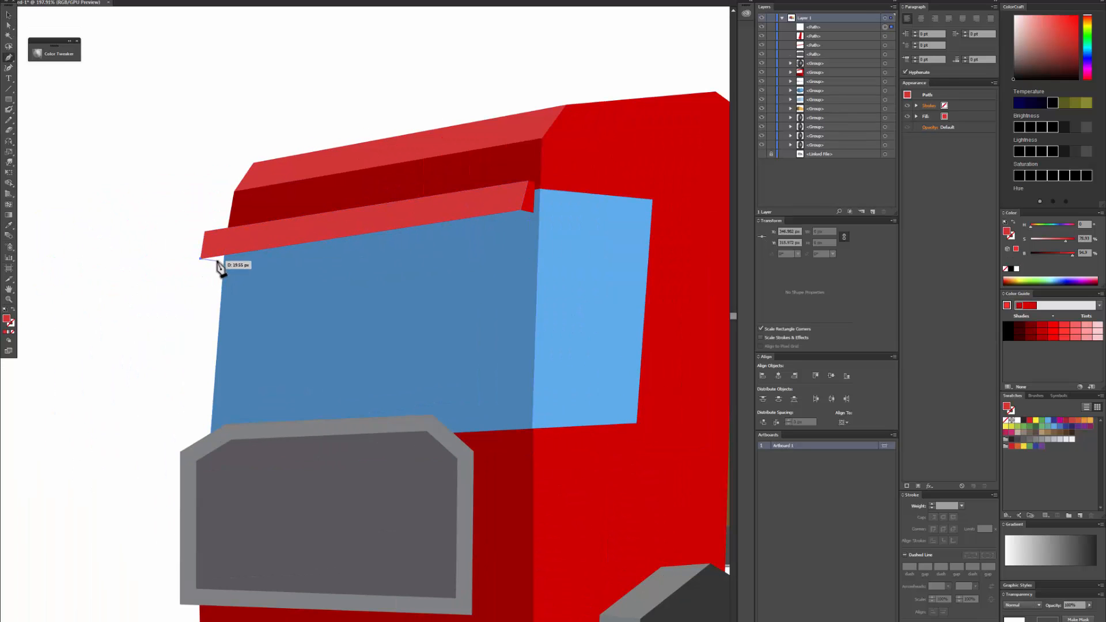
pyautogui.click(529, 212)
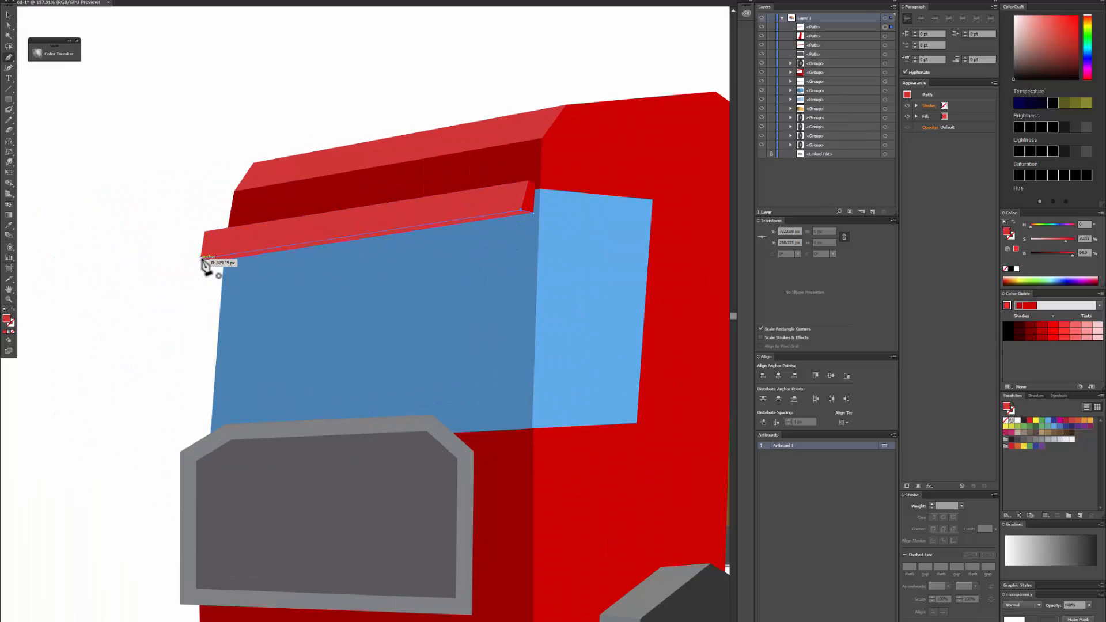
pyautogui.click(372, 190)
pyautogui.press('v')
pyautogui.hotkey('ctrl', 'shift', 'a')
pyautogui.moveTo(563, 289); pyautogui.dragTo(468, 240)
pyautogui.moveTo(403, 355); pyautogui.dragTo(412, 356)
pyautogui.moveTo(412, 355); pyautogui.dragTo(442, 382)
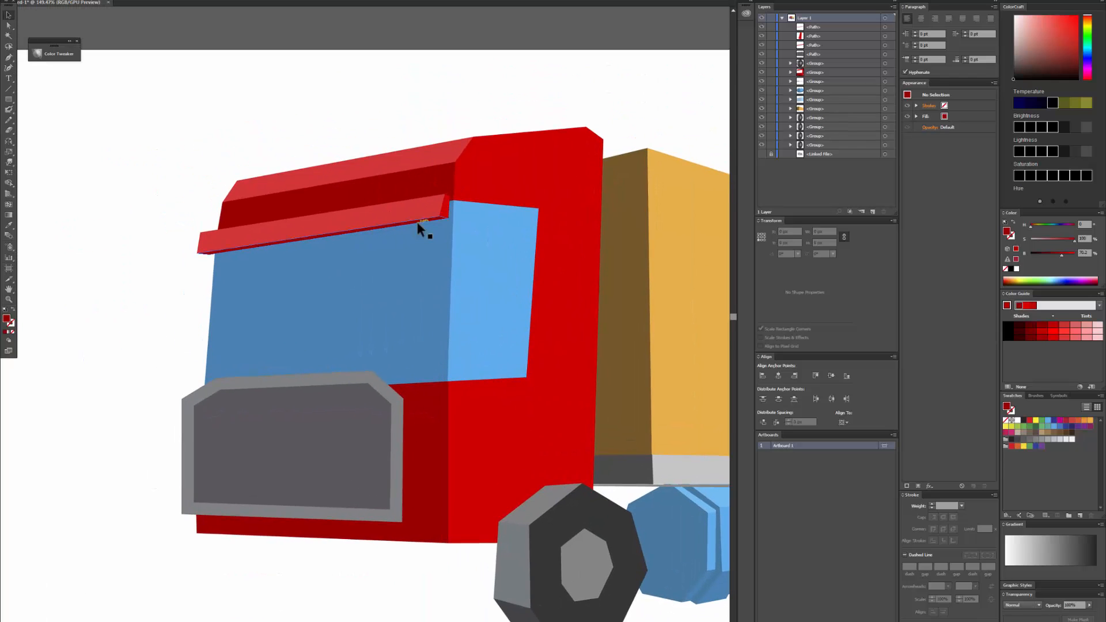
# Group the sun visor's faces and warp the group's ends to fit the cab front.
pyautogui.click(426, 213)
pyautogui.keyDown('shift'); pyautogui.click(444, 210); pyautogui.keyUp('shift')
pyautogui.hotkey('ctrl', 'g')
pyautogui.hotkey('shift', 'm')
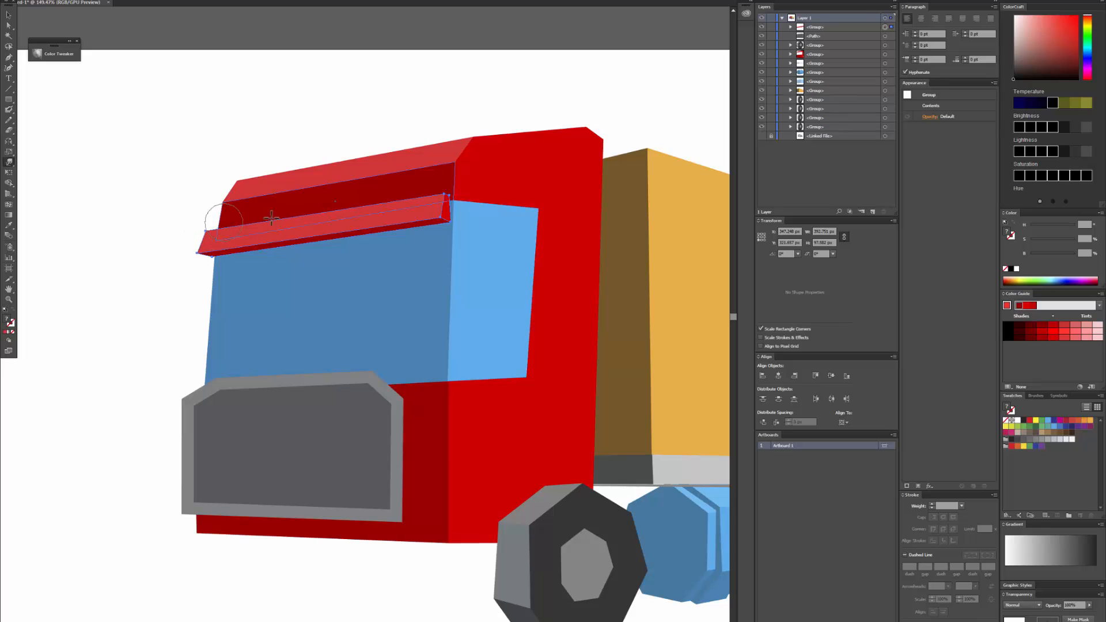
pyautogui.click(456, 196)
pyautogui.hotkey('ctrl', 'shift', 'a')
pyautogui.moveTo(584, 264); pyautogui.dragTo(316, 225)
pyautogui.moveTo(362, 285); pyautogui.dragTo(434, 296)
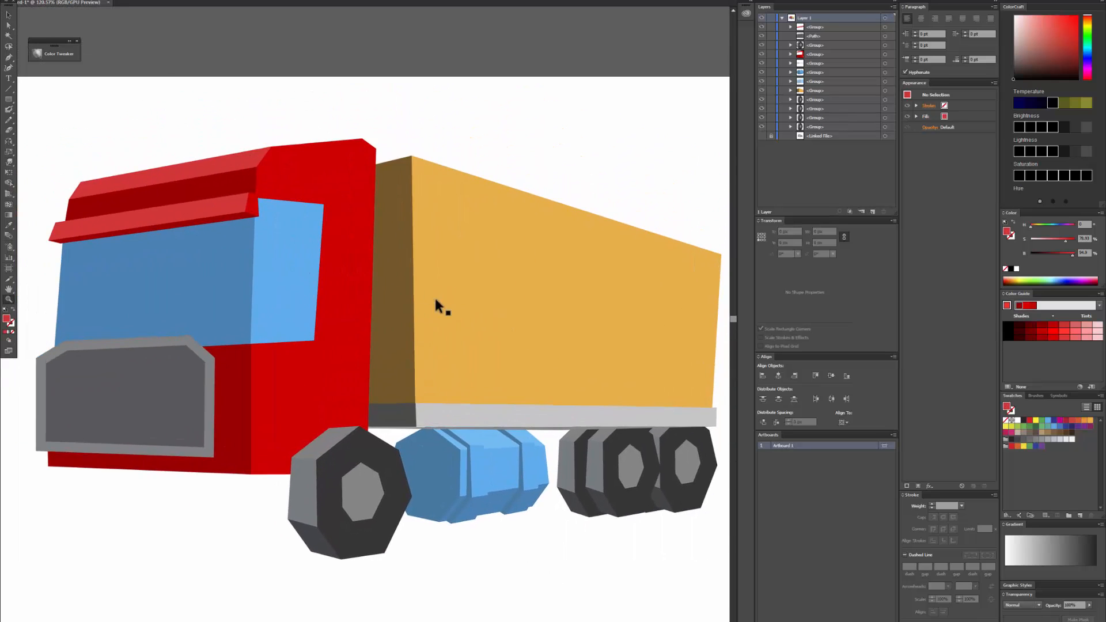
# Recolor the trailer box group from orange to green with Recolor Artwork, using a dark shade at 27% brightness and a muted lighter side.
pyautogui.click(426, 292)
pyautogui.click(40, 0)
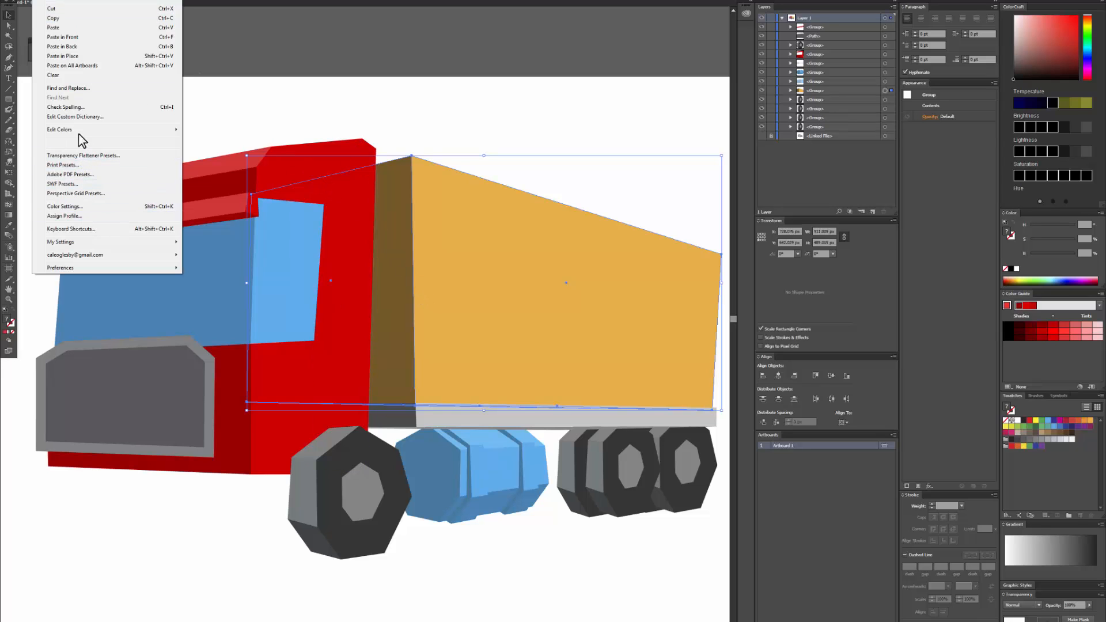
pyautogui.moveTo(155, 128)
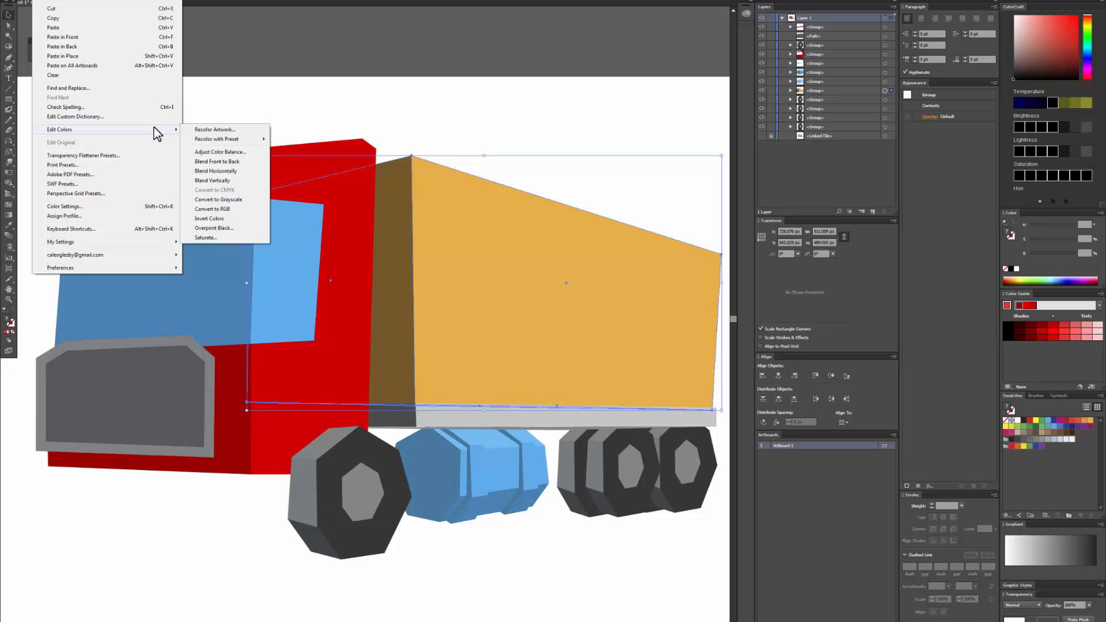
pyautogui.click(202, 131)
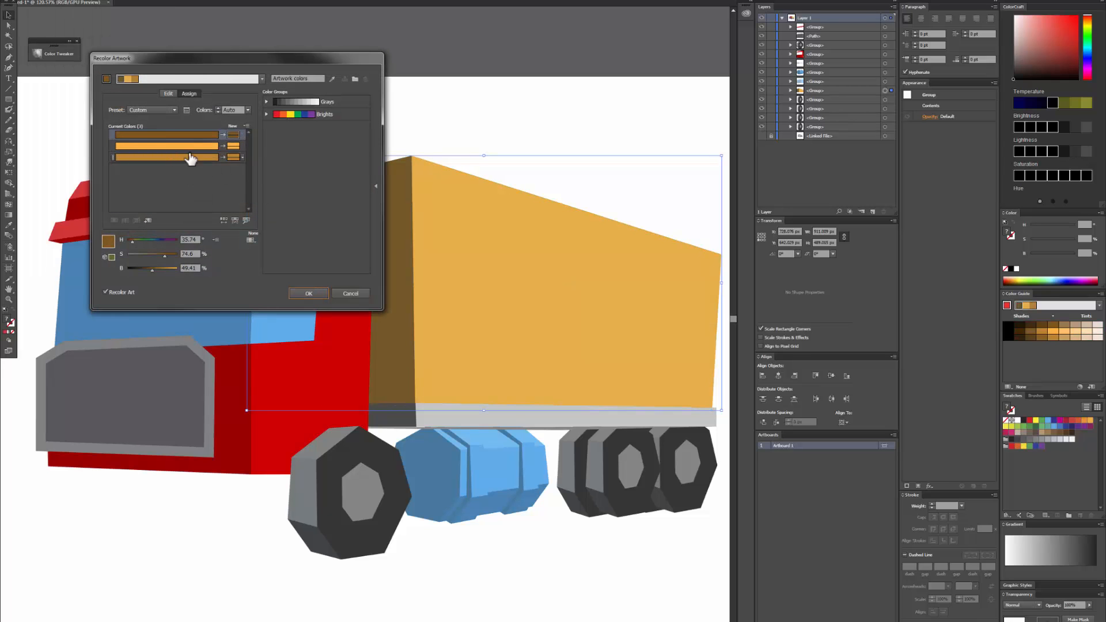
pyautogui.click(171, 94)
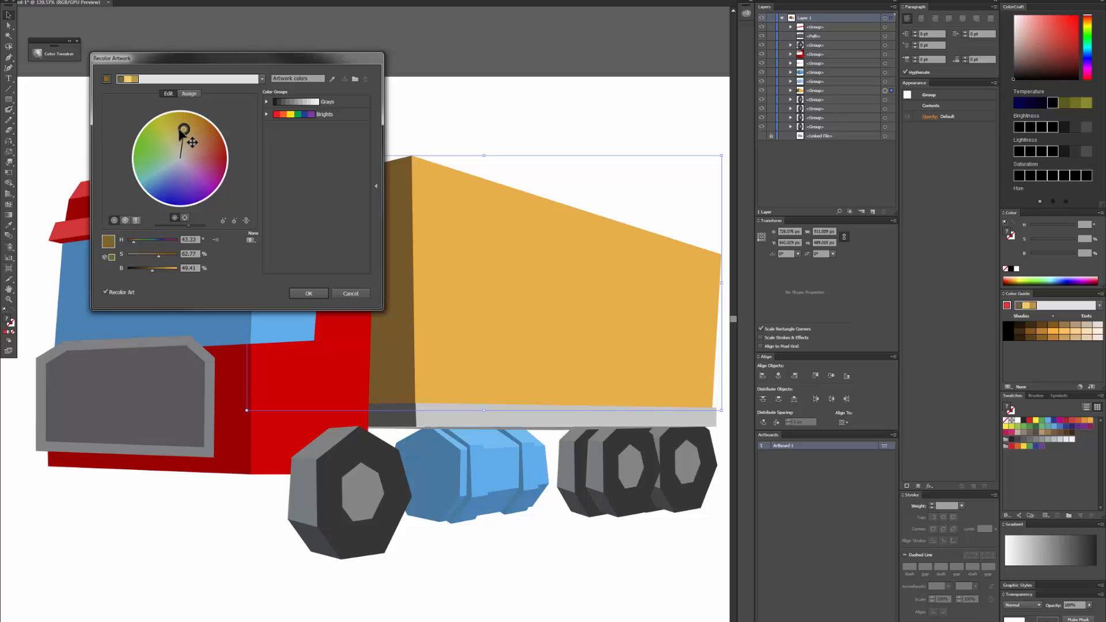
pyautogui.moveTo(141, 146); pyautogui.dragTo(141, 145)
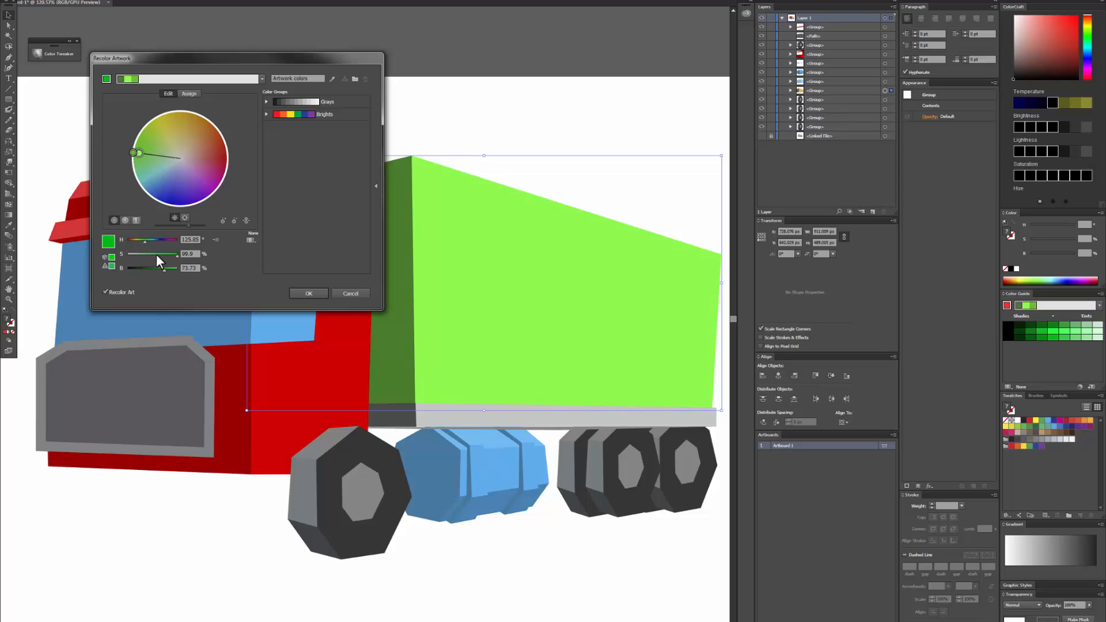
pyautogui.moveTo(162, 270); pyautogui.dragTo(140, 267)
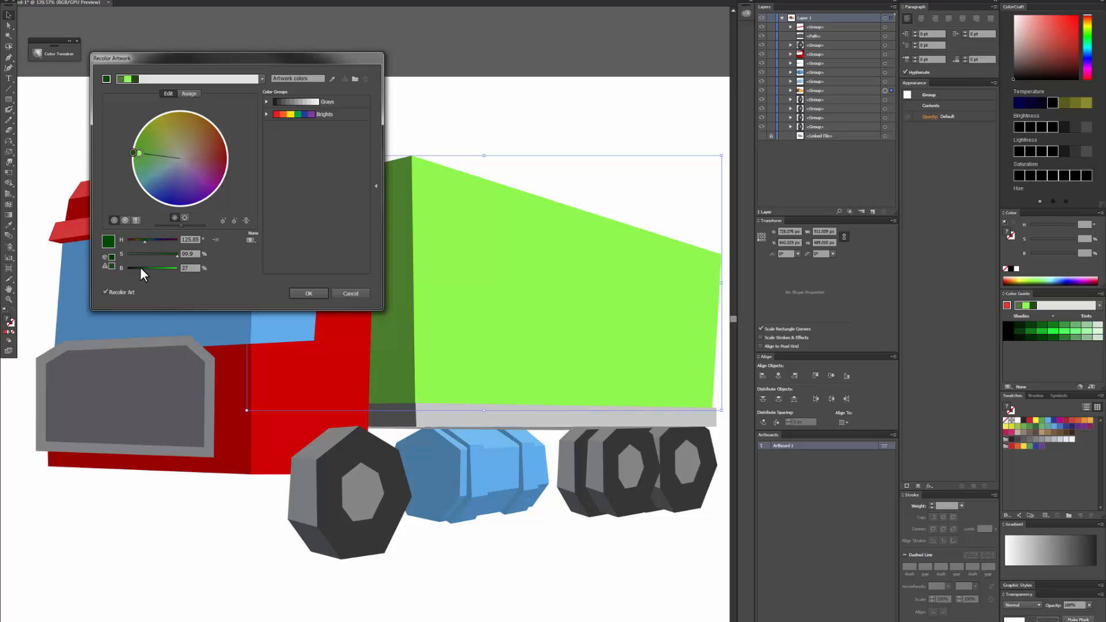
pyautogui.moveTo(139, 152); pyautogui.dragTo(151, 156)
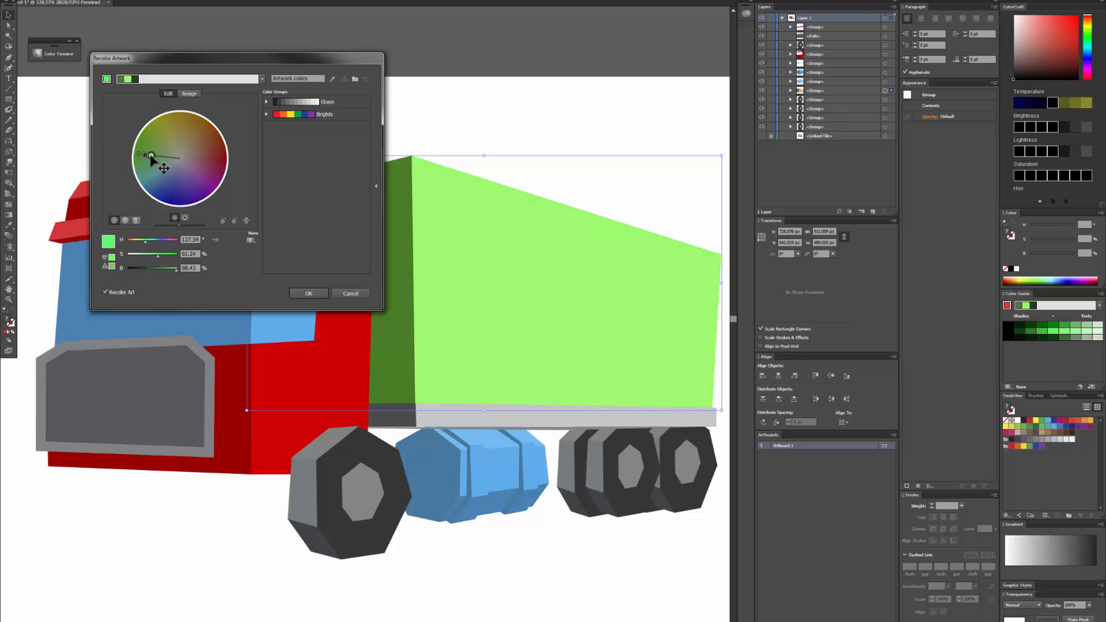
pyautogui.moveTo(176, 269); pyautogui.dragTo(160, 268)
pyautogui.click(309, 294)
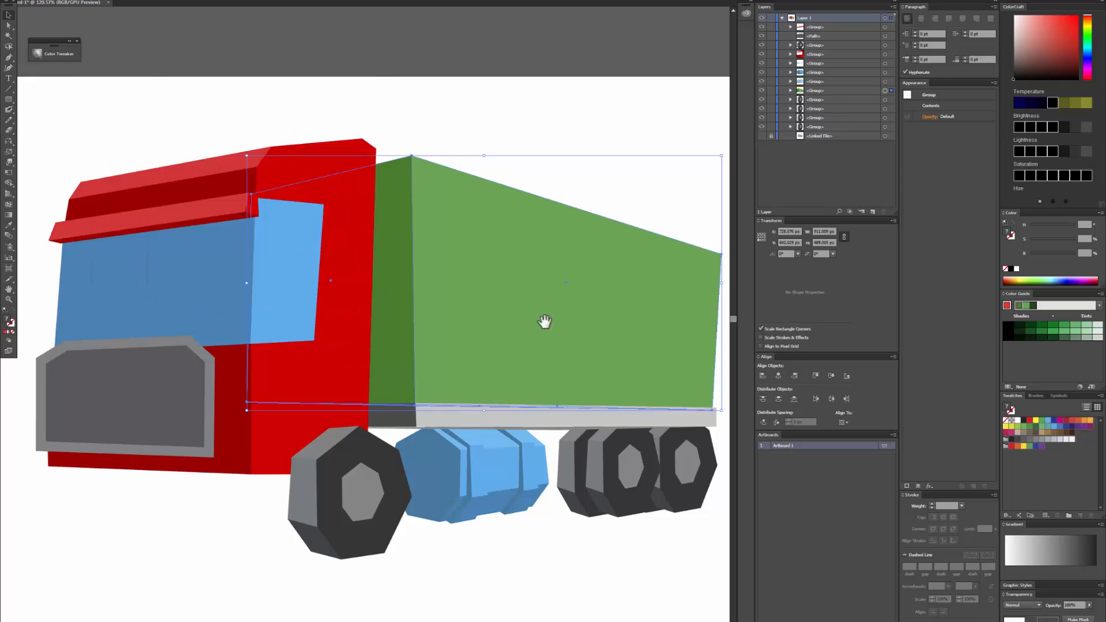
# Recolor the fuel tank group to a pale blue-gray by strongly lowering the saturation of its colors in Recolor Artwork.
pyautogui.moveTo(545, 321); pyautogui.dragTo(501, 283)
pyautogui.click(447, 414)
pyautogui.click(39, 1)
pyautogui.moveTo(81, 128)
pyautogui.click(207, 129)
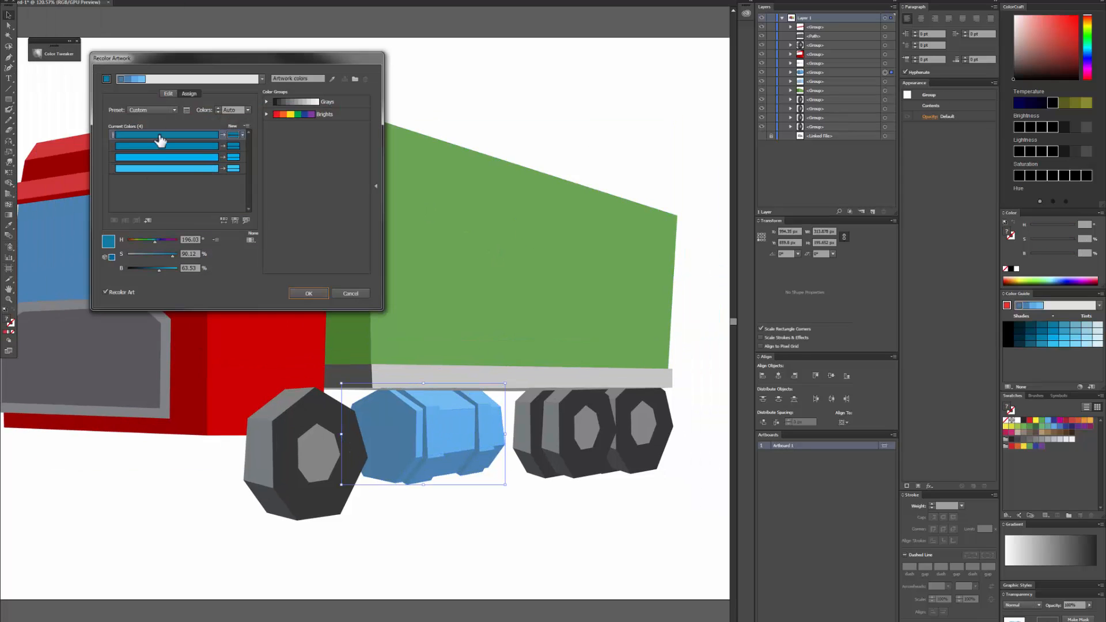
pyautogui.click(169, 93)
pyautogui.moveTo(172, 255); pyautogui.dragTo(134, 257)
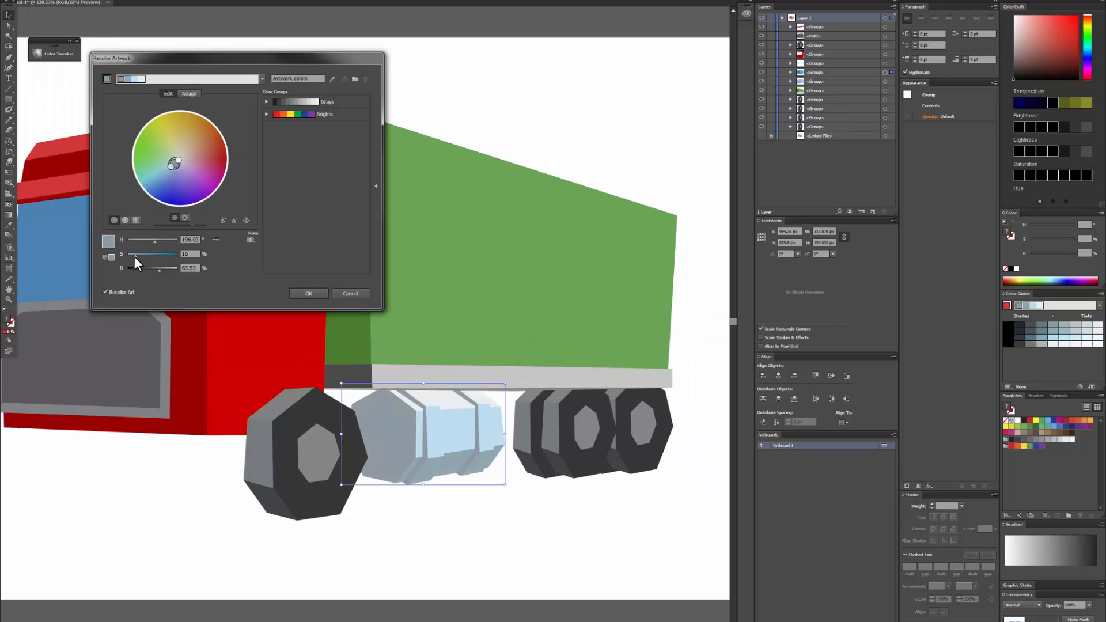
pyautogui.click(311, 293)
pyautogui.hotkey('ctrl', 'shift', 'a')
# Fill the chassis rail's front, side and underside faces with the matching blue-gray shades sampled from the fuel tank.
pyautogui.moveTo(439, 203); pyautogui.dragTo(540, 177)
pyautogui.moveTo(469, 346); pyautogui.dragTo(393, 247)
pyautogui.scroll(2, 475, 258)
pyautogui.press('a')
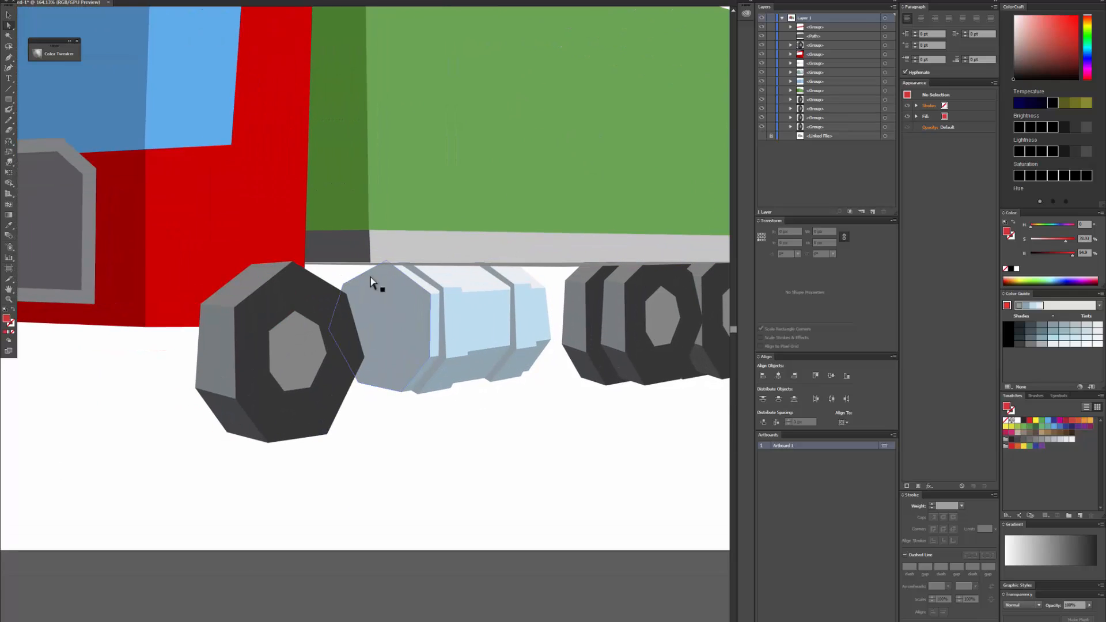
pyautogui.click(357, 250)
pyautogui.press('i')
pyautogui.click(385, 288)
pyautogui.click(432, 255)
pyautogui.click(483, 302)
pyautogui.moveTo(556, 279); pyautogui.dragTo(472, 286)
pyautogui.click(460, 272)
pyautogui.press('i')
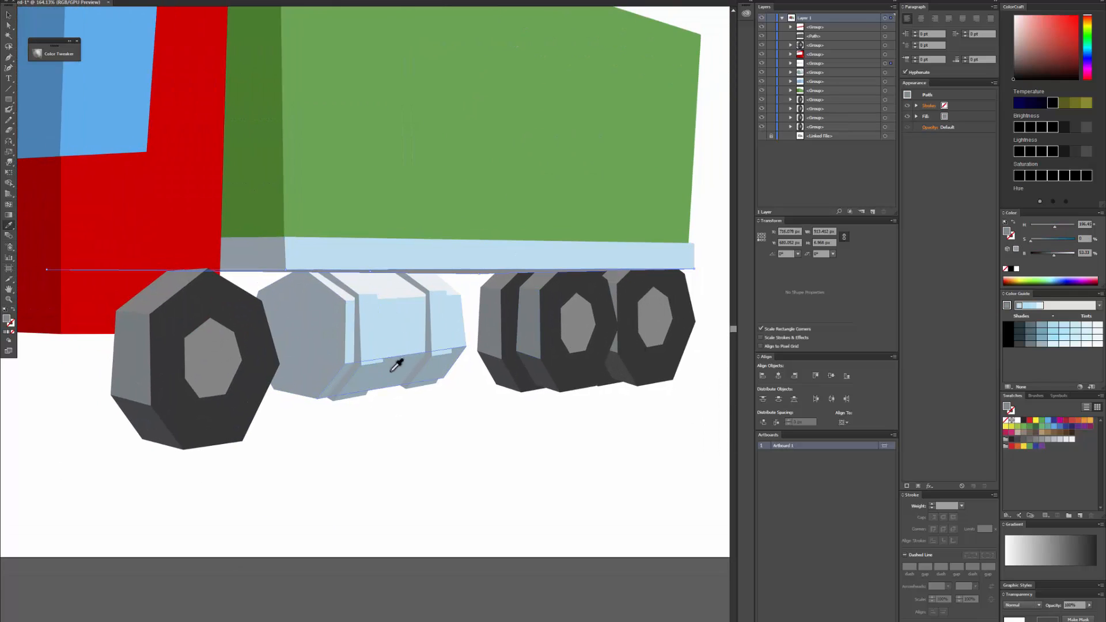
pyautogui.click(396, 366)
# Switch to outline view and align the cab-end corner anchor of the chassis underside strip with the adjoining rail corner.
pyautogui.scroll(5, 248, 271)
pyautogui.press('a')
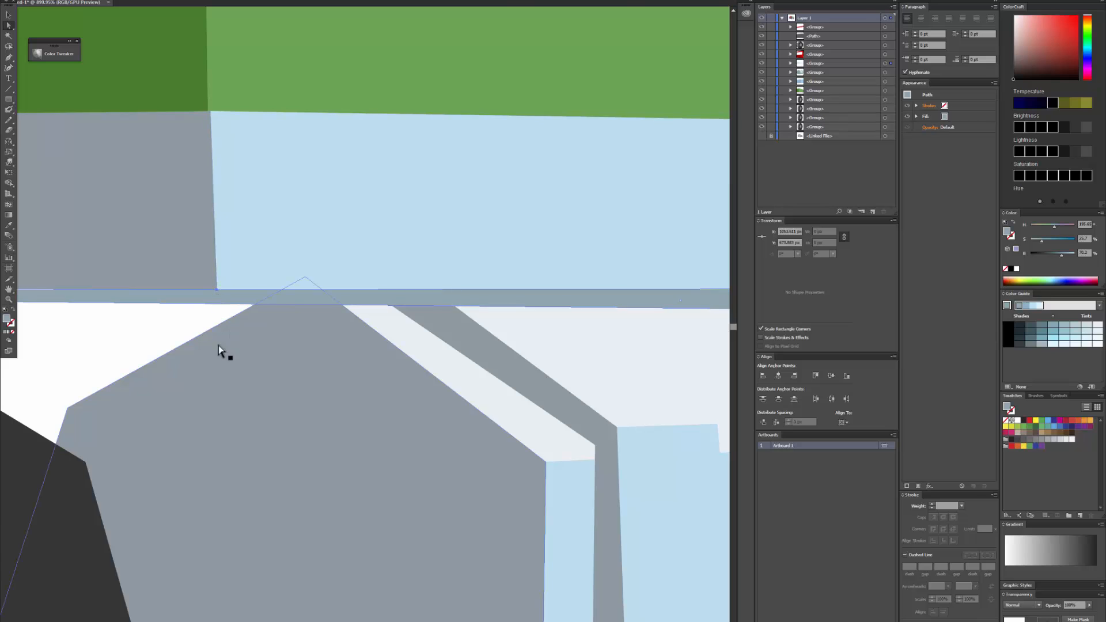
pyautogui.moveTo(605, 369); pyautogui.dragTo(247, 340)
pyautogui.moveTo(490, 355); pyautogui.dragTo(282, 355)
pyautogui.moveTo(99, 307); pyautogui.dragTo(481, 291)
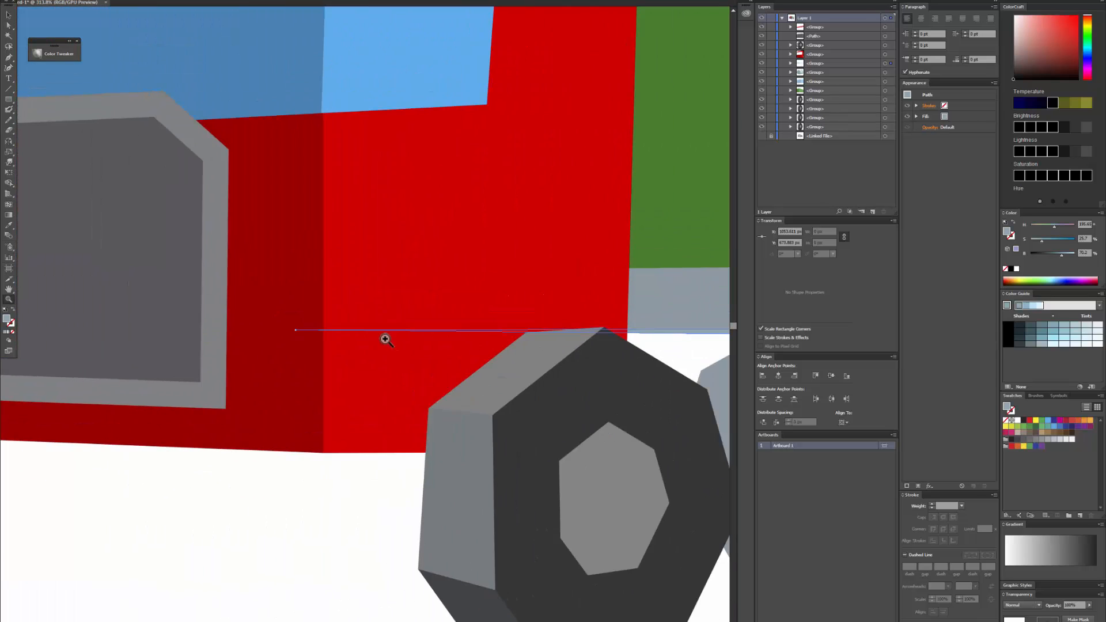
pyautogui.hotkey('ctrl', 'y')
pyautogui.moveTo(267, 320); pyautogui.dragTo(303, 343)
pyautogui.moveTo(523, 234); pyautogui.dragTo(524, 234)
pyautogui.moveTo(698, 302); pyautogui.dragTo(345, 342)
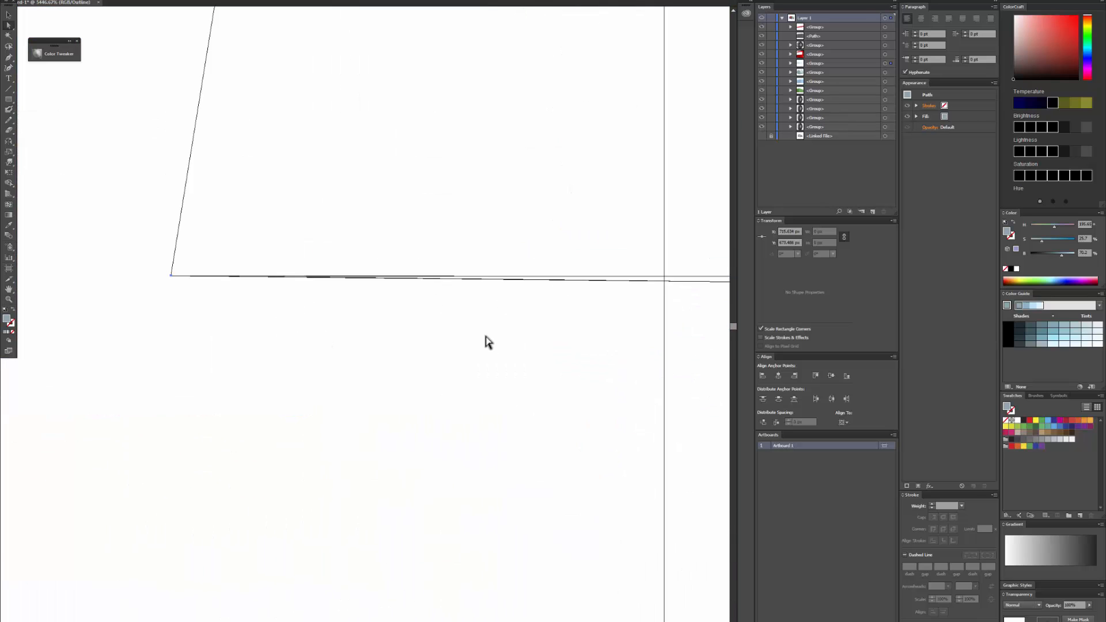
# Move the lower corner anchor of the trailer's dark front face onto the adjoining corner, then return to the color preview.
pyautogui.hotkey('ctrl', '-')
pyautogui.hotkey('ctrl', '-')
pyautogui.hotkey('ctrl', '-')
pyautogui.moveTo(596, 232); pyautogui.dragTo(309, 409)
pyautogui.hotkey('ctrl', '-')
pyautogui.hotkey('ctrl', '-')
pyautogui.hotkey('ctrl', '-')
pyautogui.moveTo(333, 154); pyautogui.dragTo(340, 274)
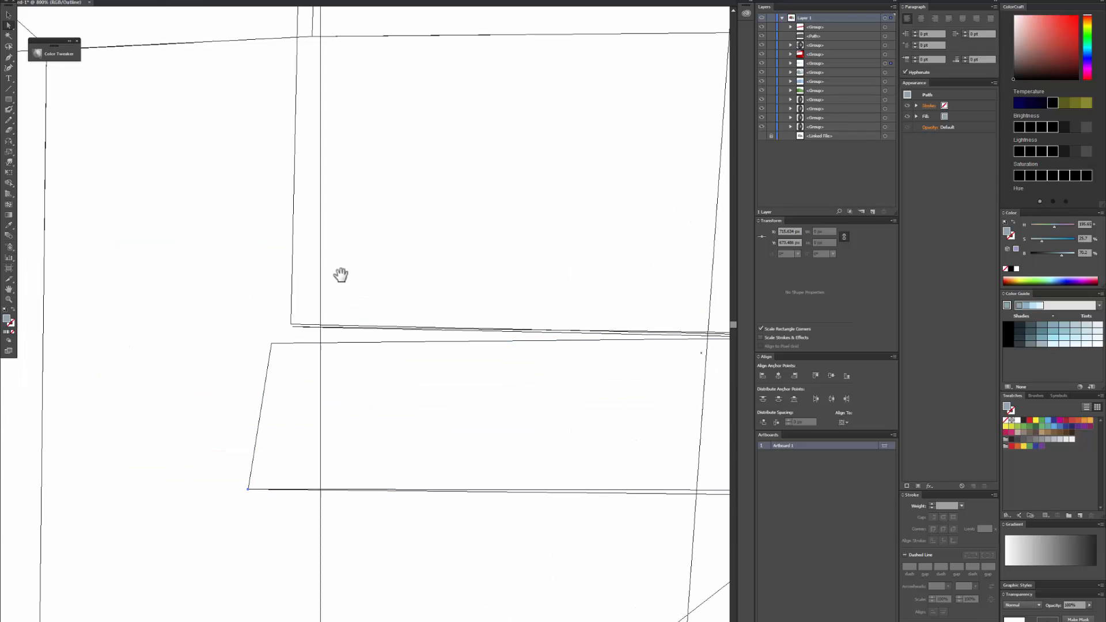
pyautogui.moveTo(292, 327); pyautogui.dragTo(291, 325)
pyautogui.moveTo(685, 375); pyautogui.dragTo(288, 294)
pyautogui.moveTo(692, 314); pyautogui.dragTo(232, 306)
pyautogui.moveTo(685, 374); pyautogui.dragTo(465, 367)
pyautogui.hotkey('ctrl', '-')
pyautogui.hotkey('ctrl', '-')
pyautogui.hotkey('ctrl', '-')
pyautogui.hotkey('ctrl', '-')
pyautogui.hotkey('ctrl', '-')
pyautogui.hotkey('ctrl', '-')
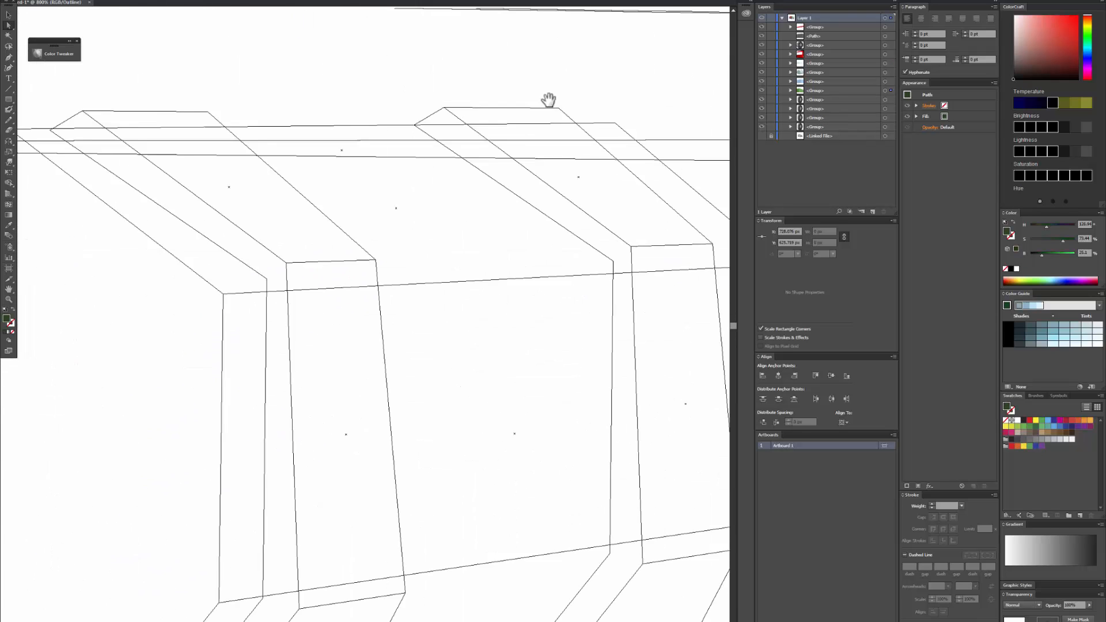
pyautogui.hotkey('ctrl', 'y')
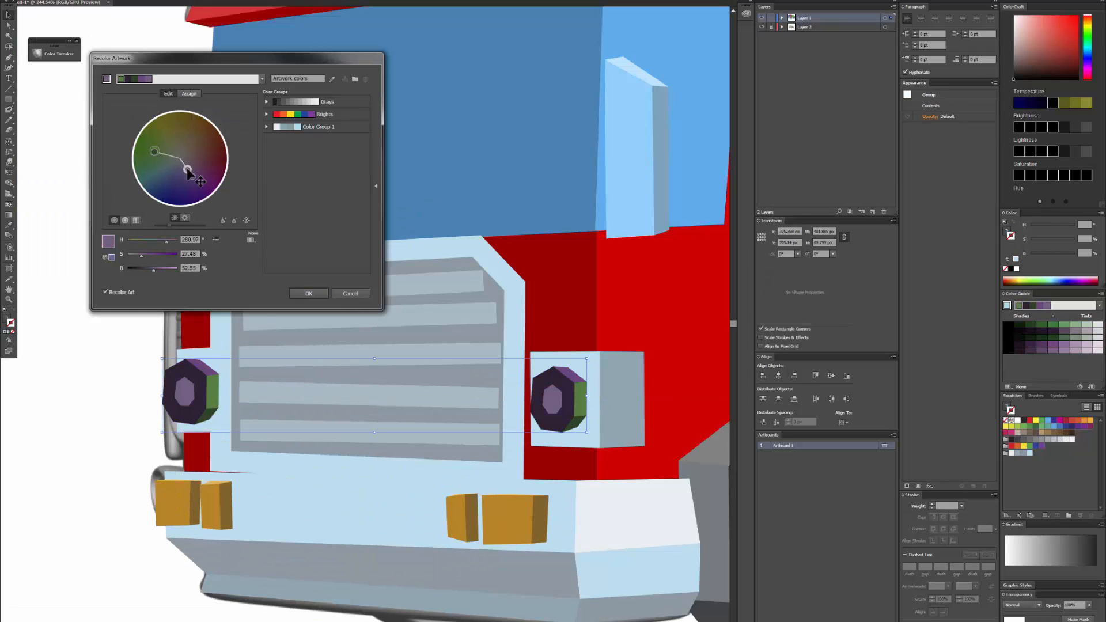
# Adjust the colors of the two headlights in Recolor Artwork.
pyautogui.moveTo(173, 240); pyautogui.dragTo(171, 268)
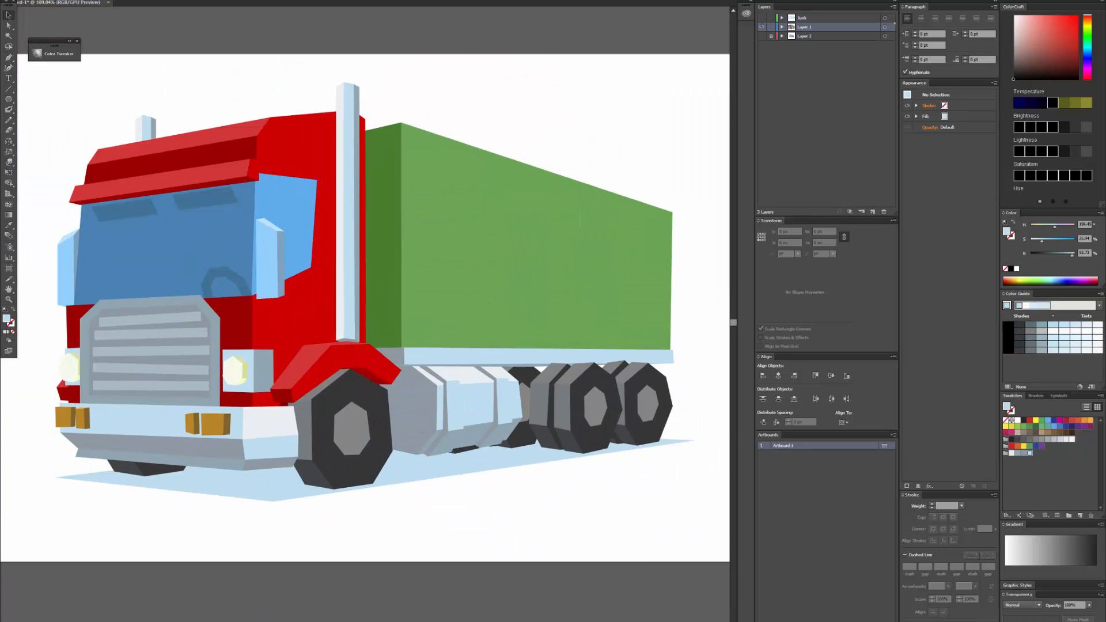
# Draw a light cyan four-sided reflection along the windshield's outer edge, away from the side window, and set its opacity to 20%.
pyautogui.click(295, 216)
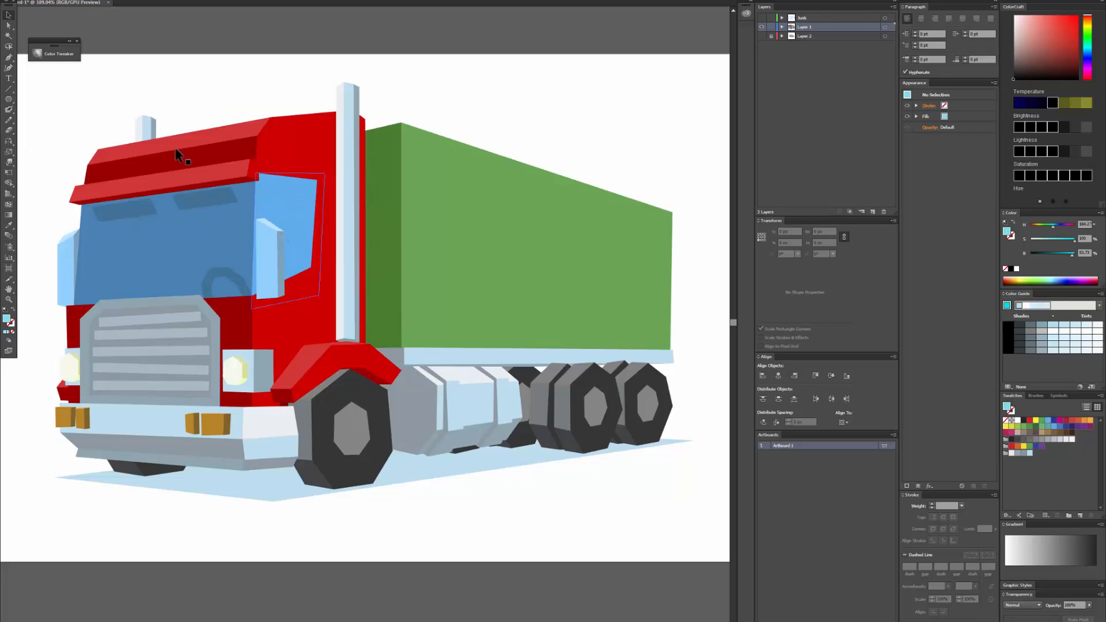
pyautogui.click(84, 203)
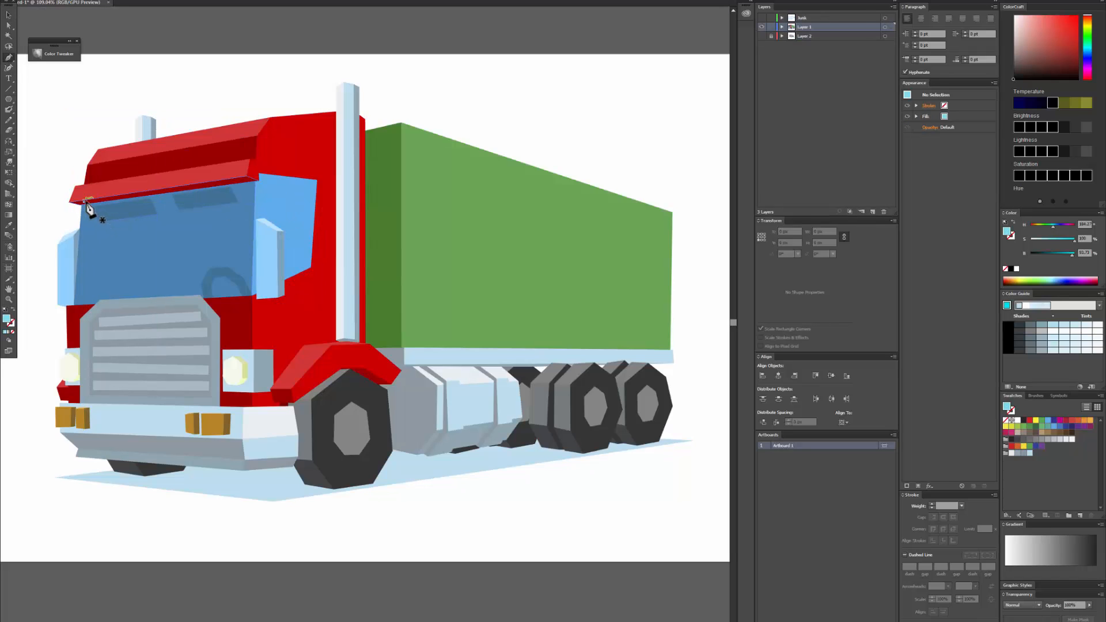
pyautogui.click(114, 291)
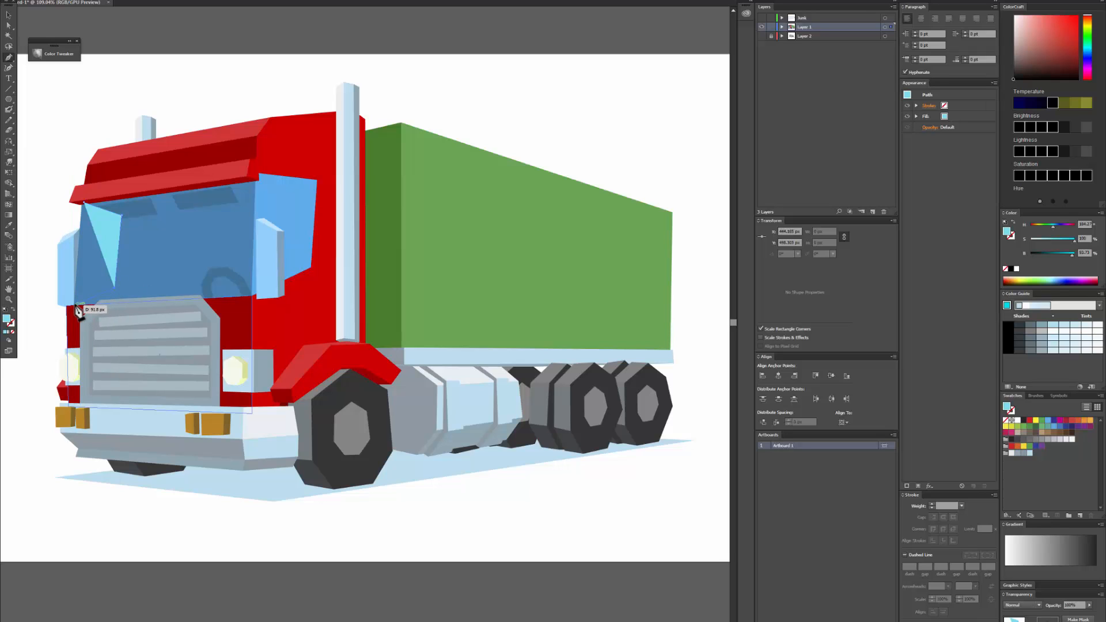
pyautogui.click(75, 304)
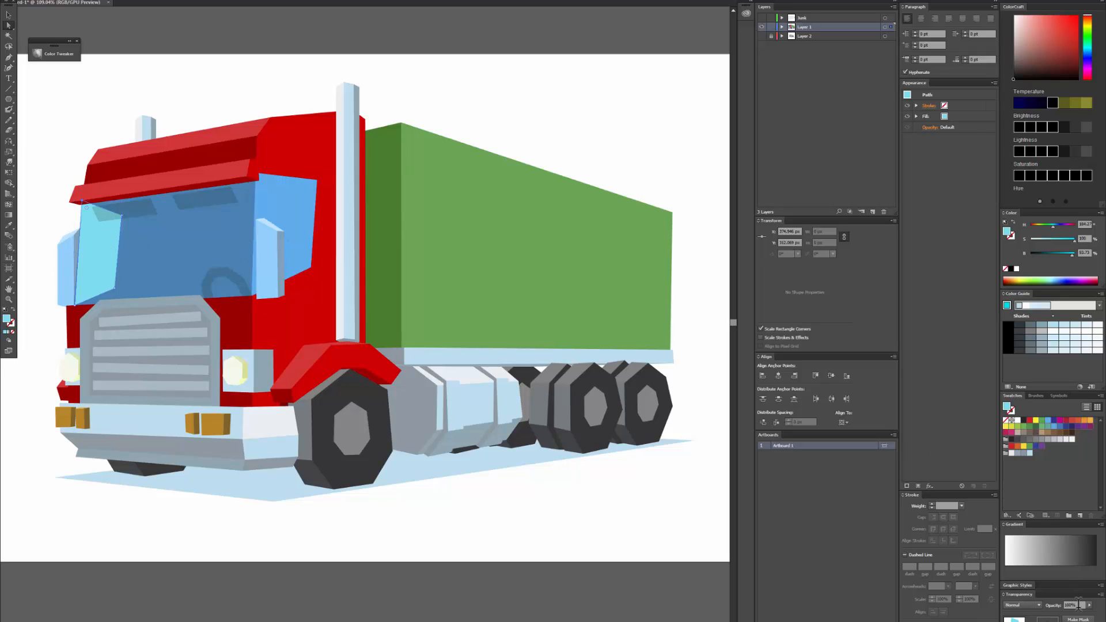
pyautogui.scroll(-8, 1080, 603)
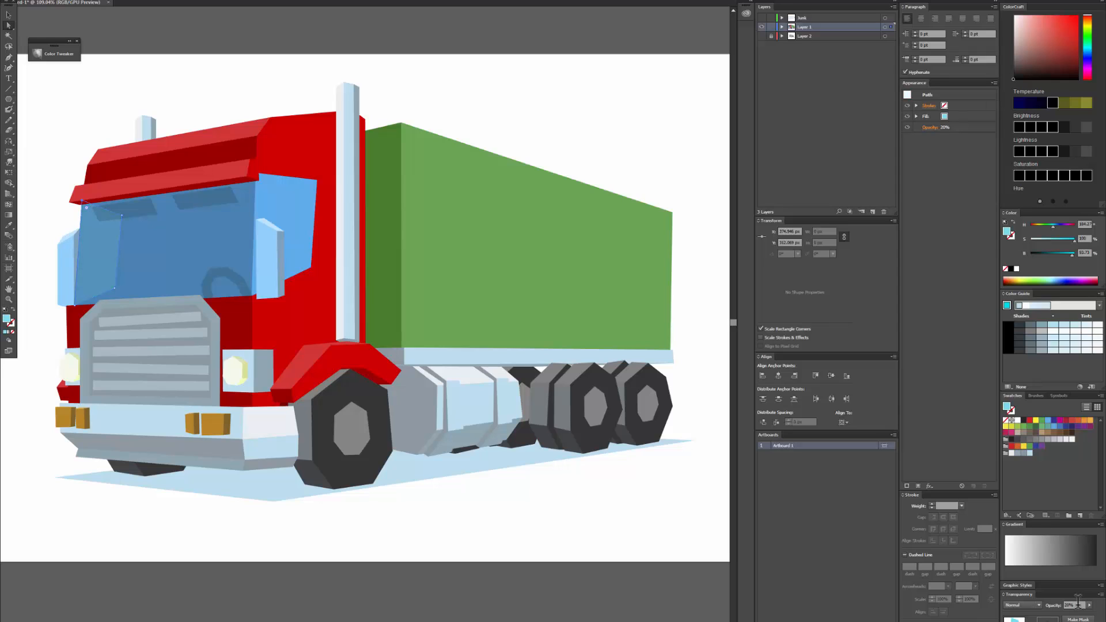
pyautogui.click(582, 109)
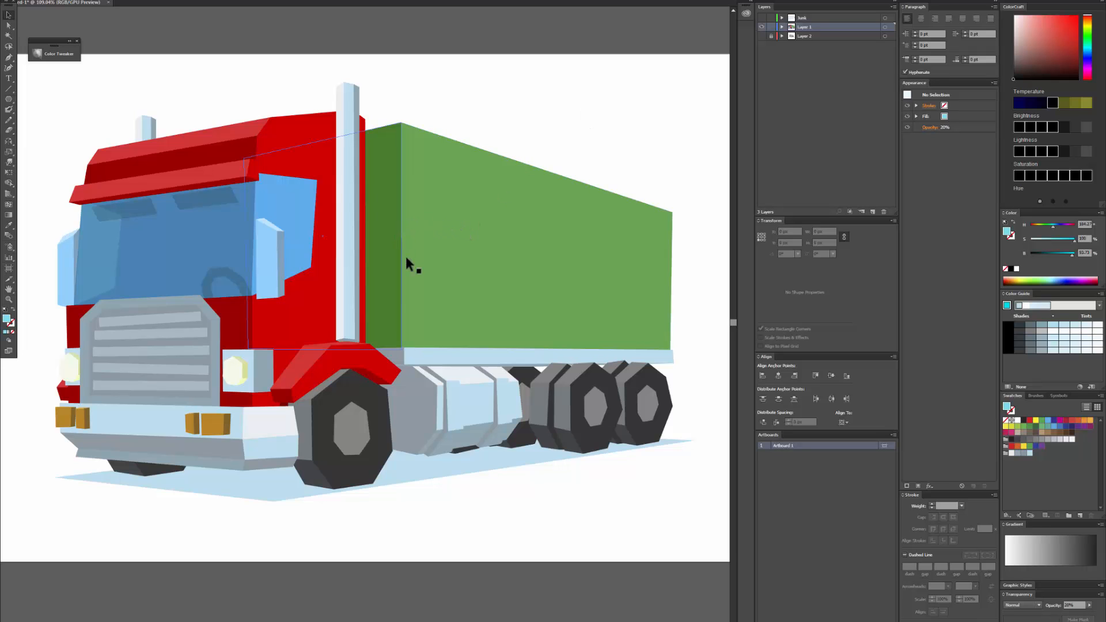
# Delete the group containing both light-blue side mirrors from the truck cab.
pyautogui.moveTo(430, 268); pyautogui.dragTo(454, 198)
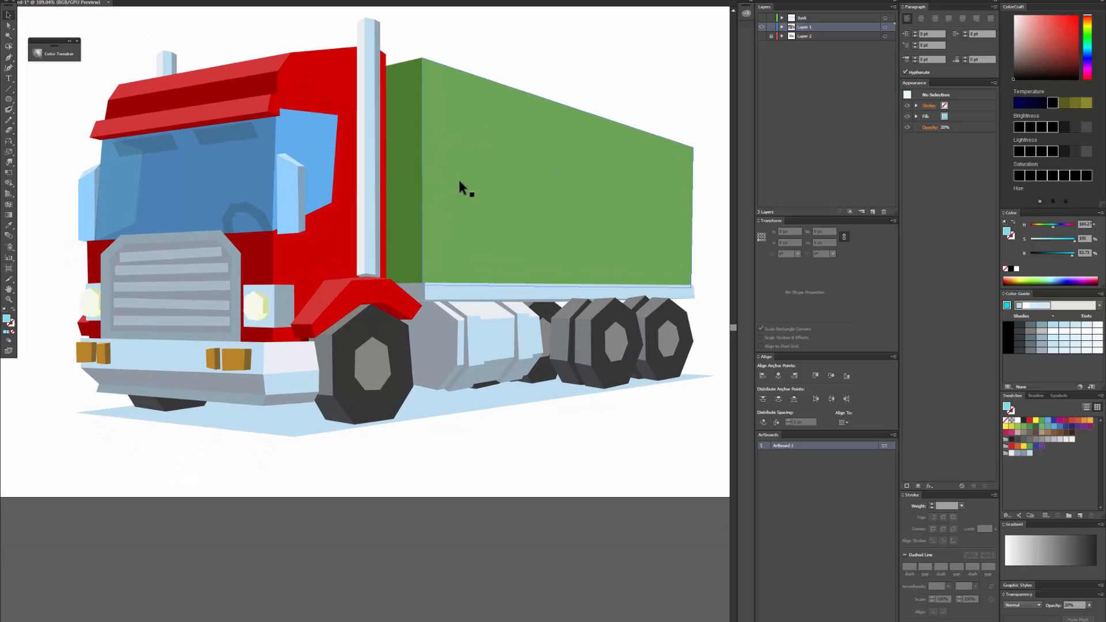
pyautogui.click(88, 190)
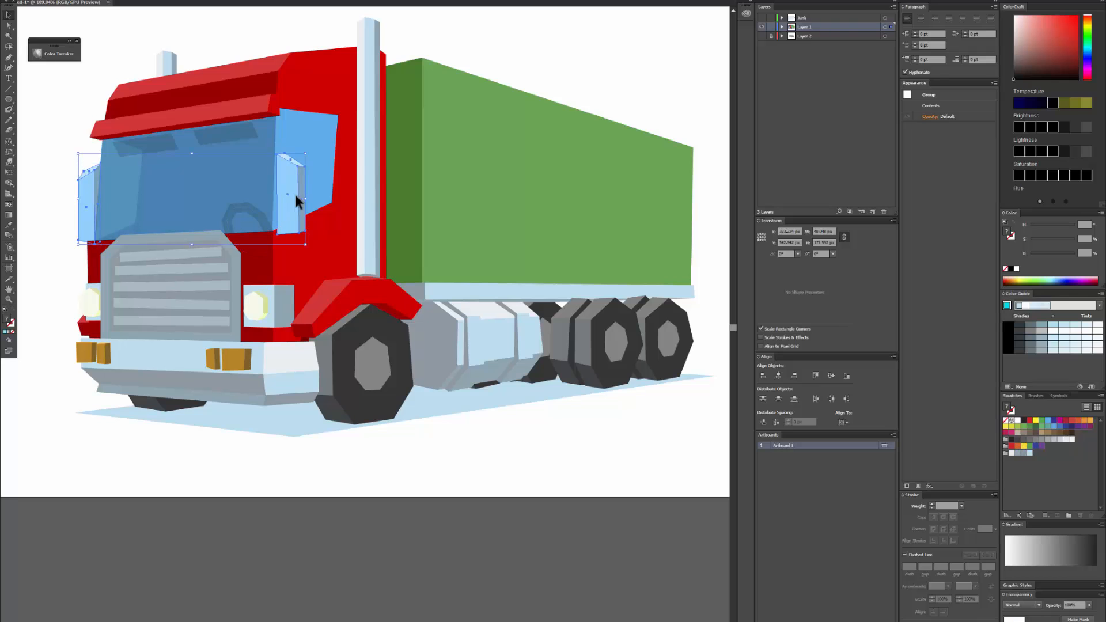
pyautogui.press('Delete')
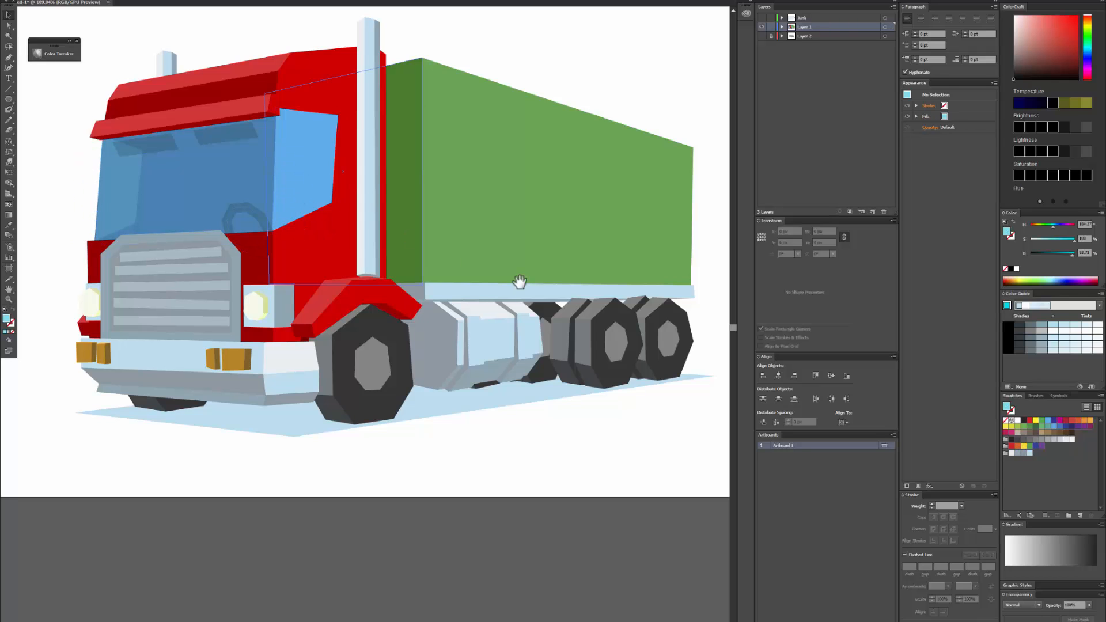
pyautogui.moveTo(576, 332); pyautogui.dragTo(513, 360)
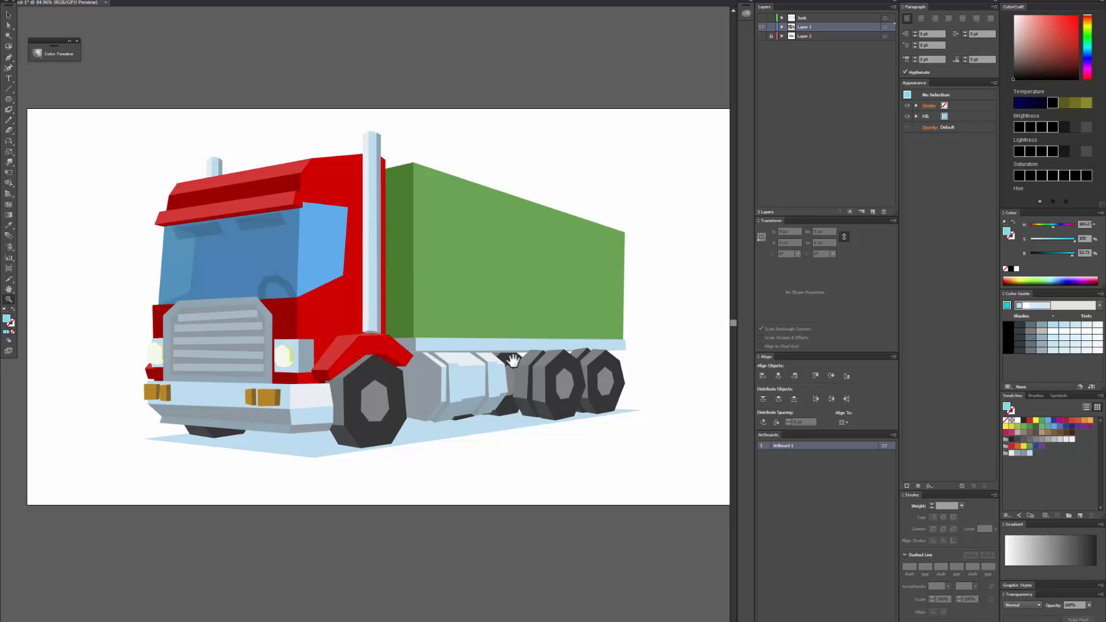